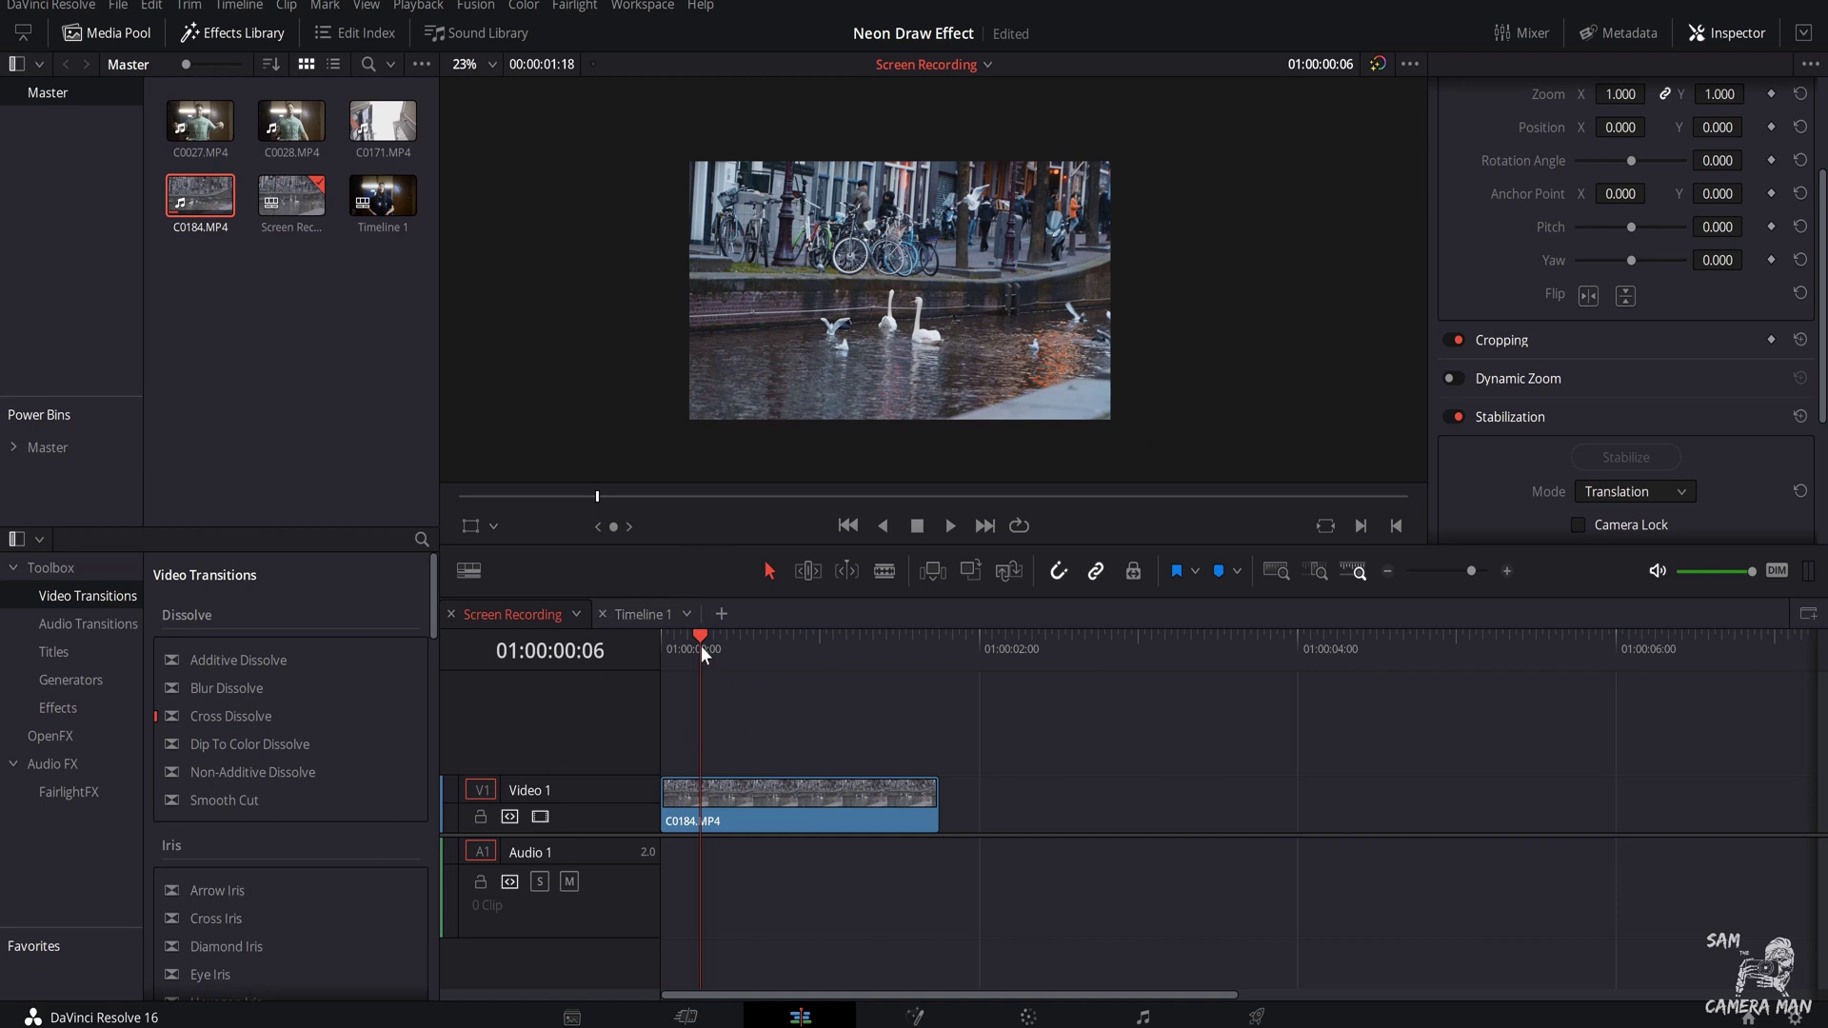
Step: Convert the canal clip into a Fusion clip and open its node graph on the Fusion page
right_click(747, 796)
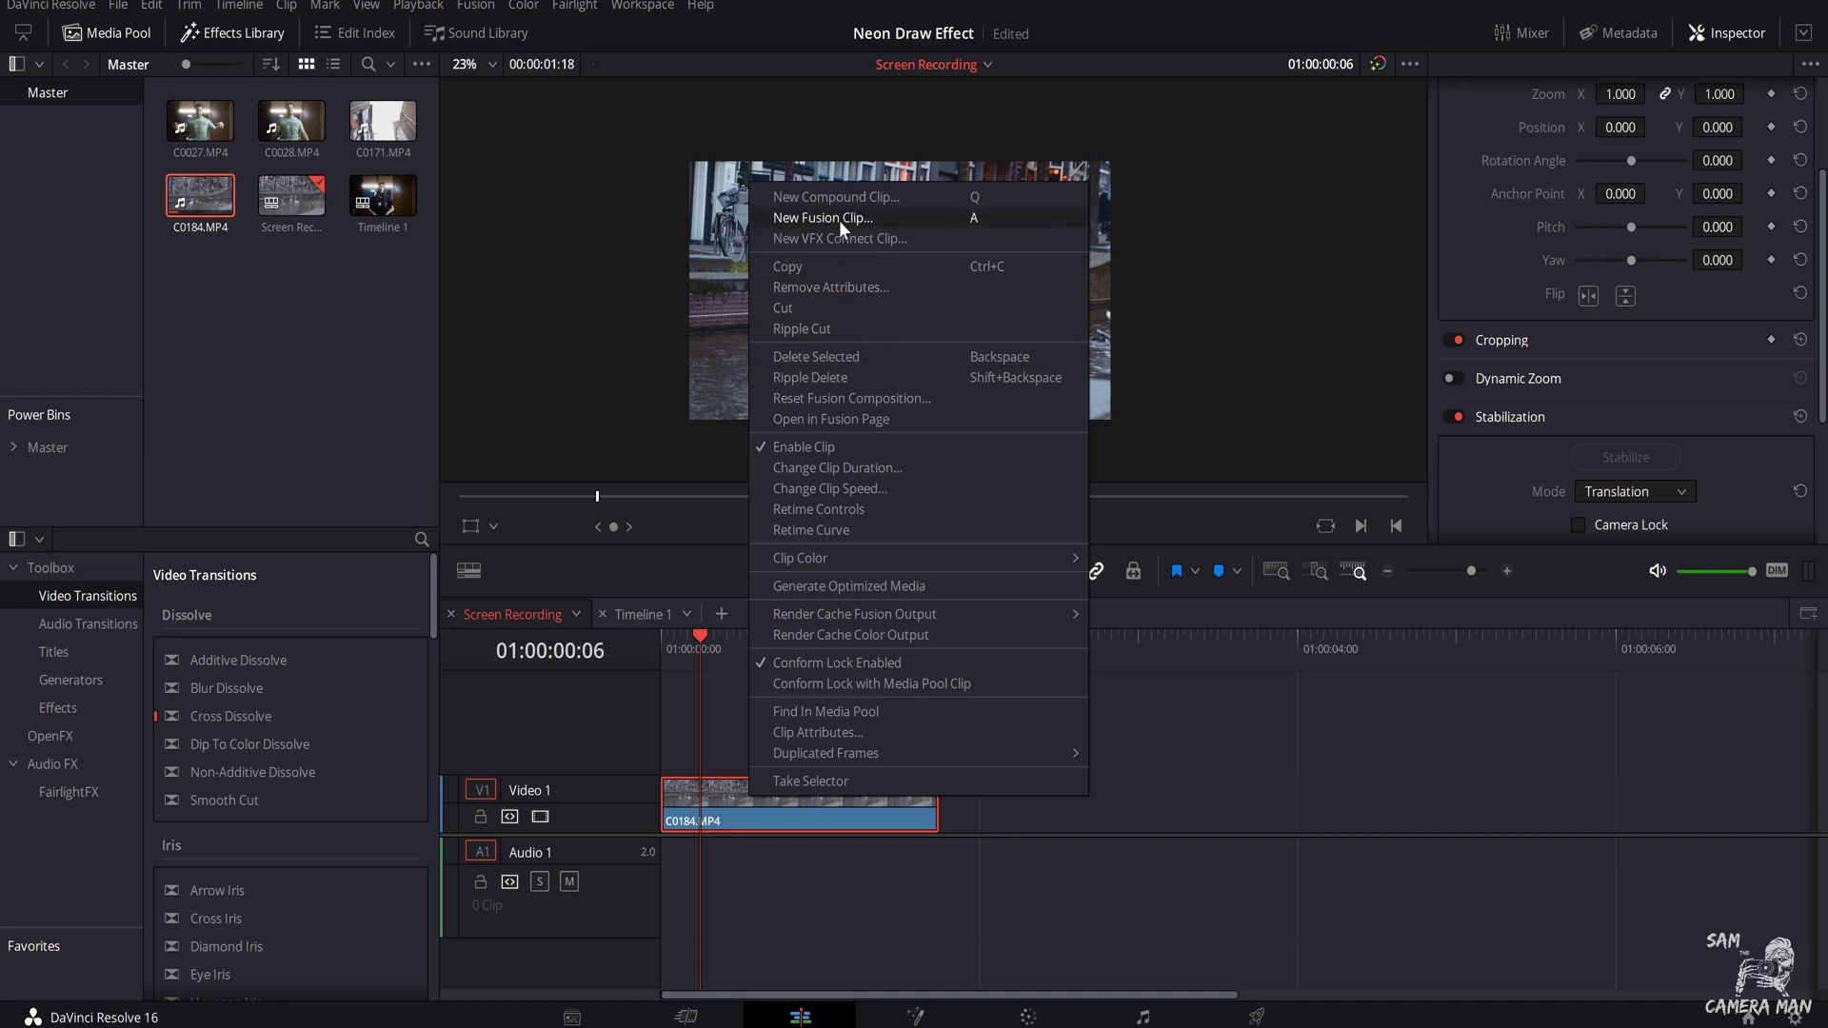
key("Escape")
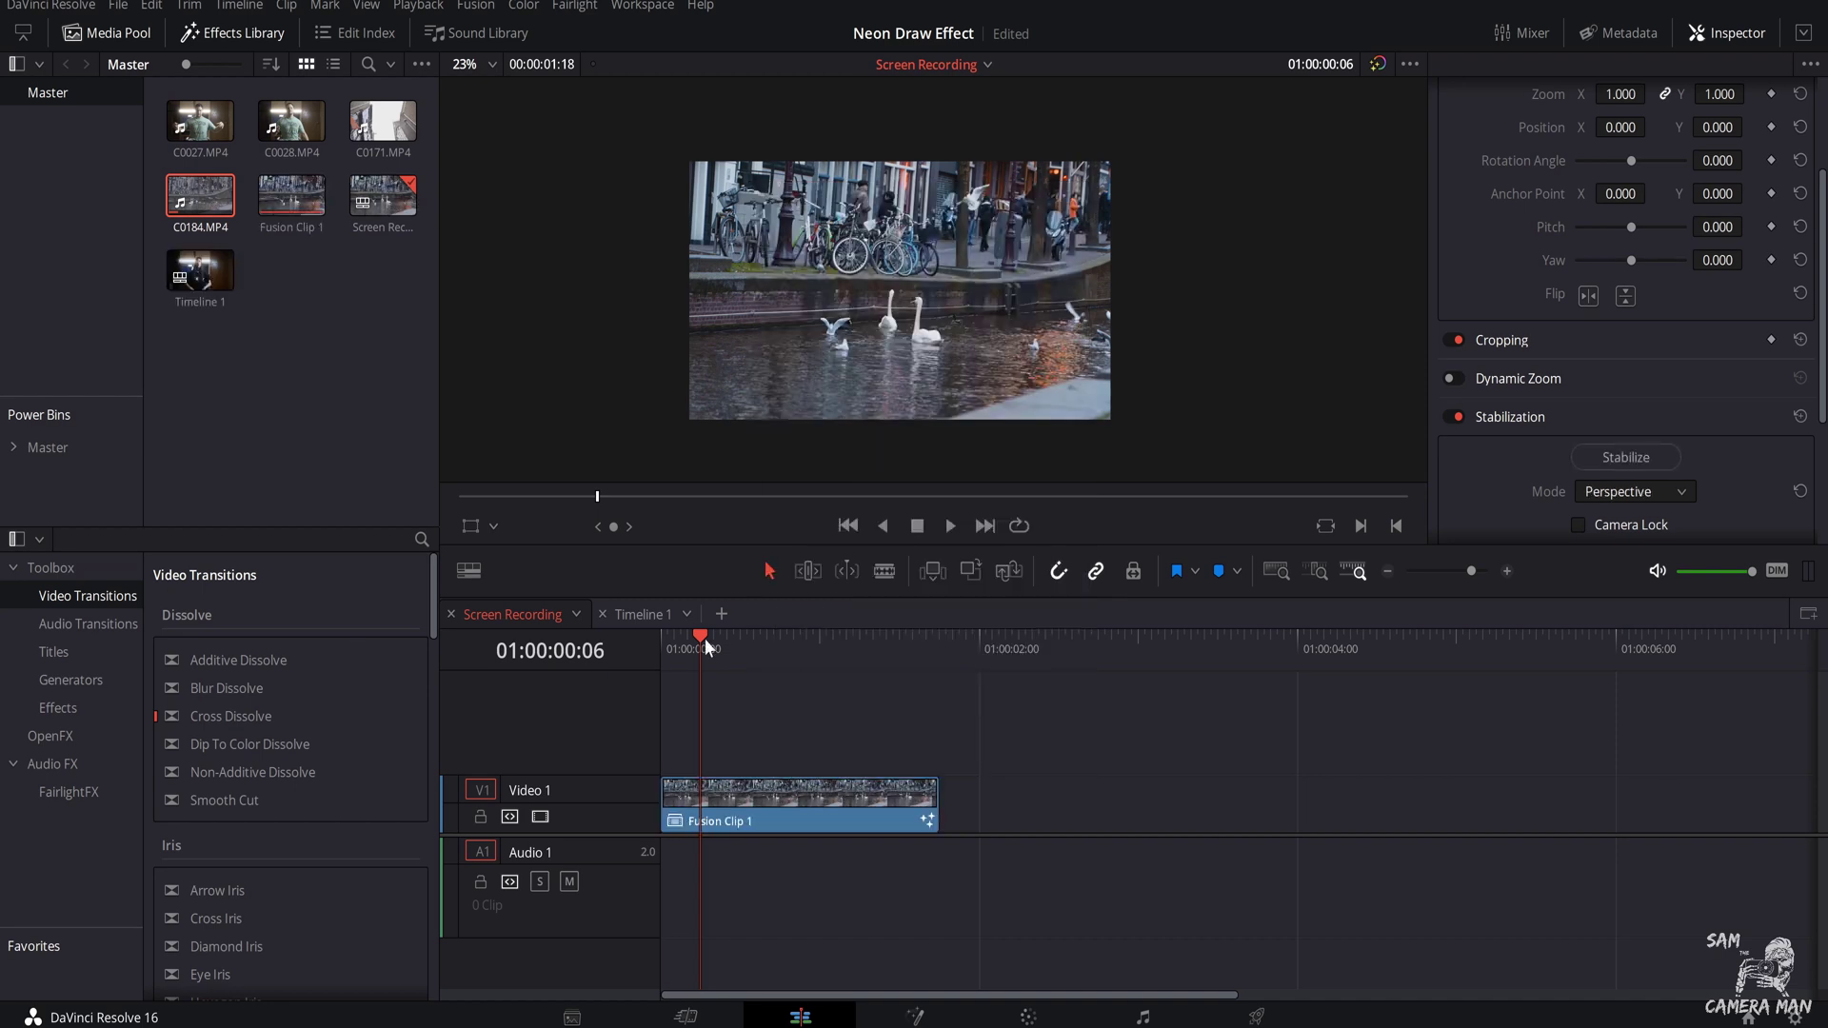
left_click_drag(705, 638, 774, 649)
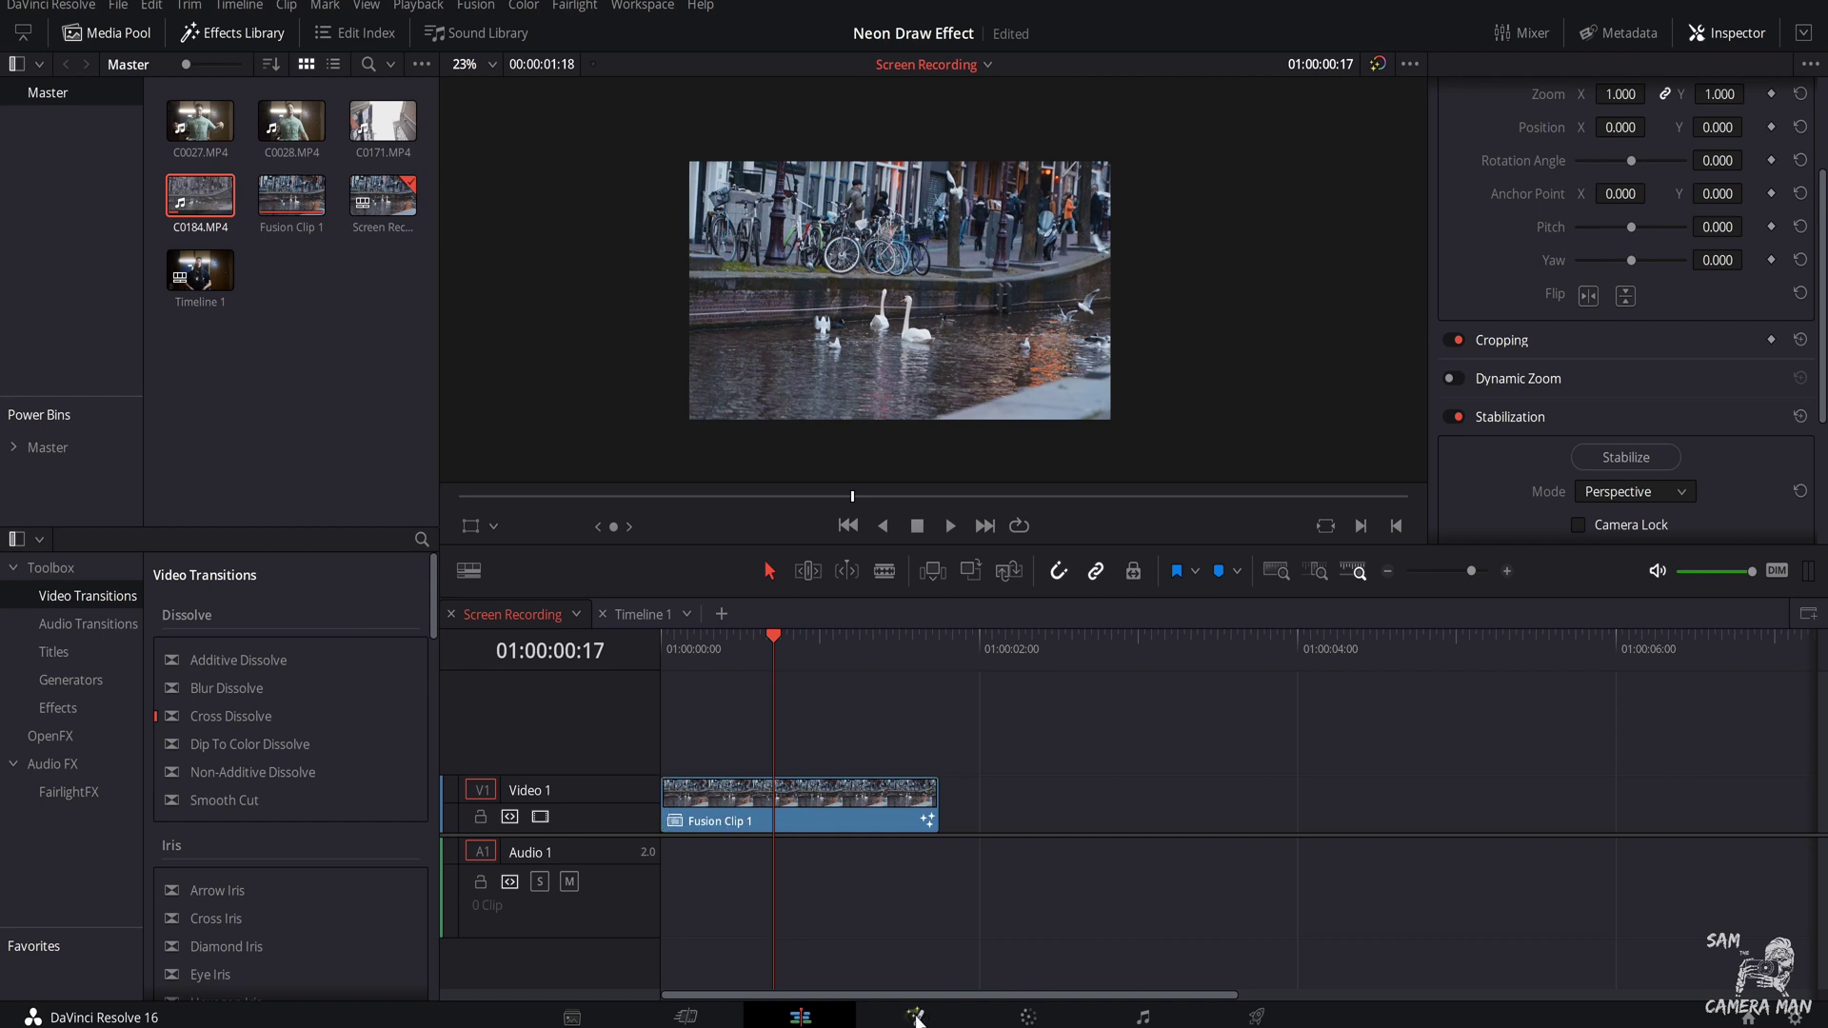
left_click(915, 1017)
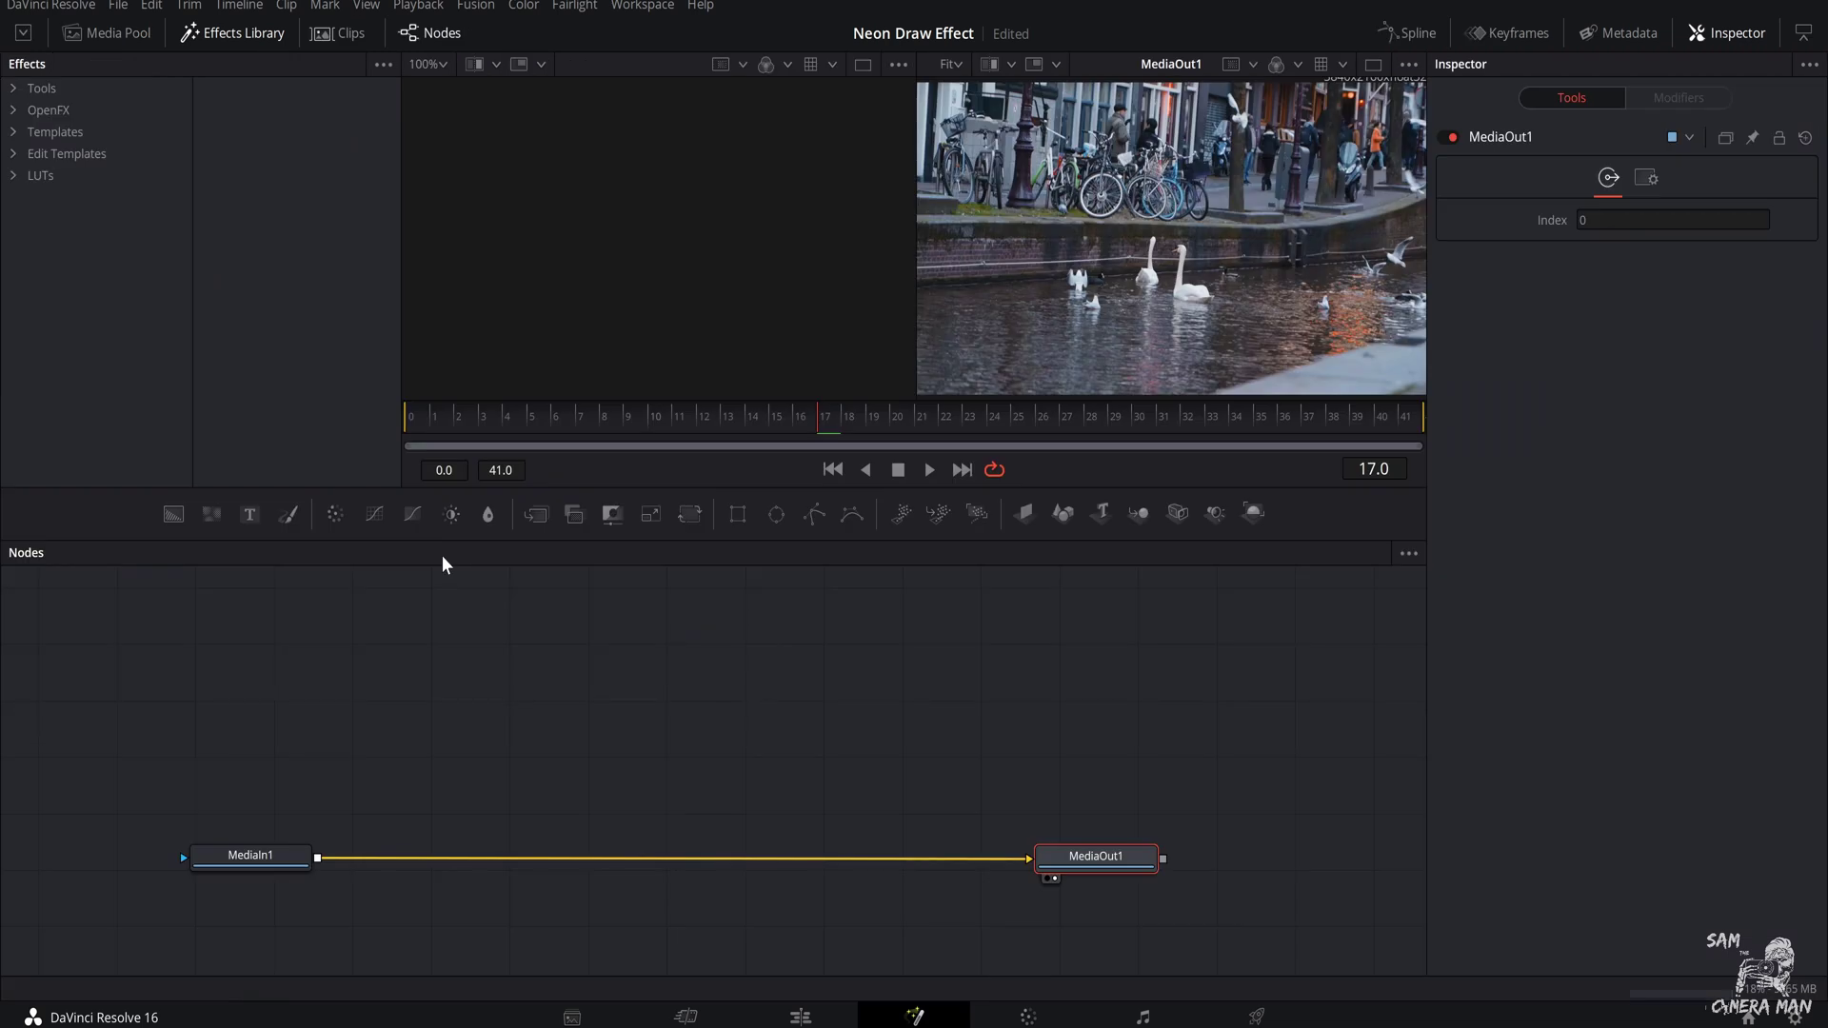
Step: Rename MediaIn1 to Footage and MediaOut1 to FinalVideo
left_click(249, 861)
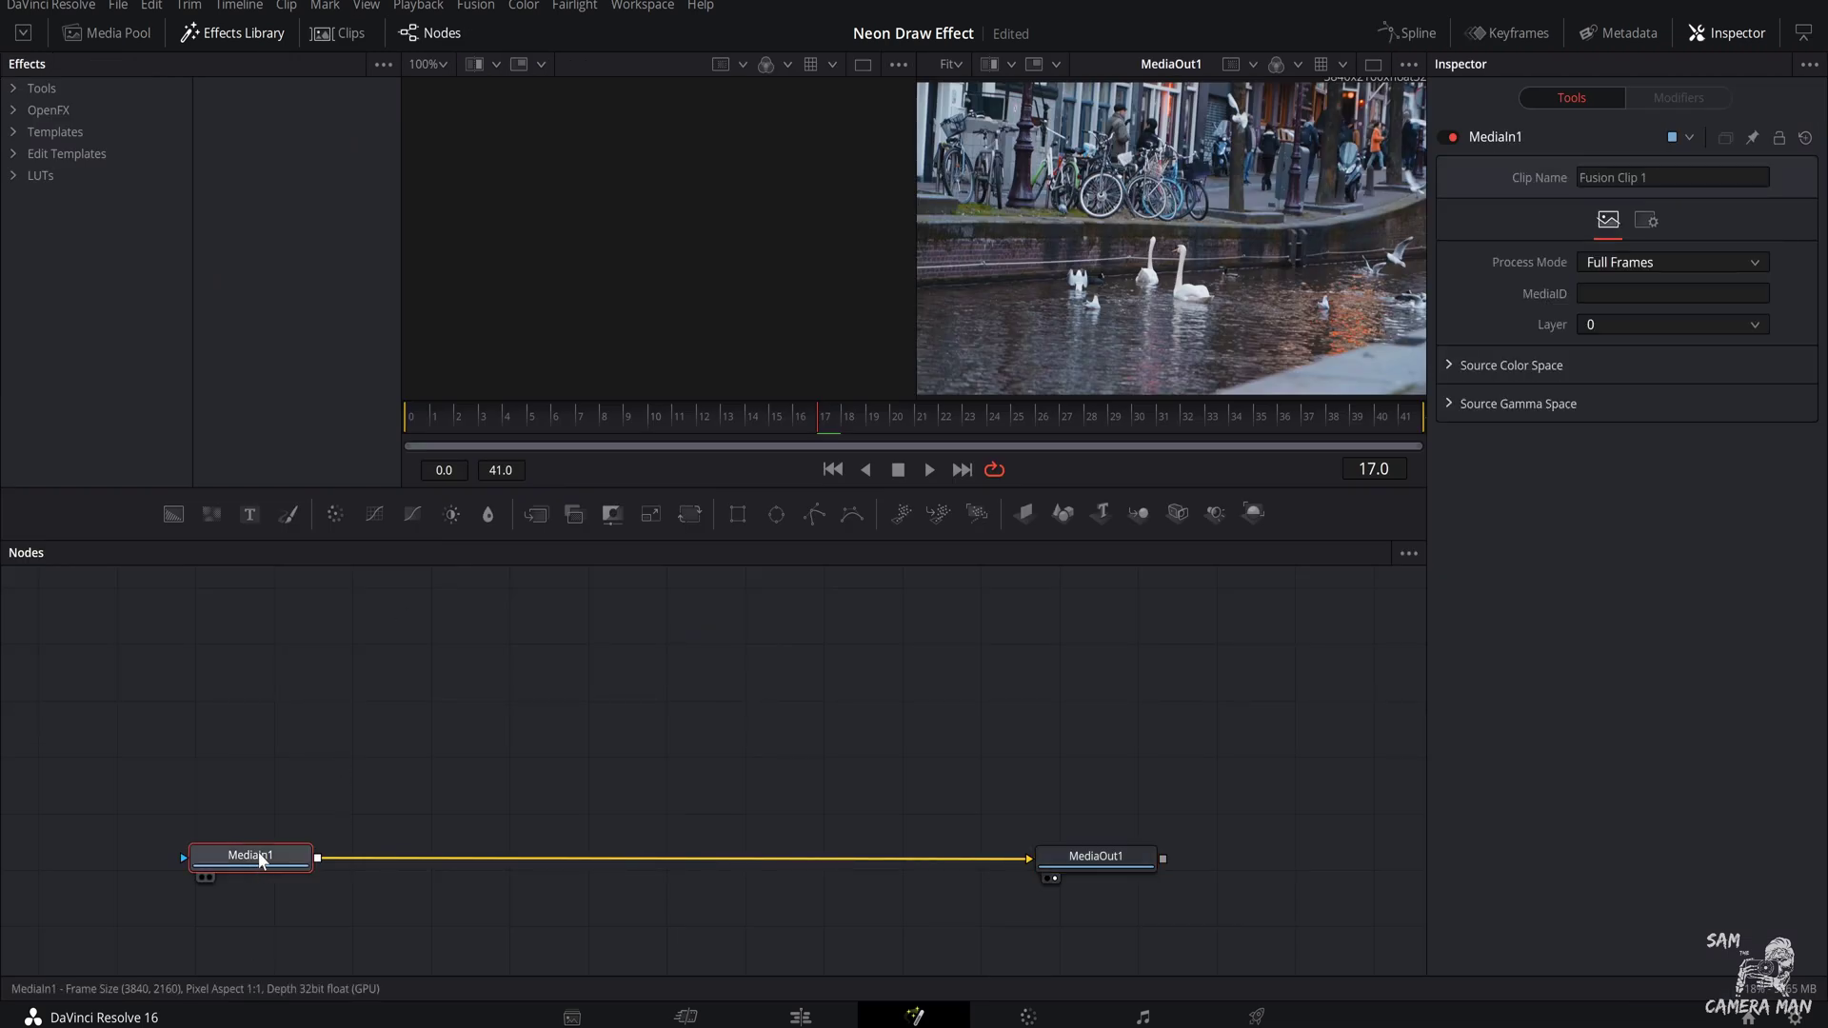
right_click(255, 856)
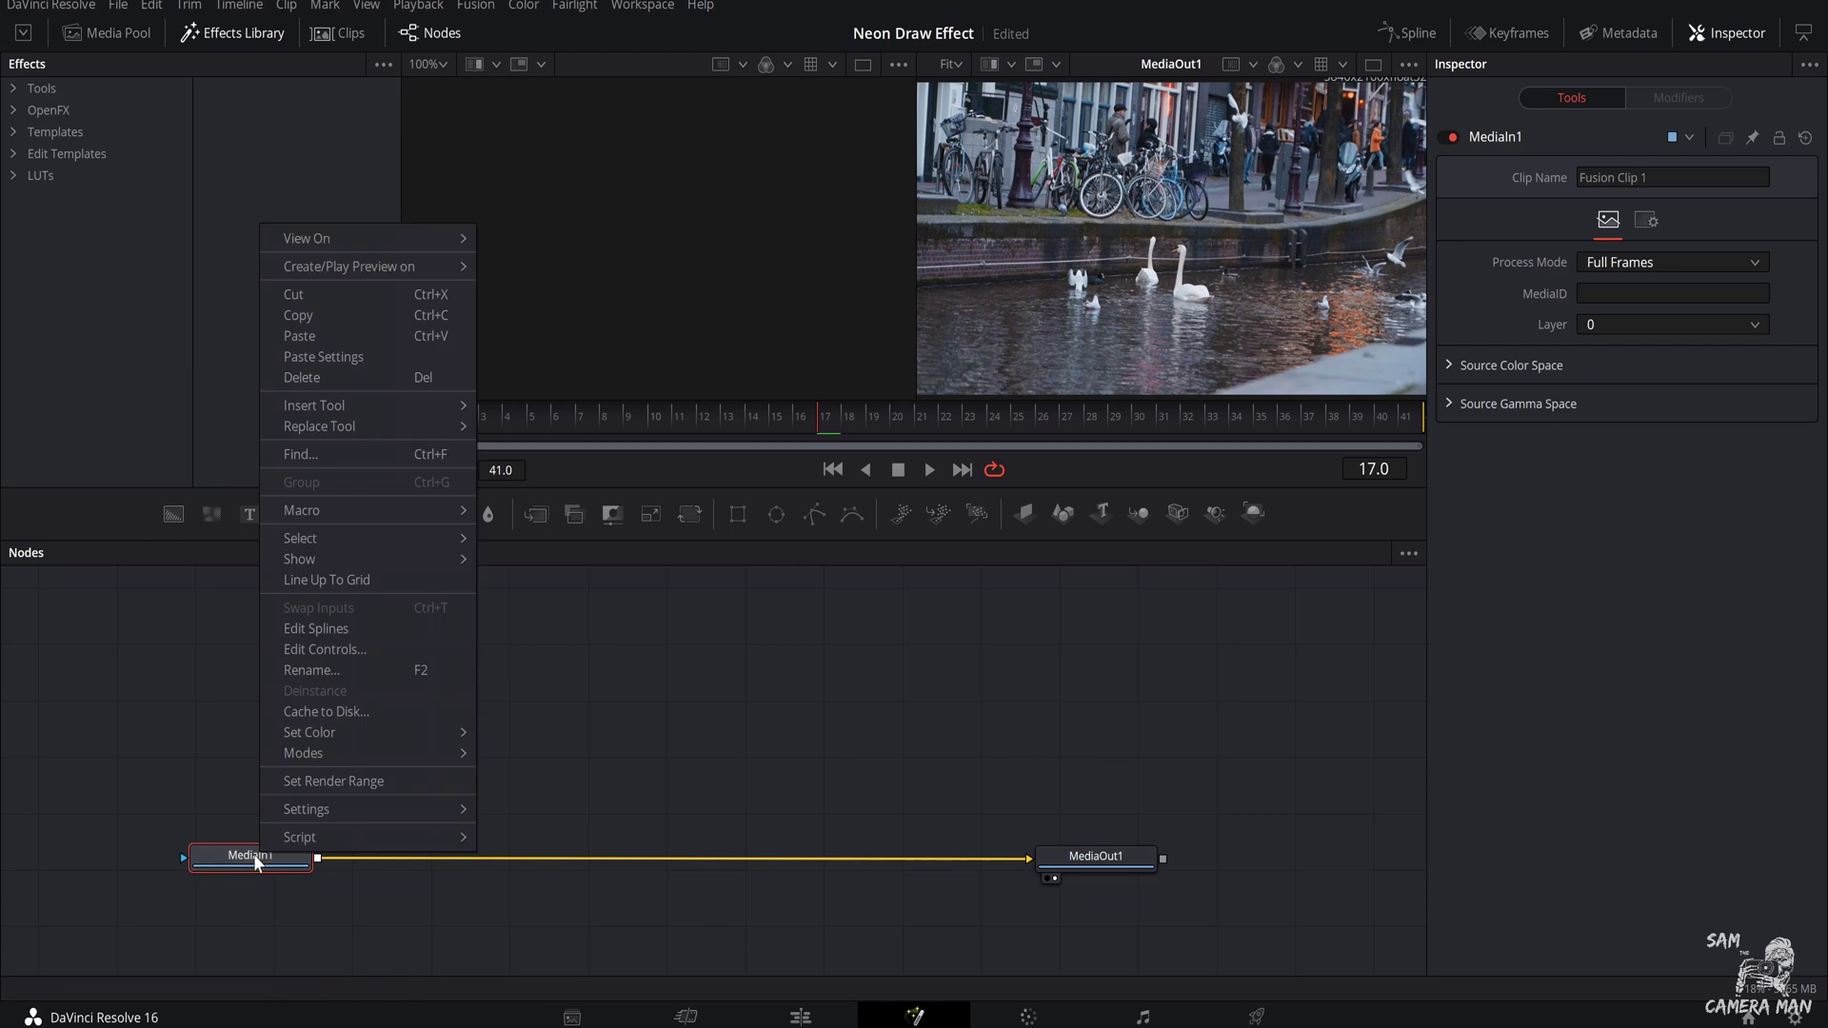
left_click(333, 669)
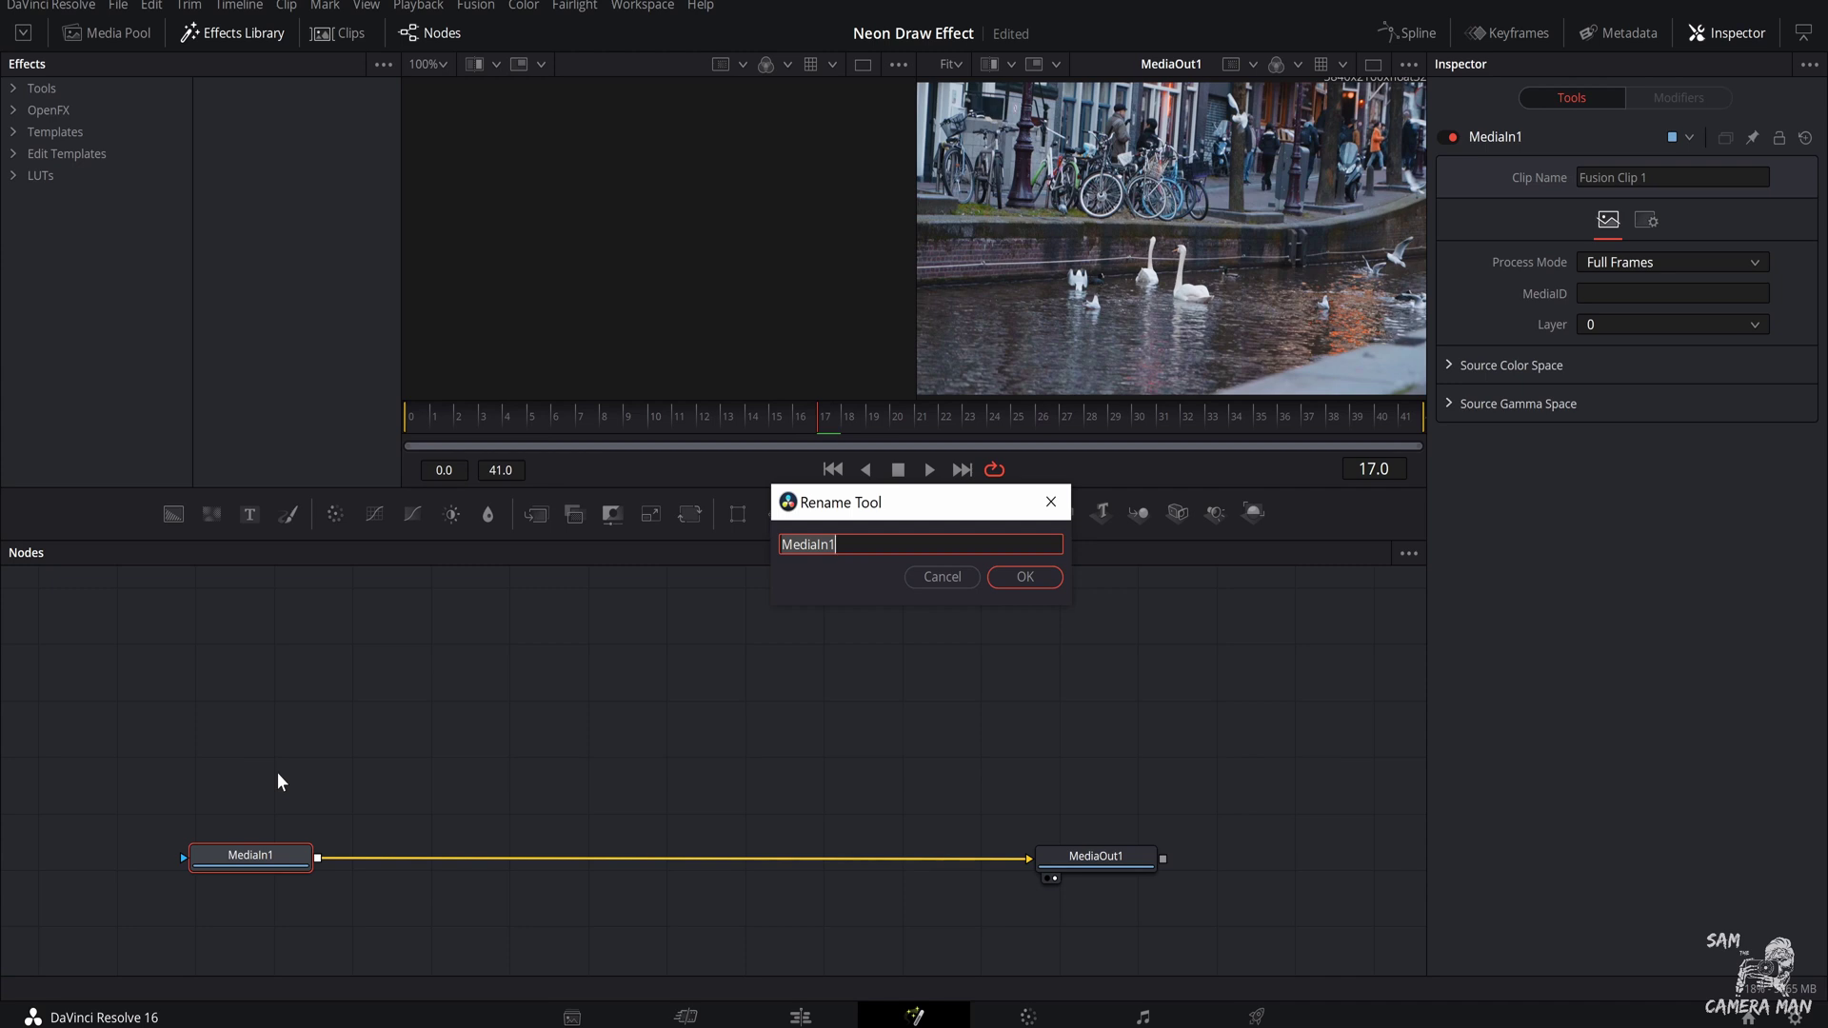
type("Footage")
key("Return")
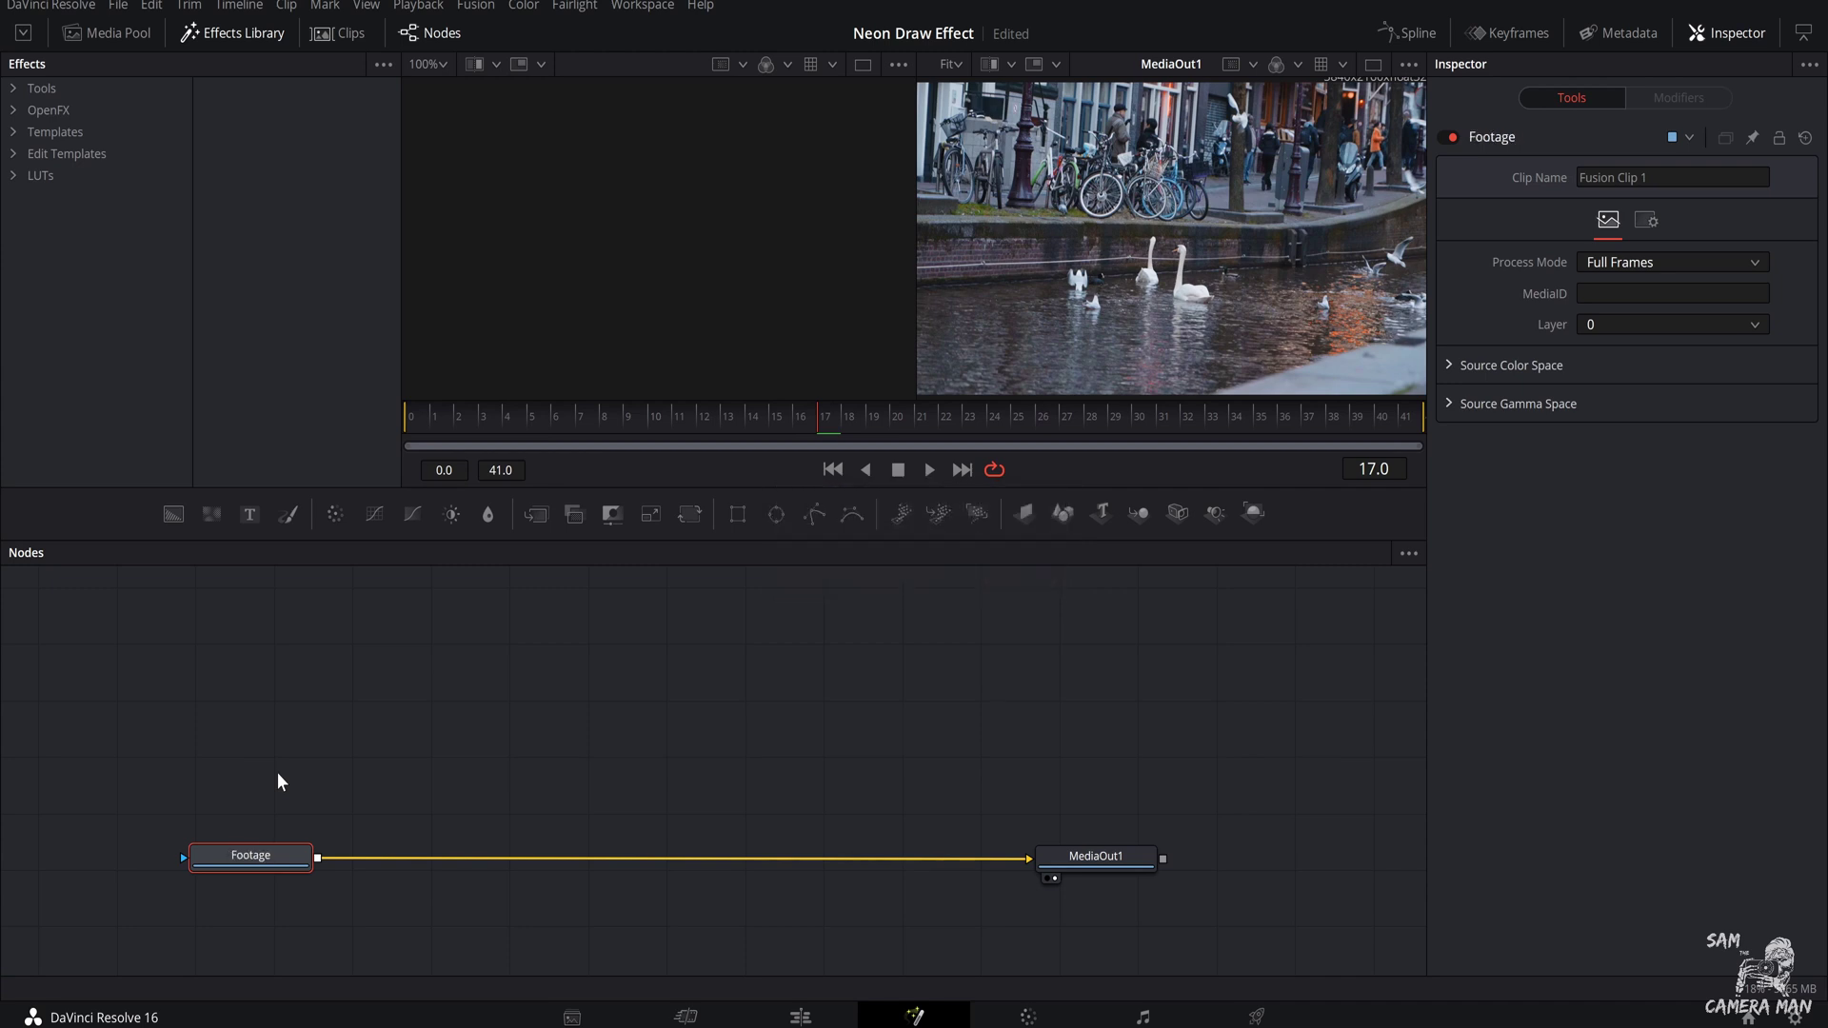
left_click(1090, 857)
key("F2")
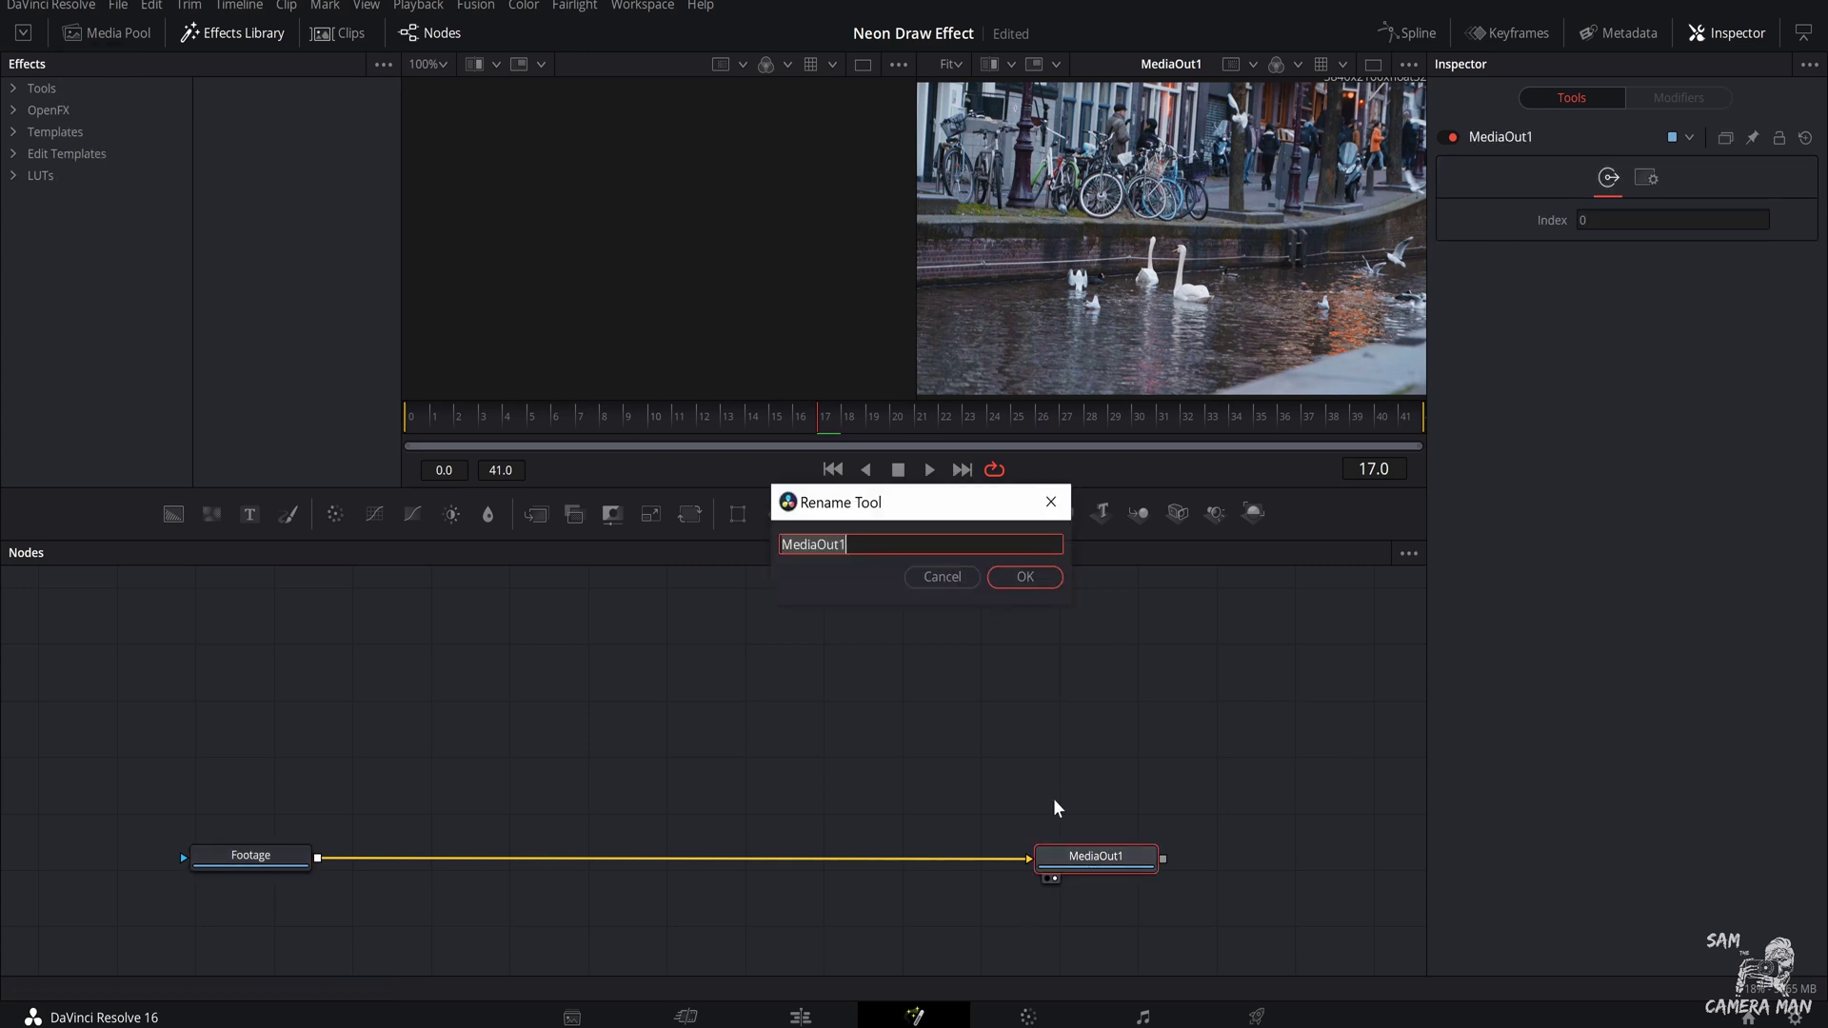
type("Final Video")
key("Return")
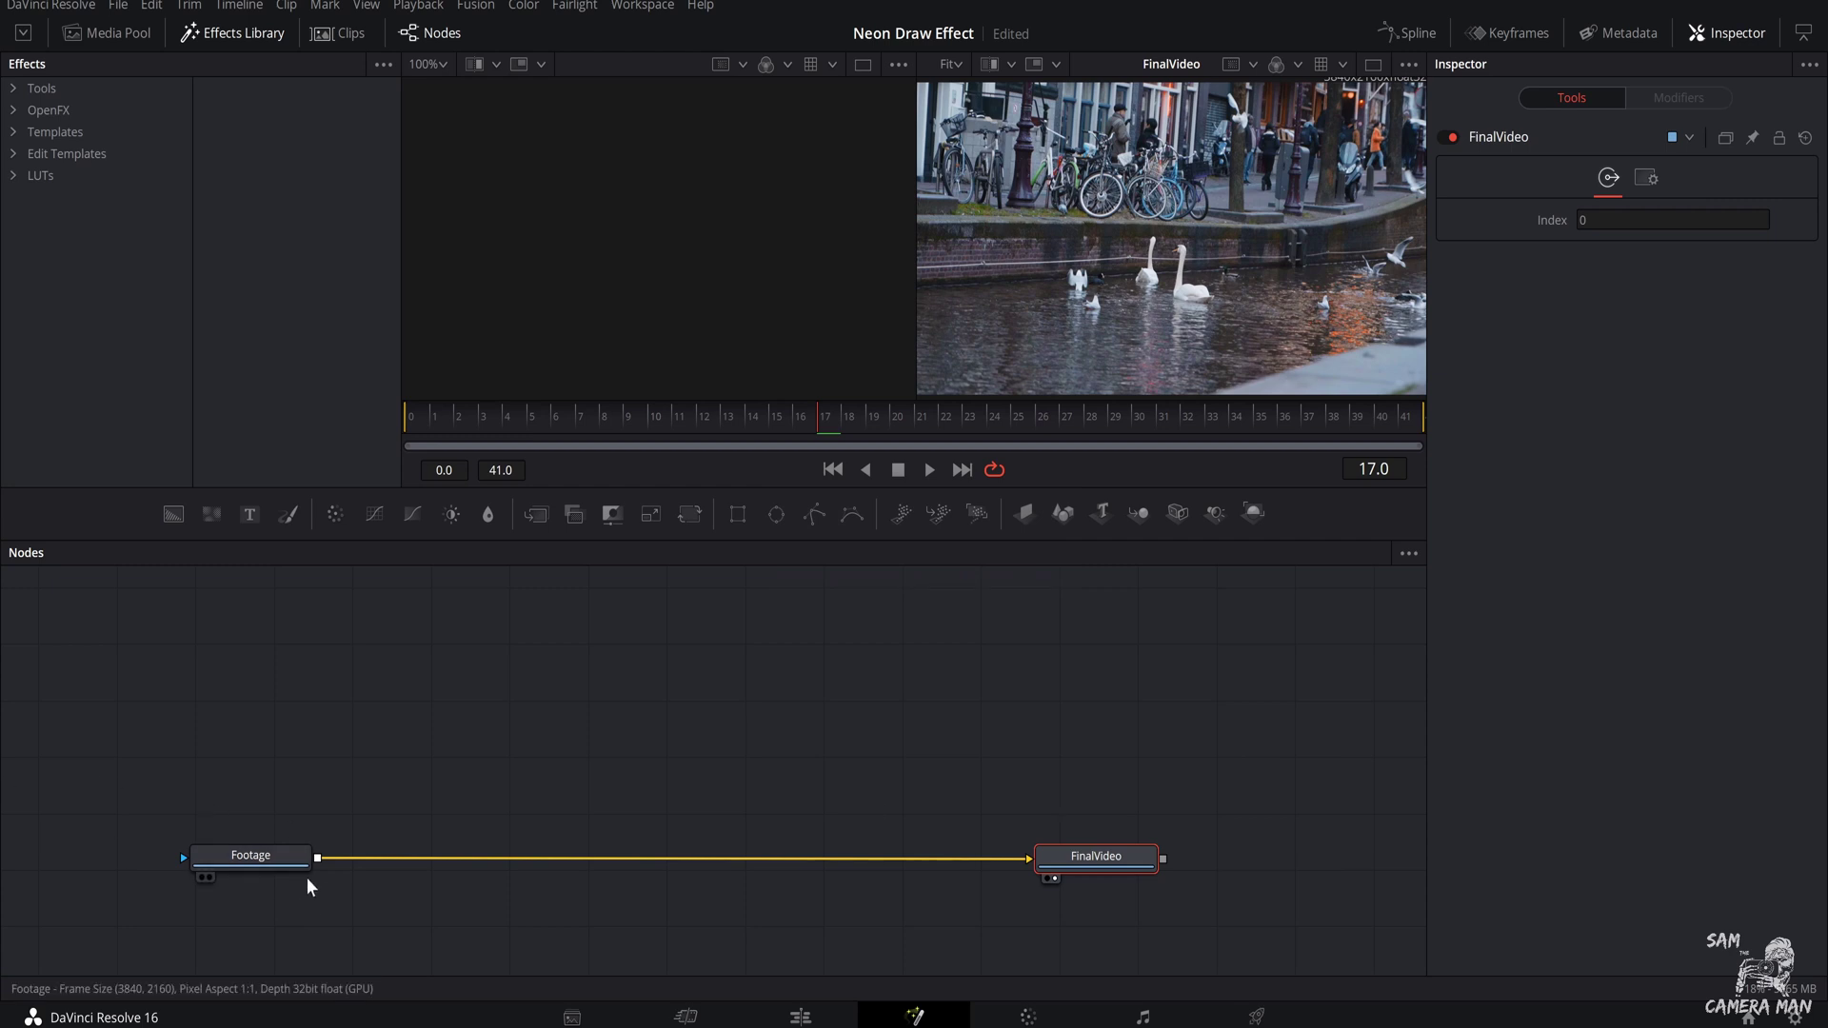
Step: Add a Background node to the Fusion composition
left_click(277, 862)
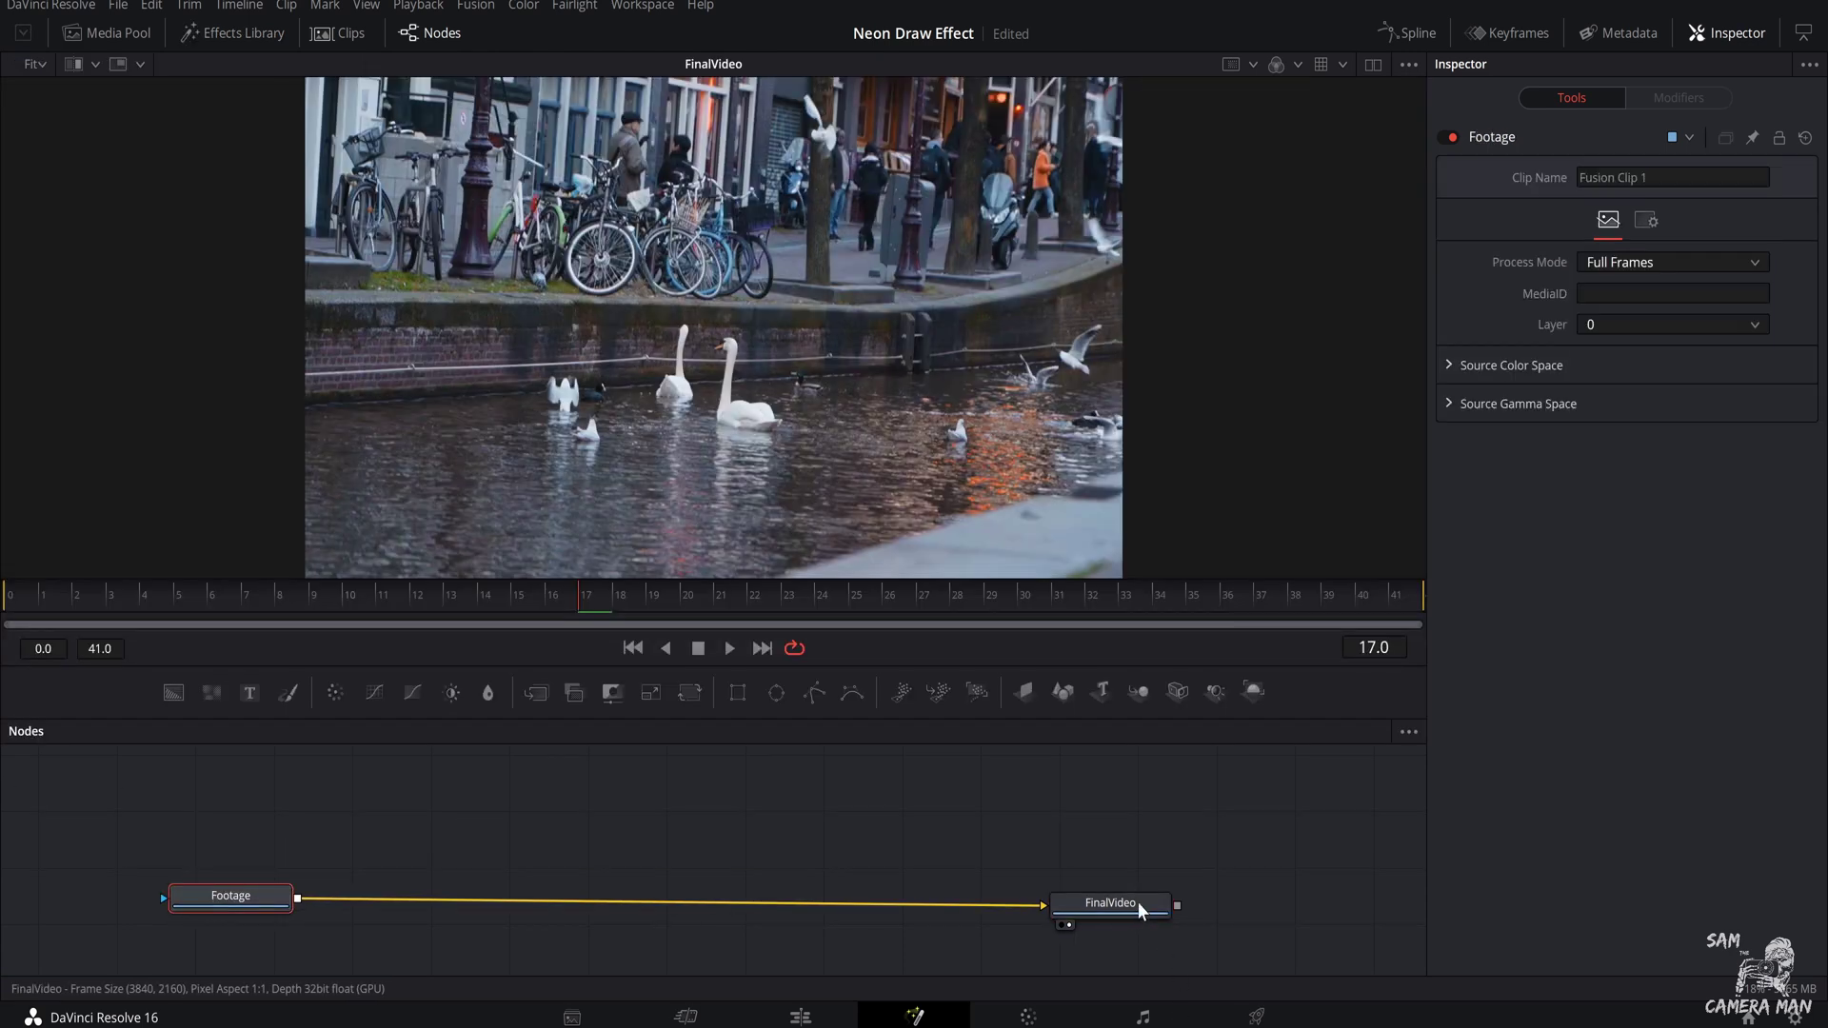
left_click_drag(1139, 901, 1139, 894)
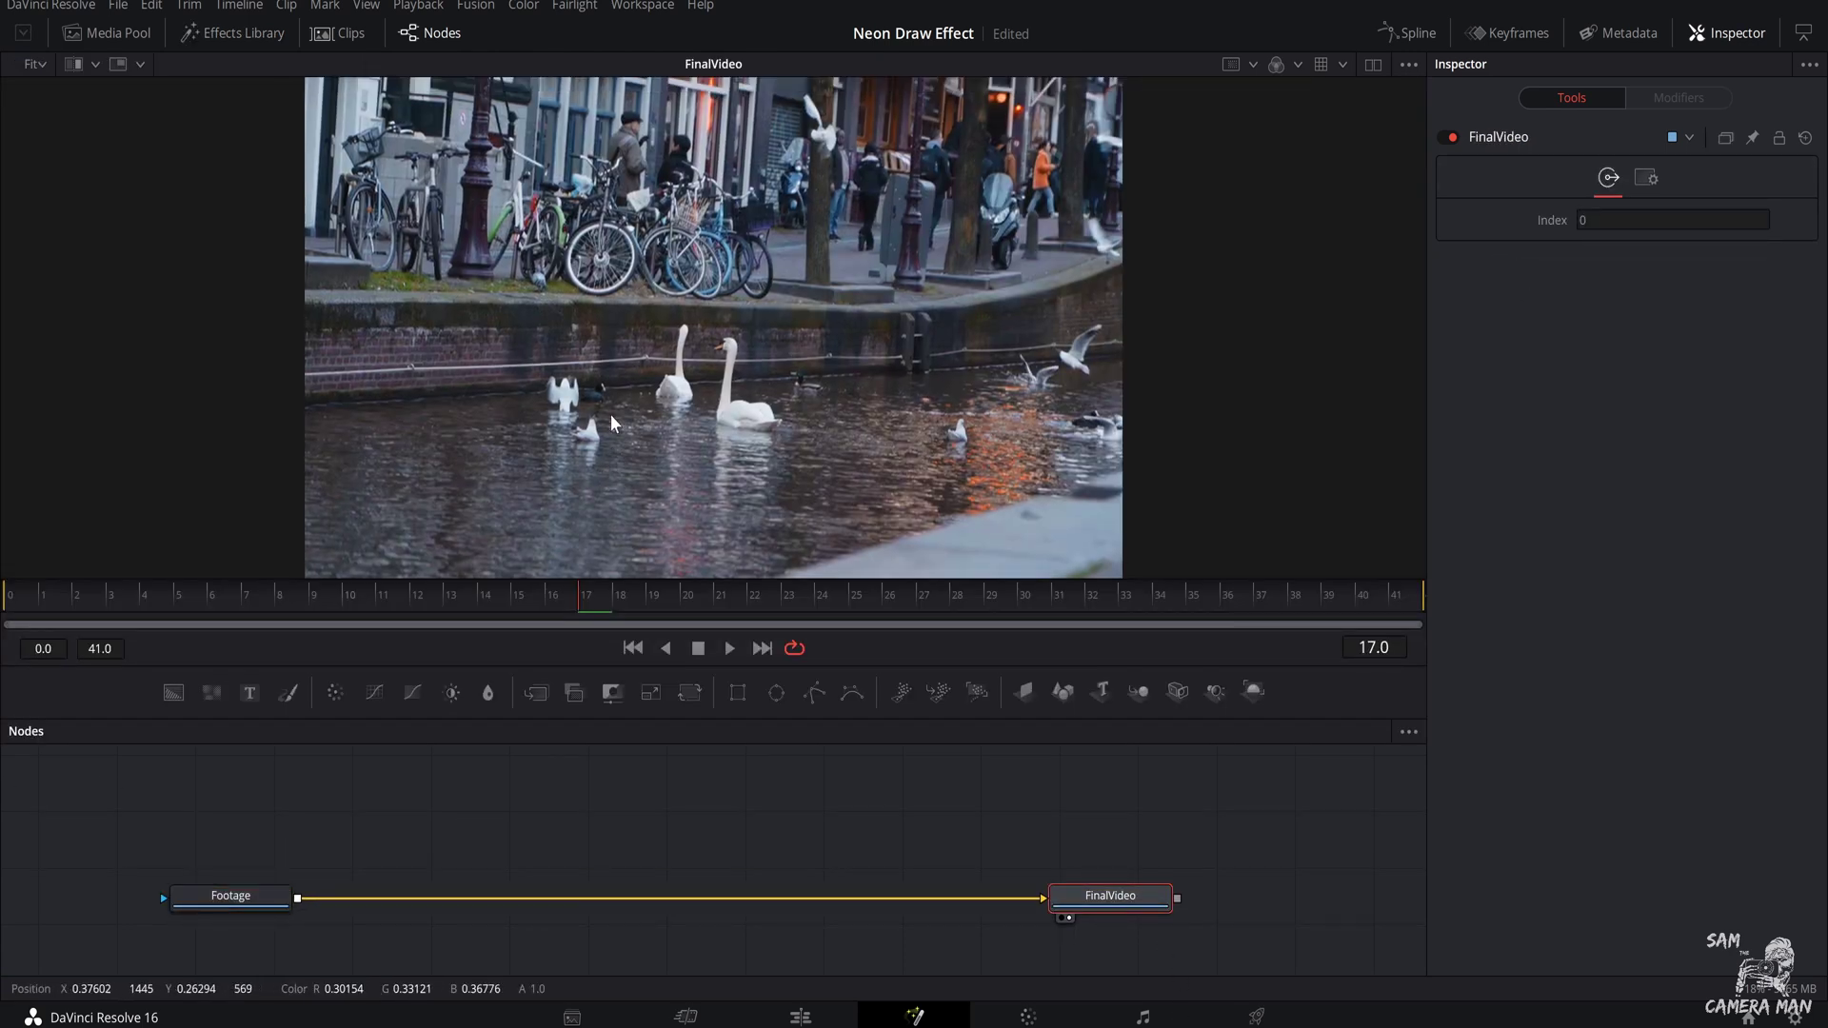
scroll(659, 312, "down", 1)
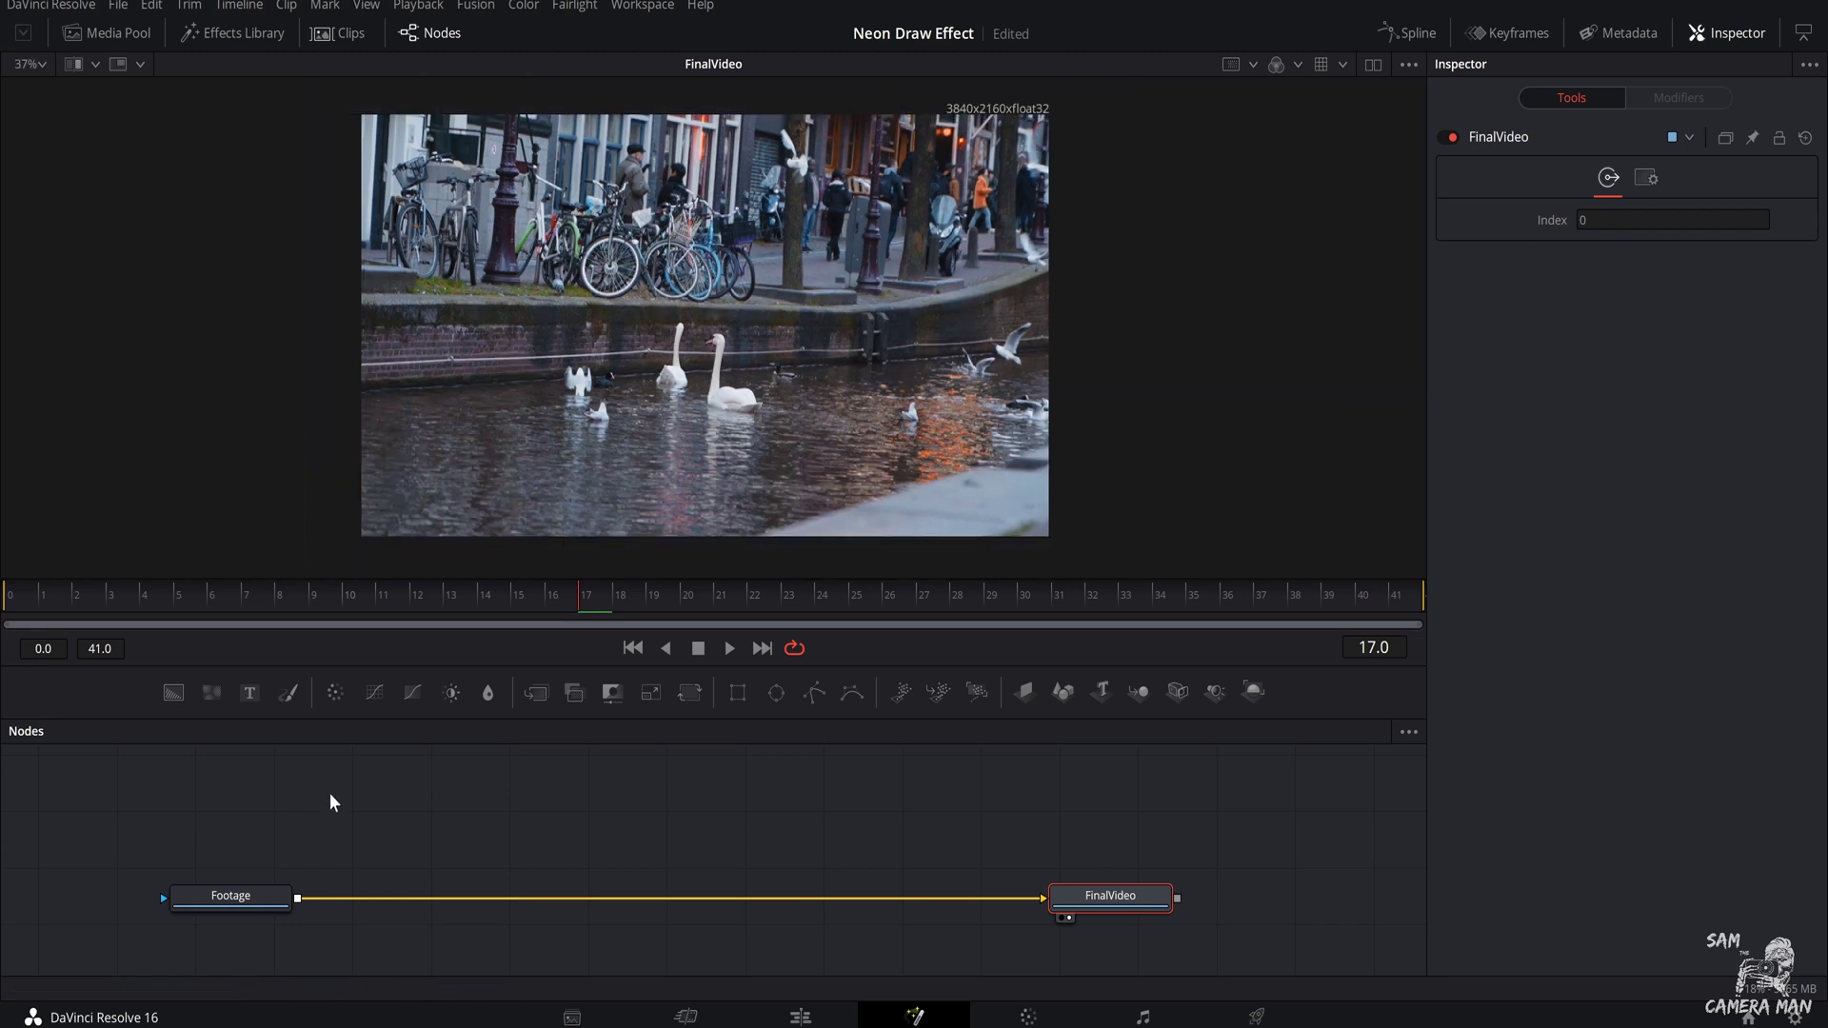
key("shift+space")
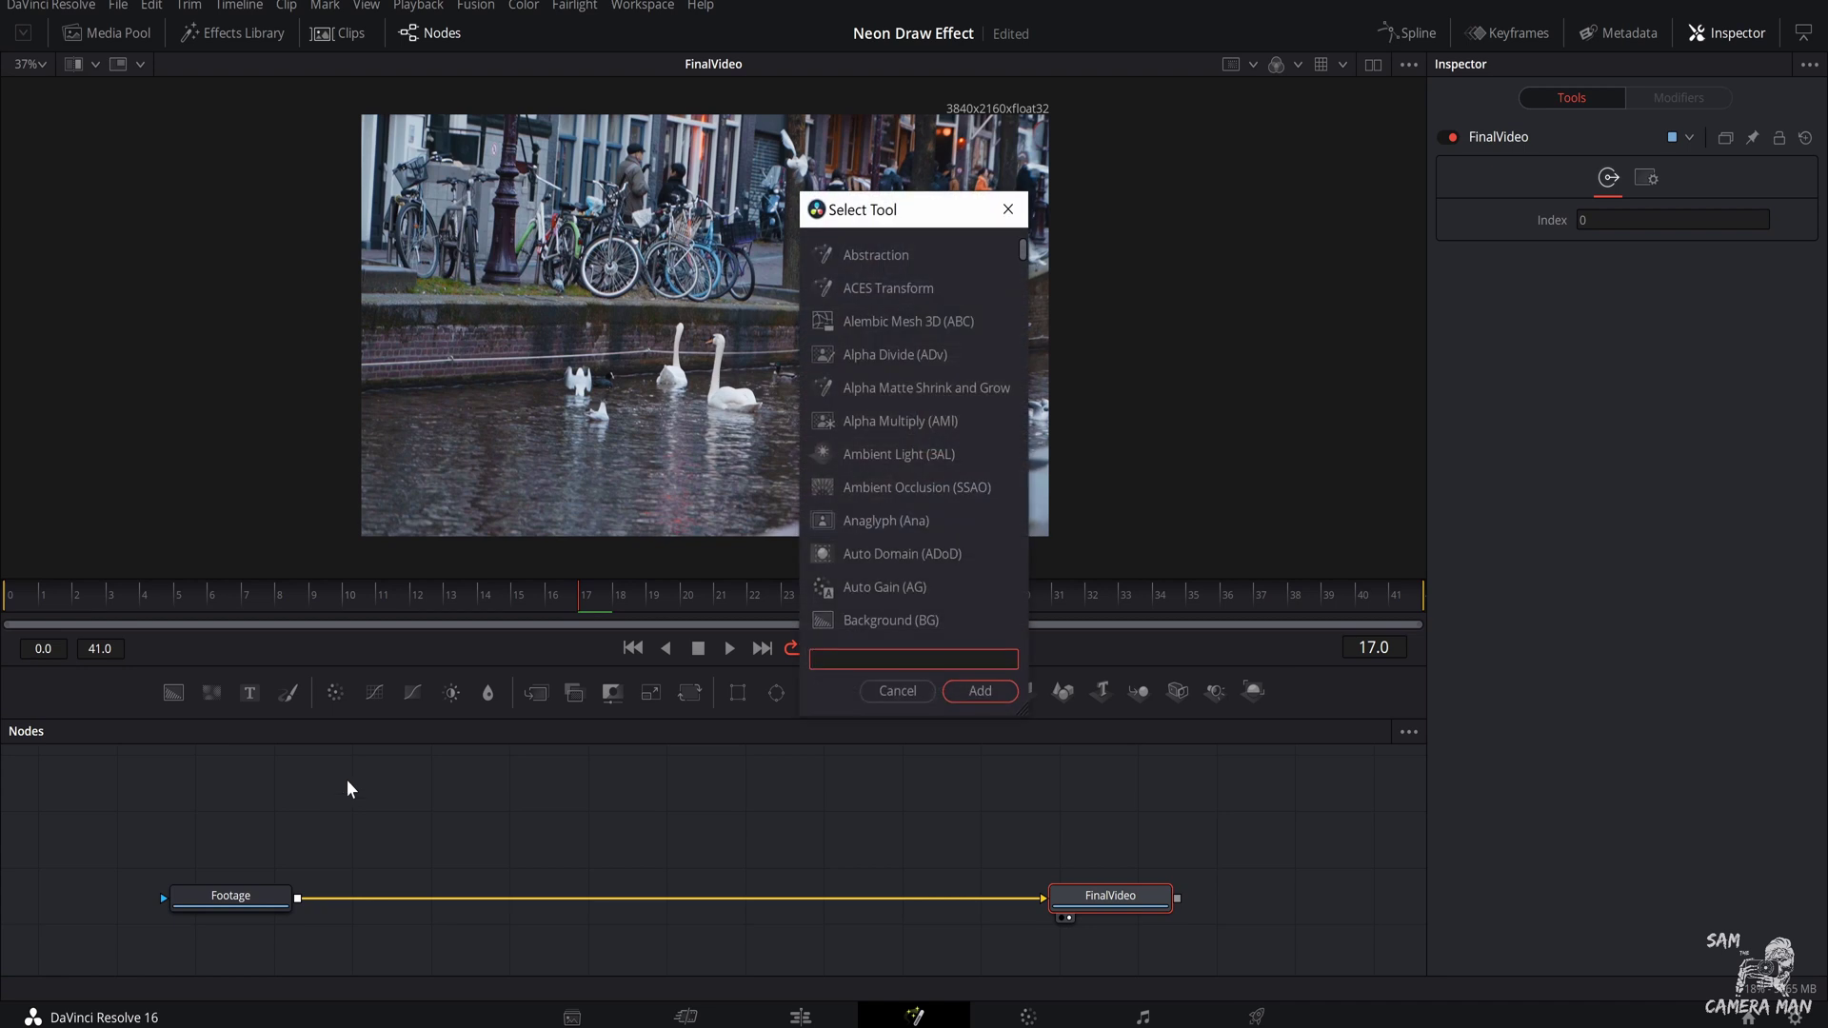
type("background")
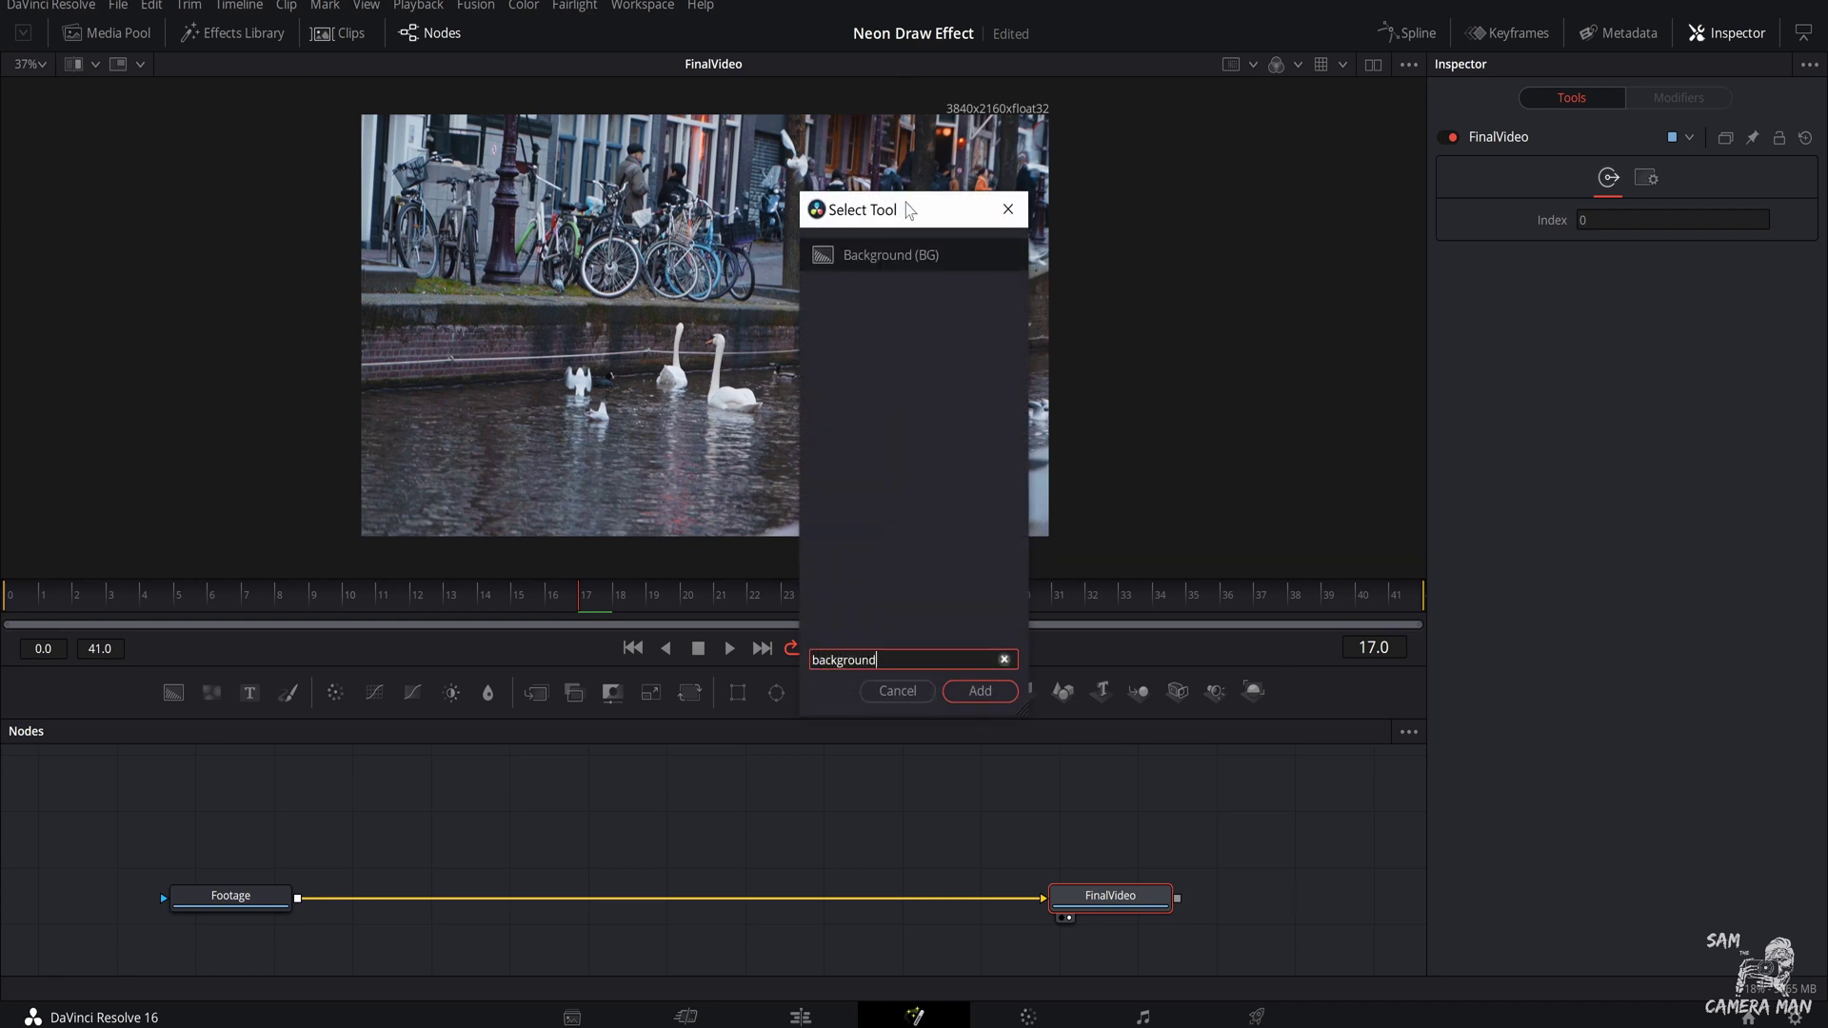
left_click(980, 690)
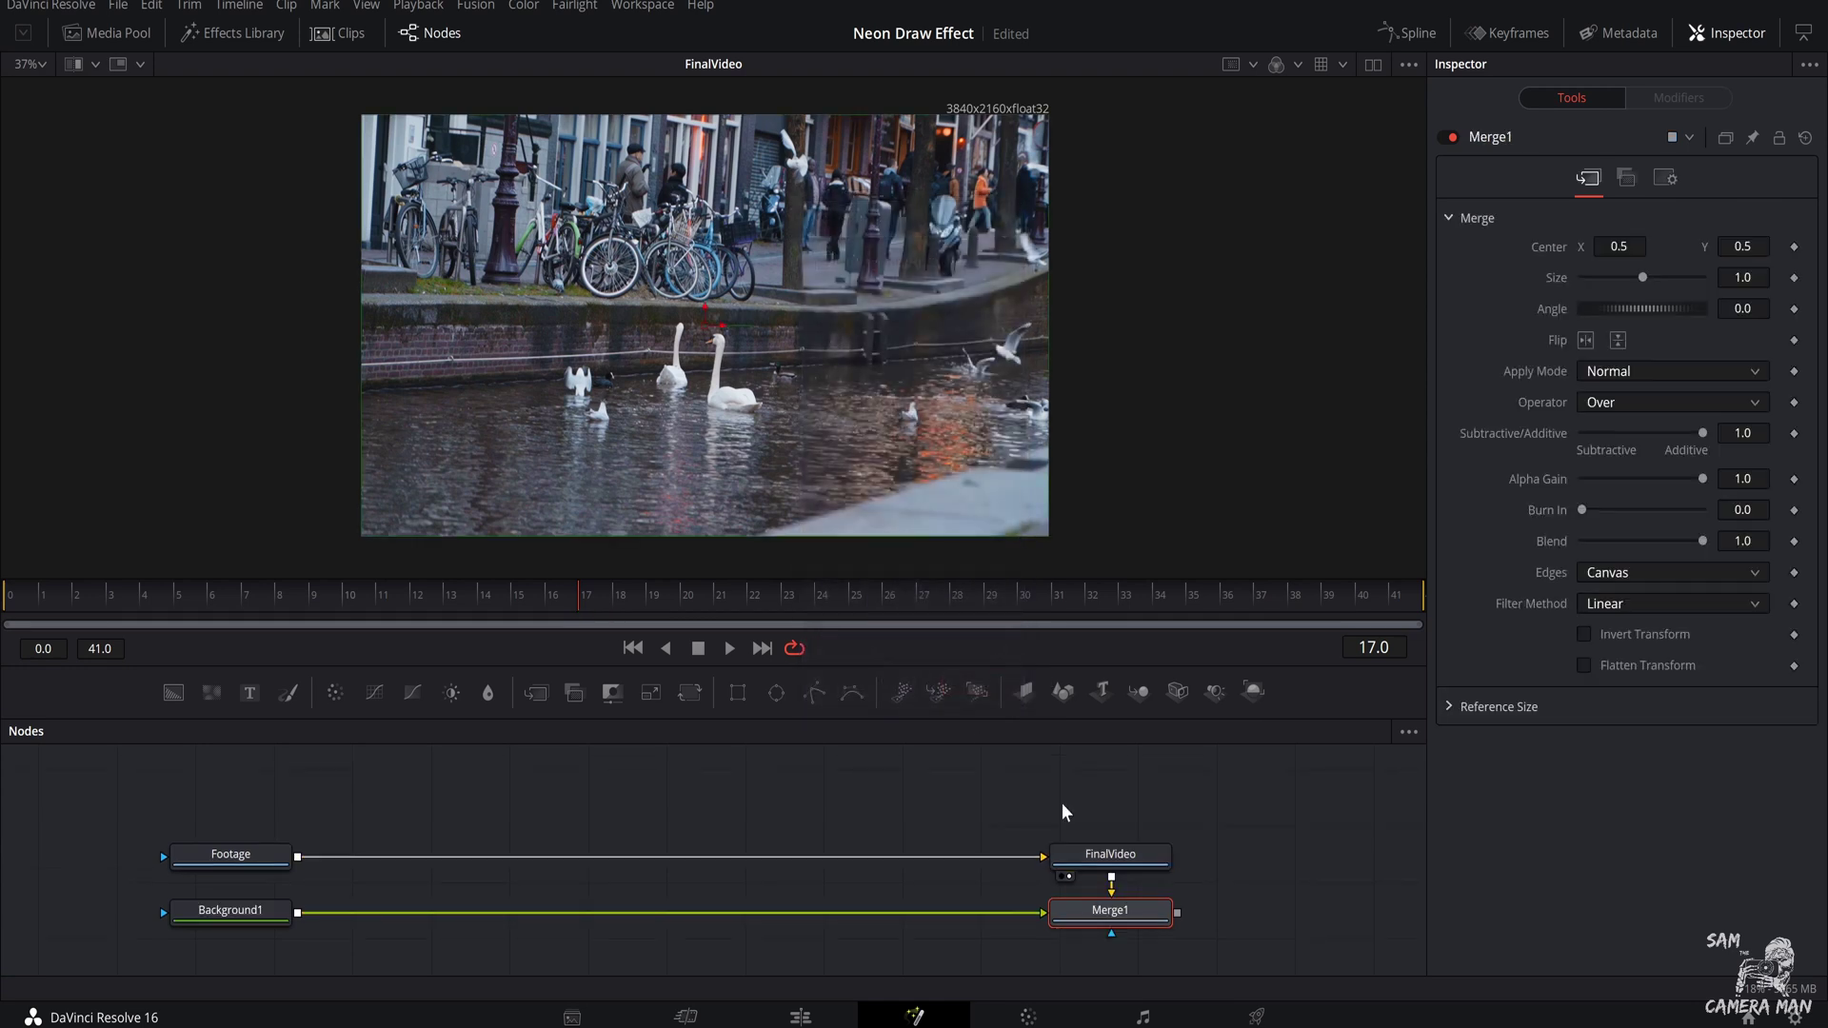
Step: Wire Footage through Merge1 into FinalVideo, leaving Background1 unconnected above Footage
mouse_move(1112, 862)
left_mouse_down()
mouse_move(1097, 853)
mouse_move(1120, 847)
left_mouse_up()
left_click_drag(1111, 912, 906, 906)
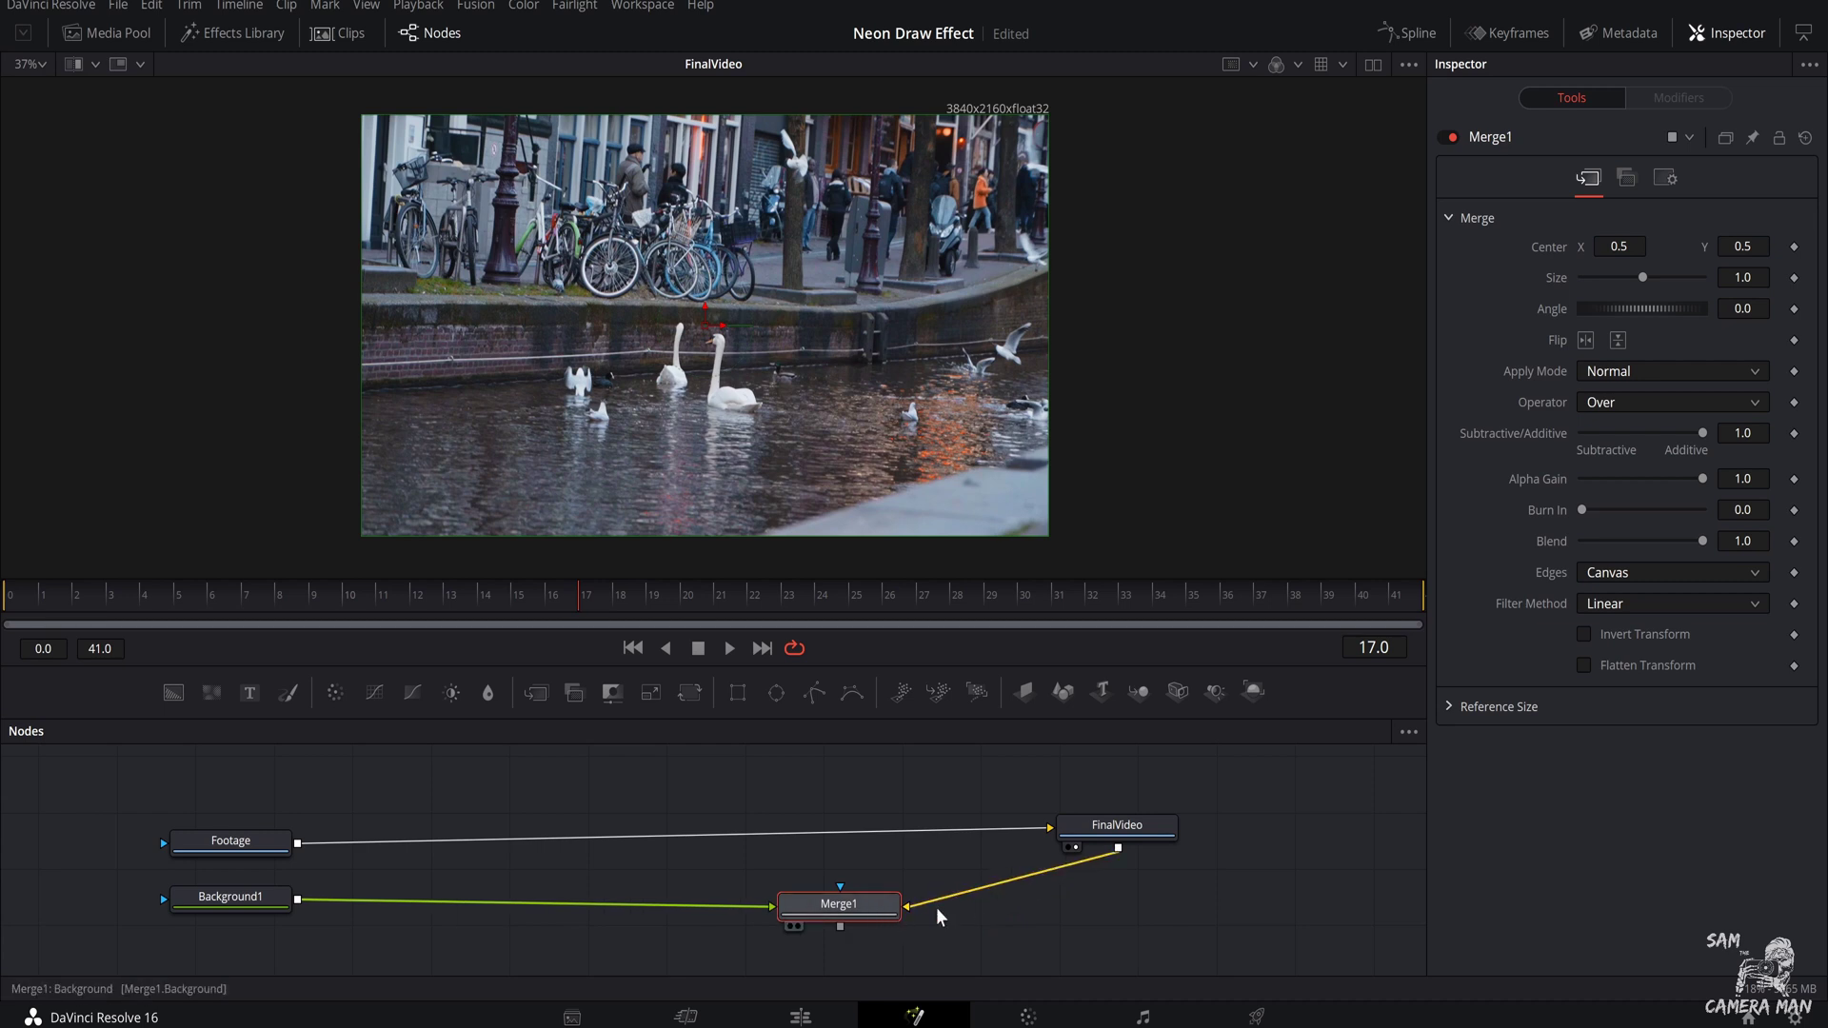
left_click_drag(1028, 881, 943, 895)
left_click_drag(789, 910, 729, 908)
left_click_drag(866, 912, 729, 853)
left_click_drag(255, 836, 248, 821)
left_click_drag(220, 905, 335, 790)
left_click_drag(234, 855, 231, 927)
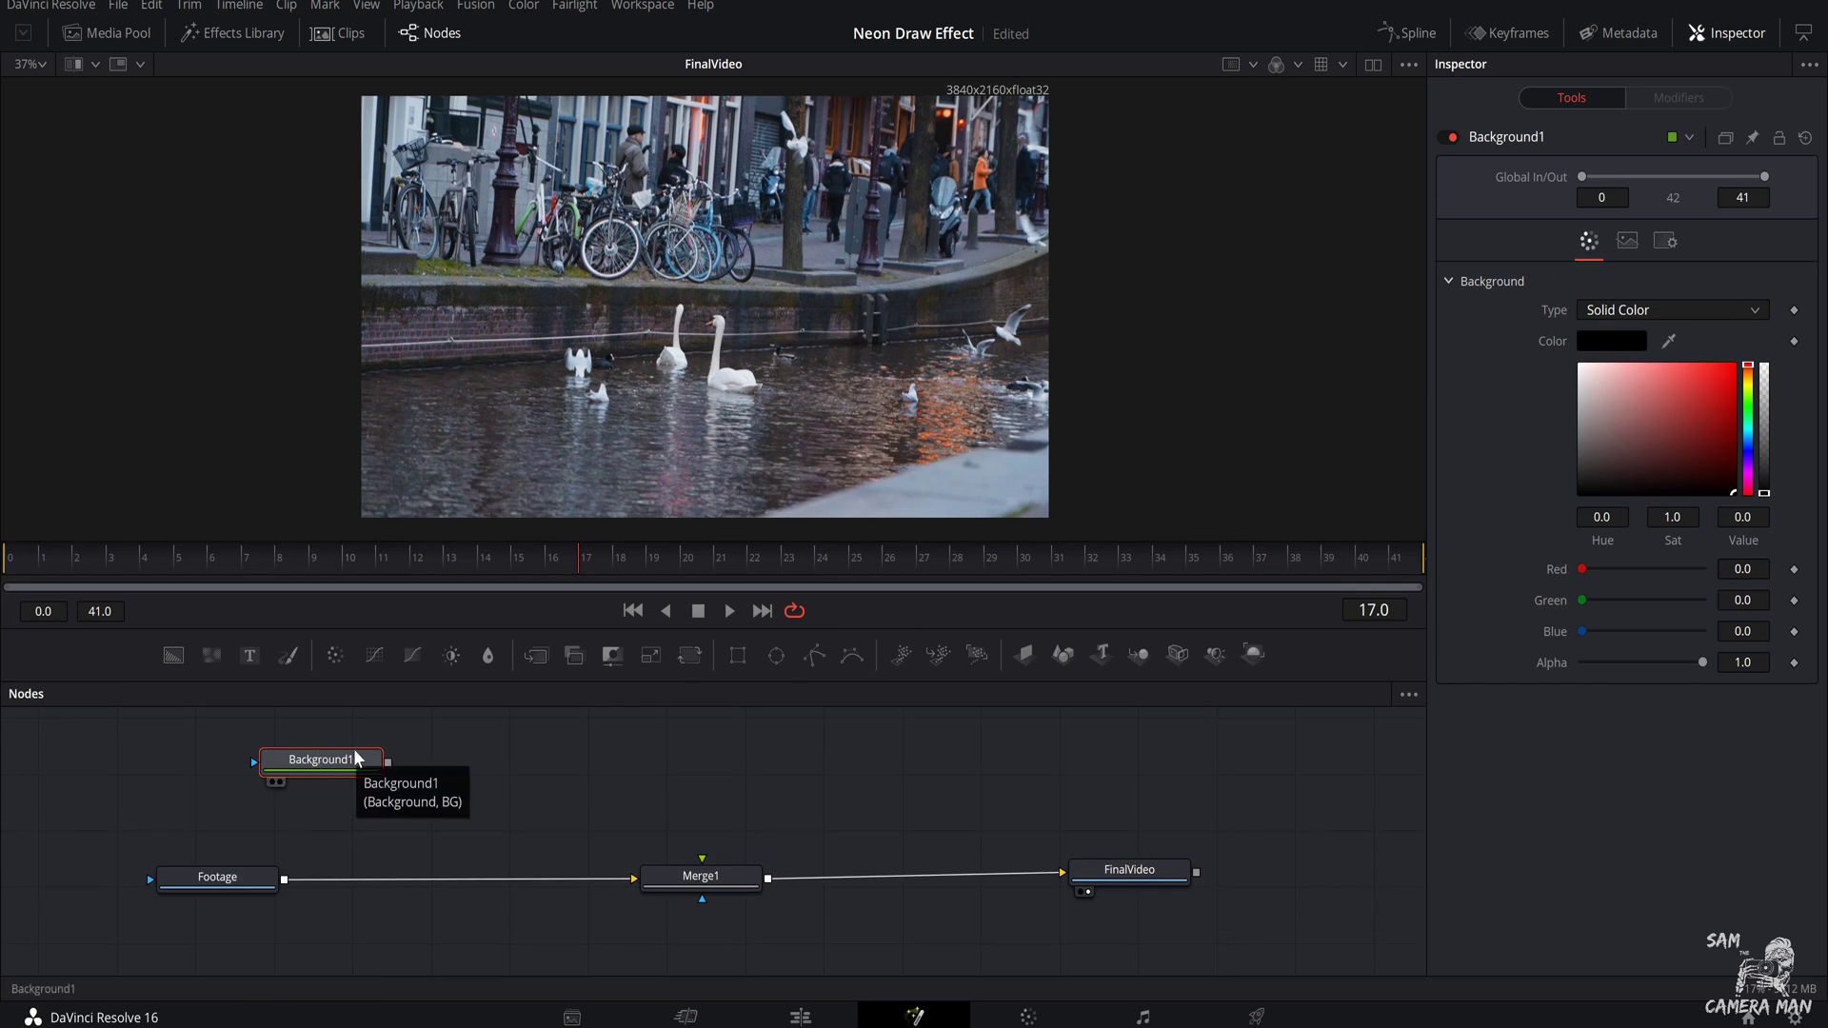
Step: Add a Soft Glow node after Background1
key("shift+space")
type("background")
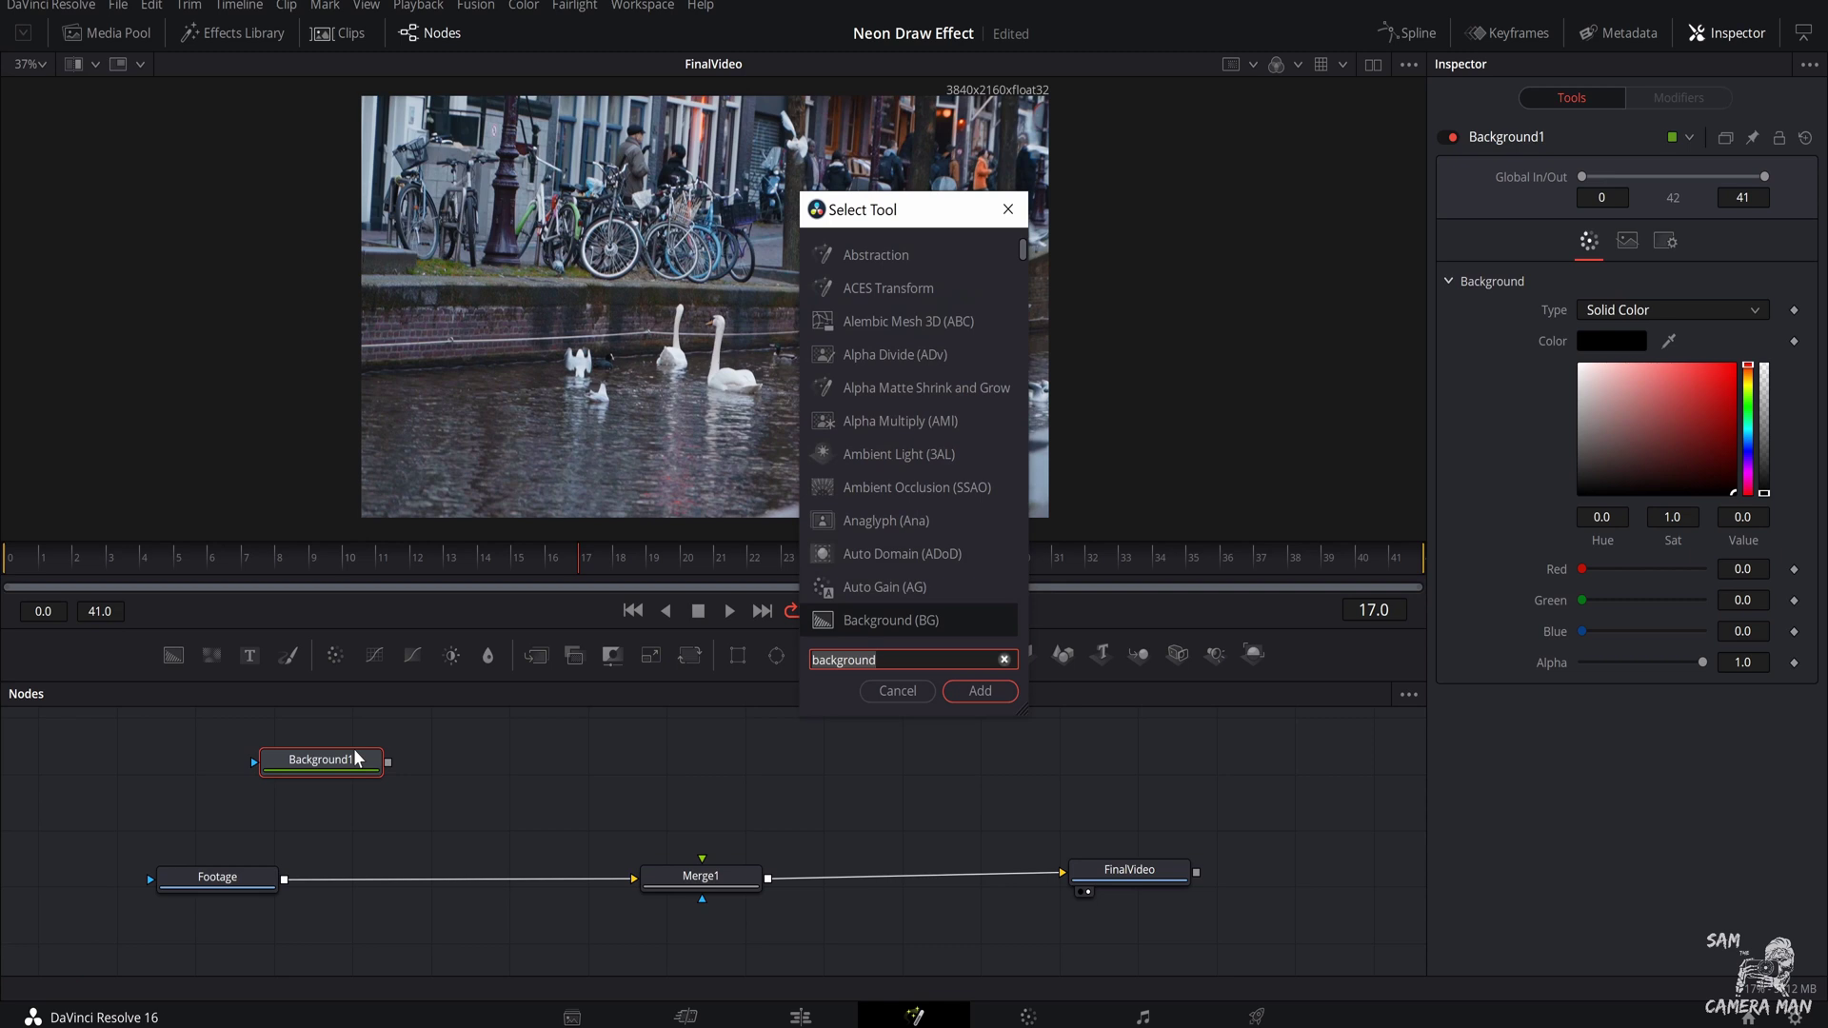
type("softglo")
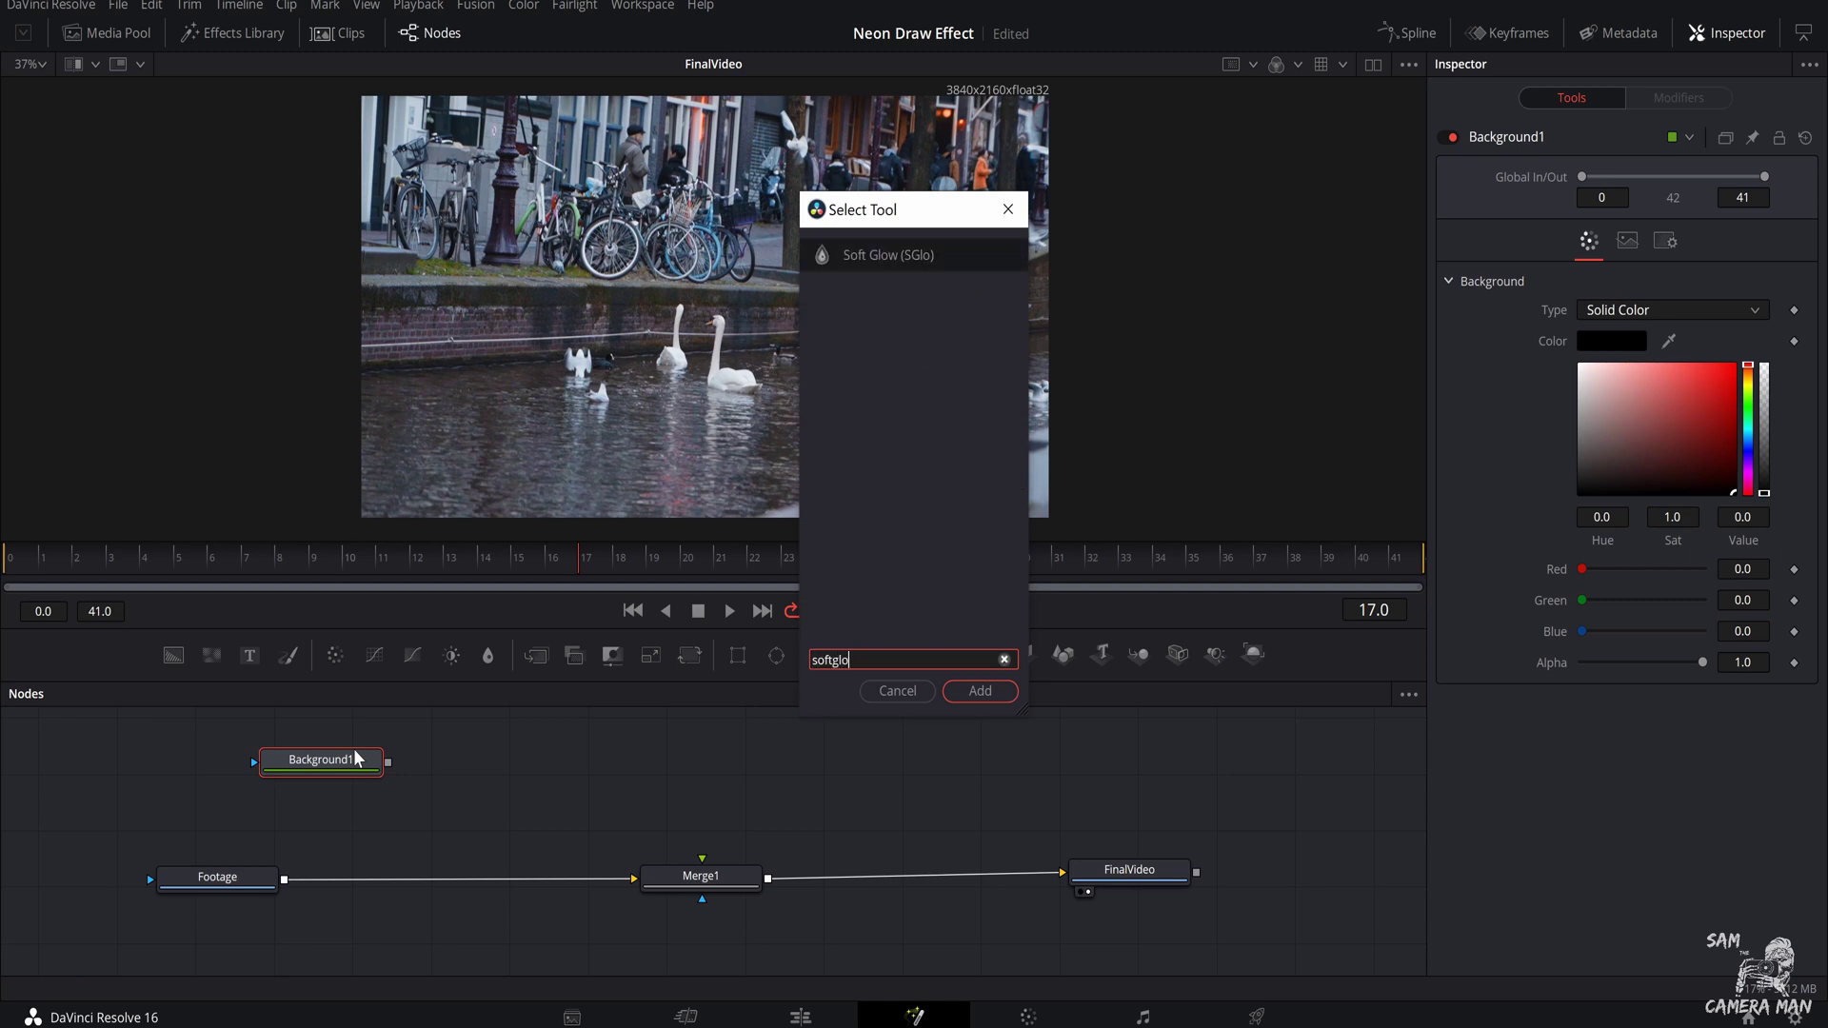
left_click(954, 693)
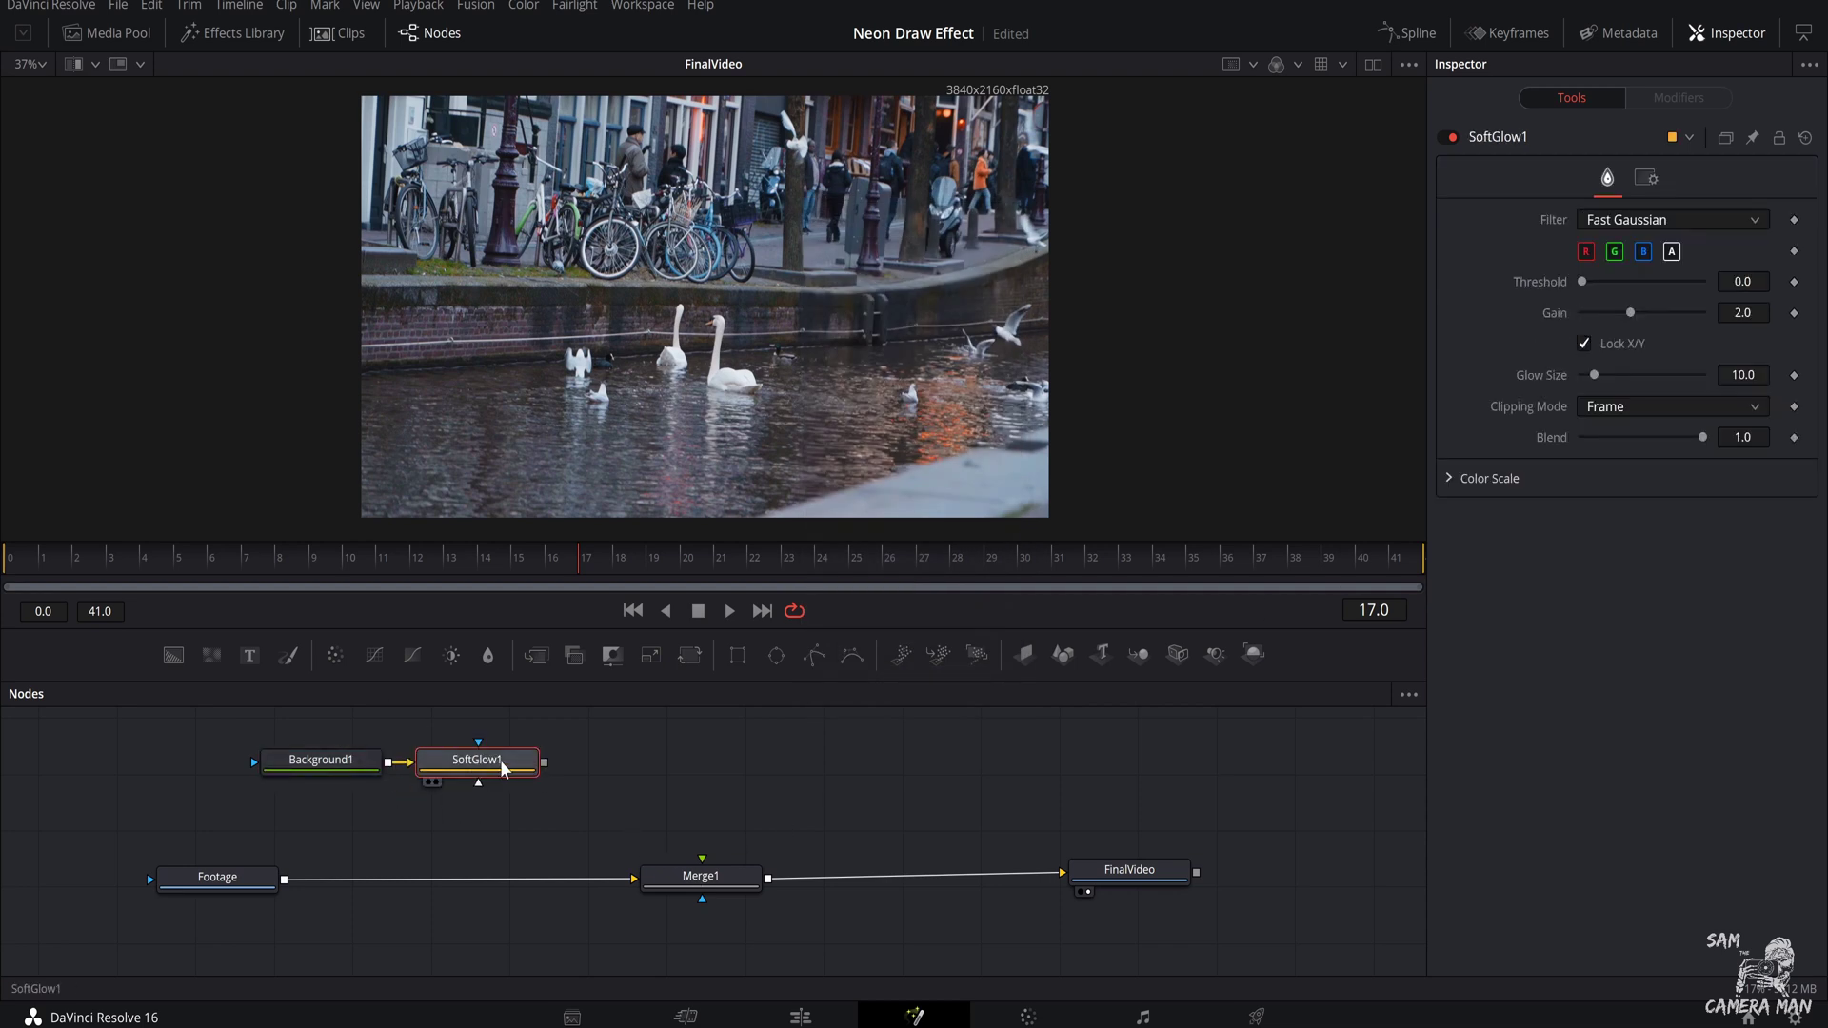
Step: Add a Paint node after SoftGlow1 and feed Paint1 into Merge1's foreground input
key("shift+space")
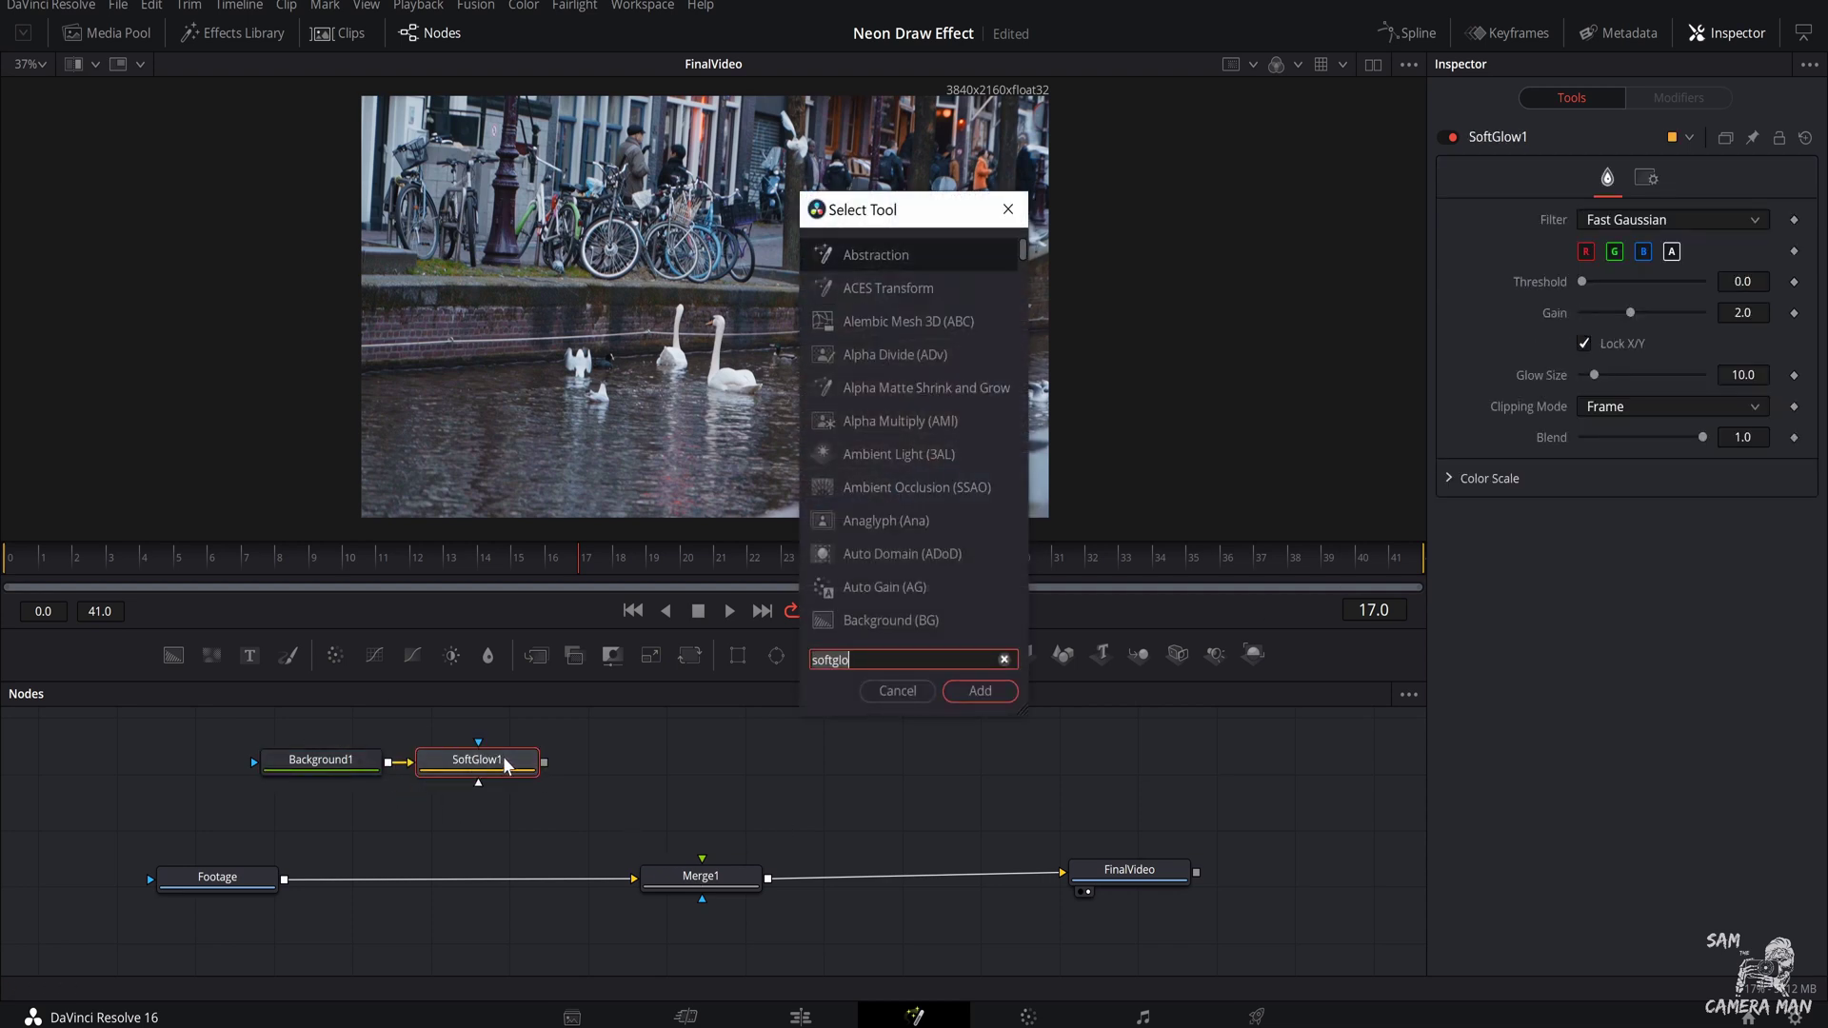
type("paint")
key("Return")
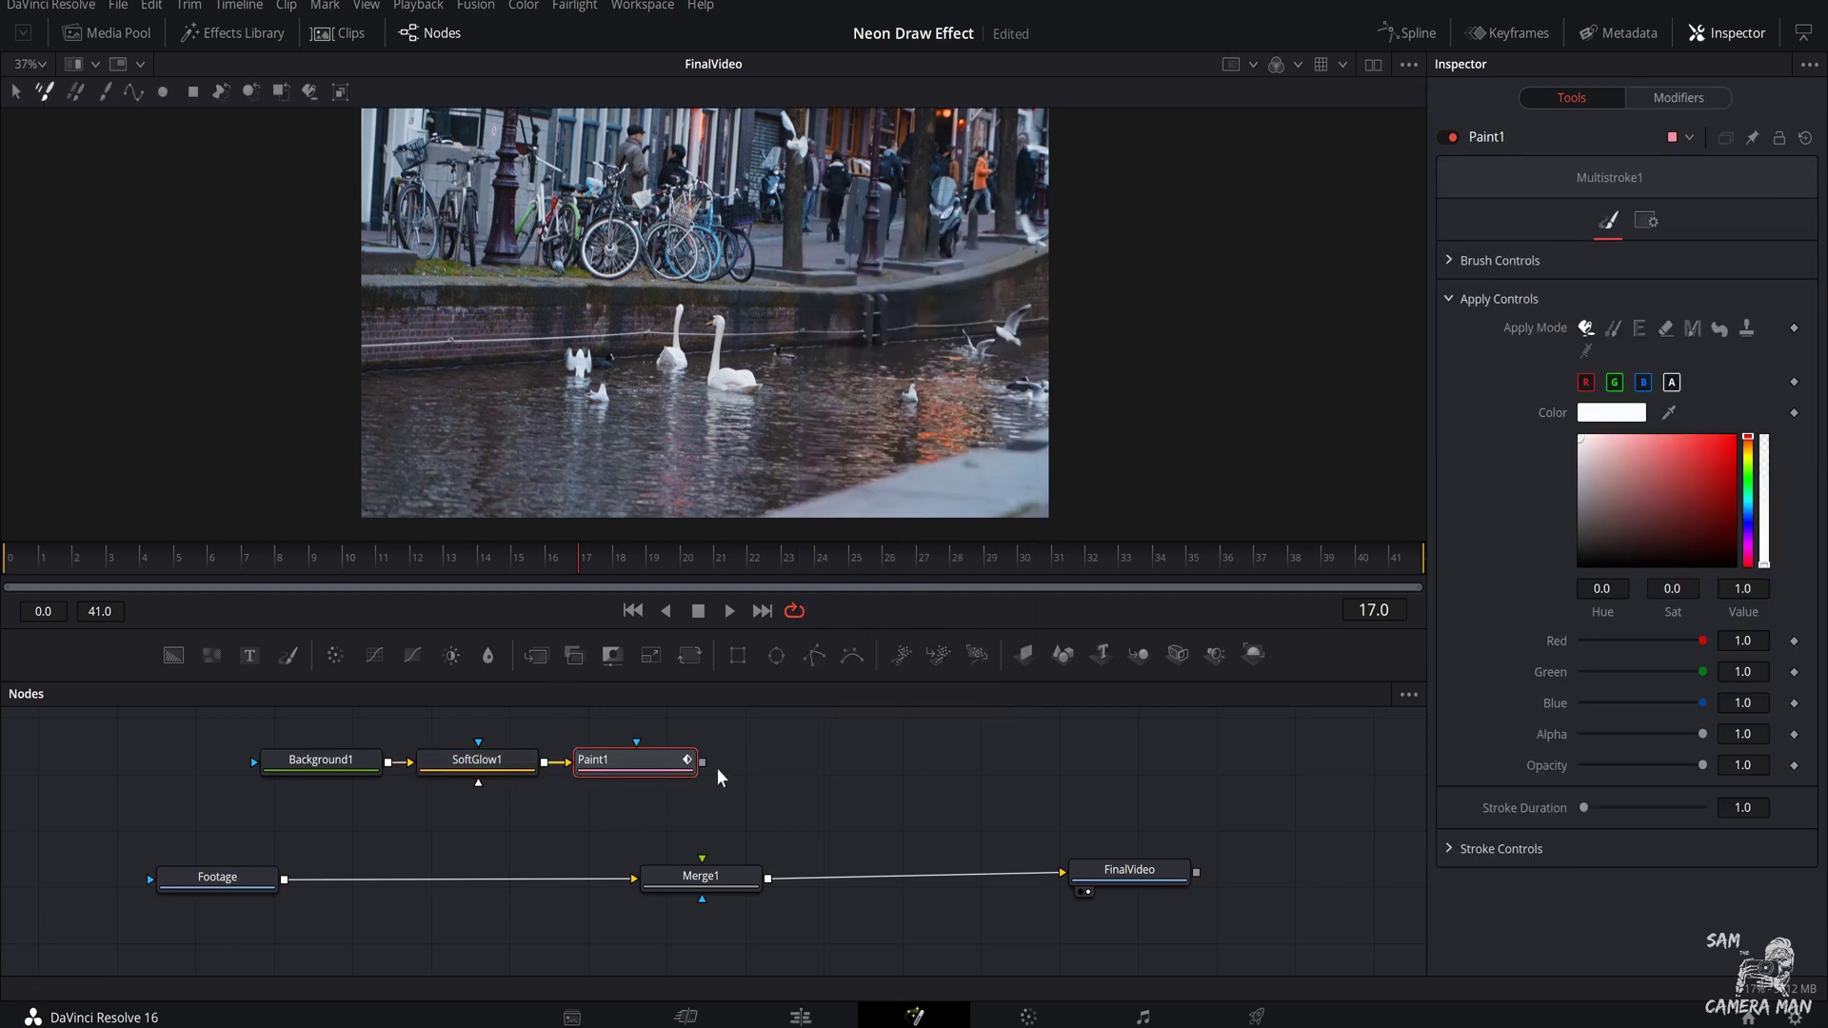
left_click_drag(703, 763, 704, 869)
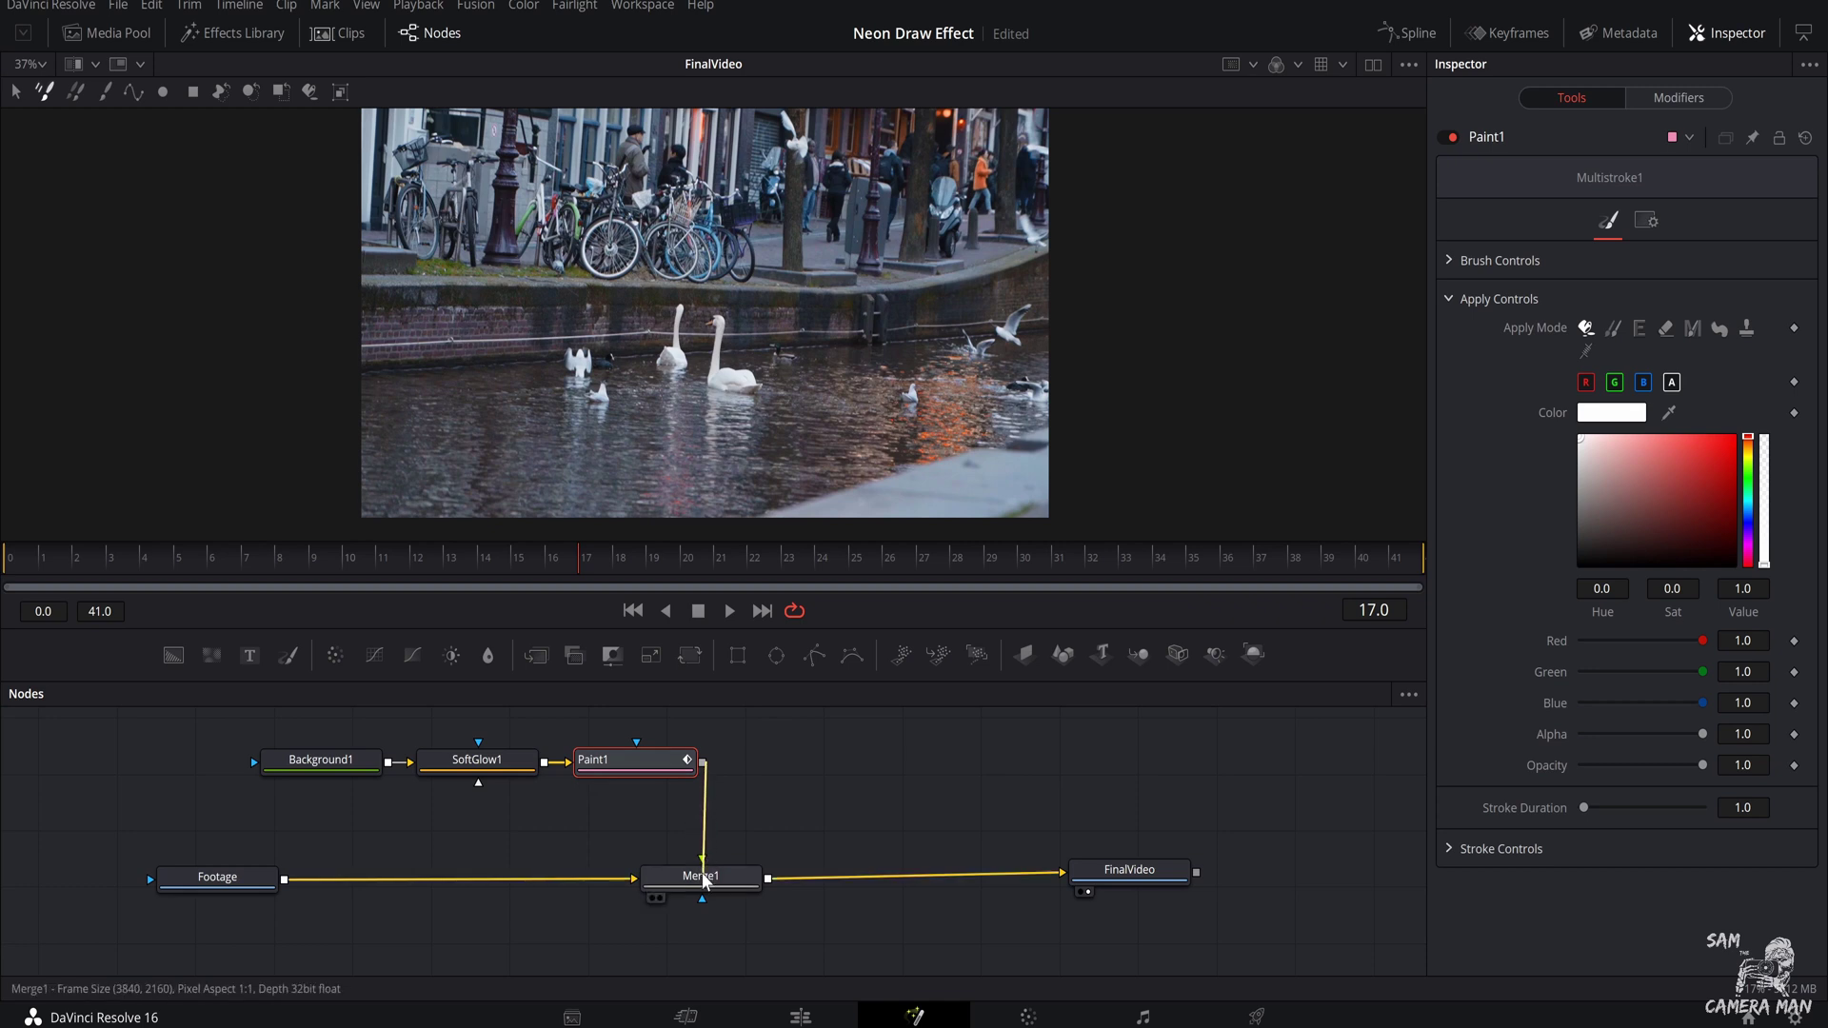
mouse_move(705, 880)
left_mouse_down()
mouse_move(633, 755)
mouse_move(709, 755)
left_mouse_up()
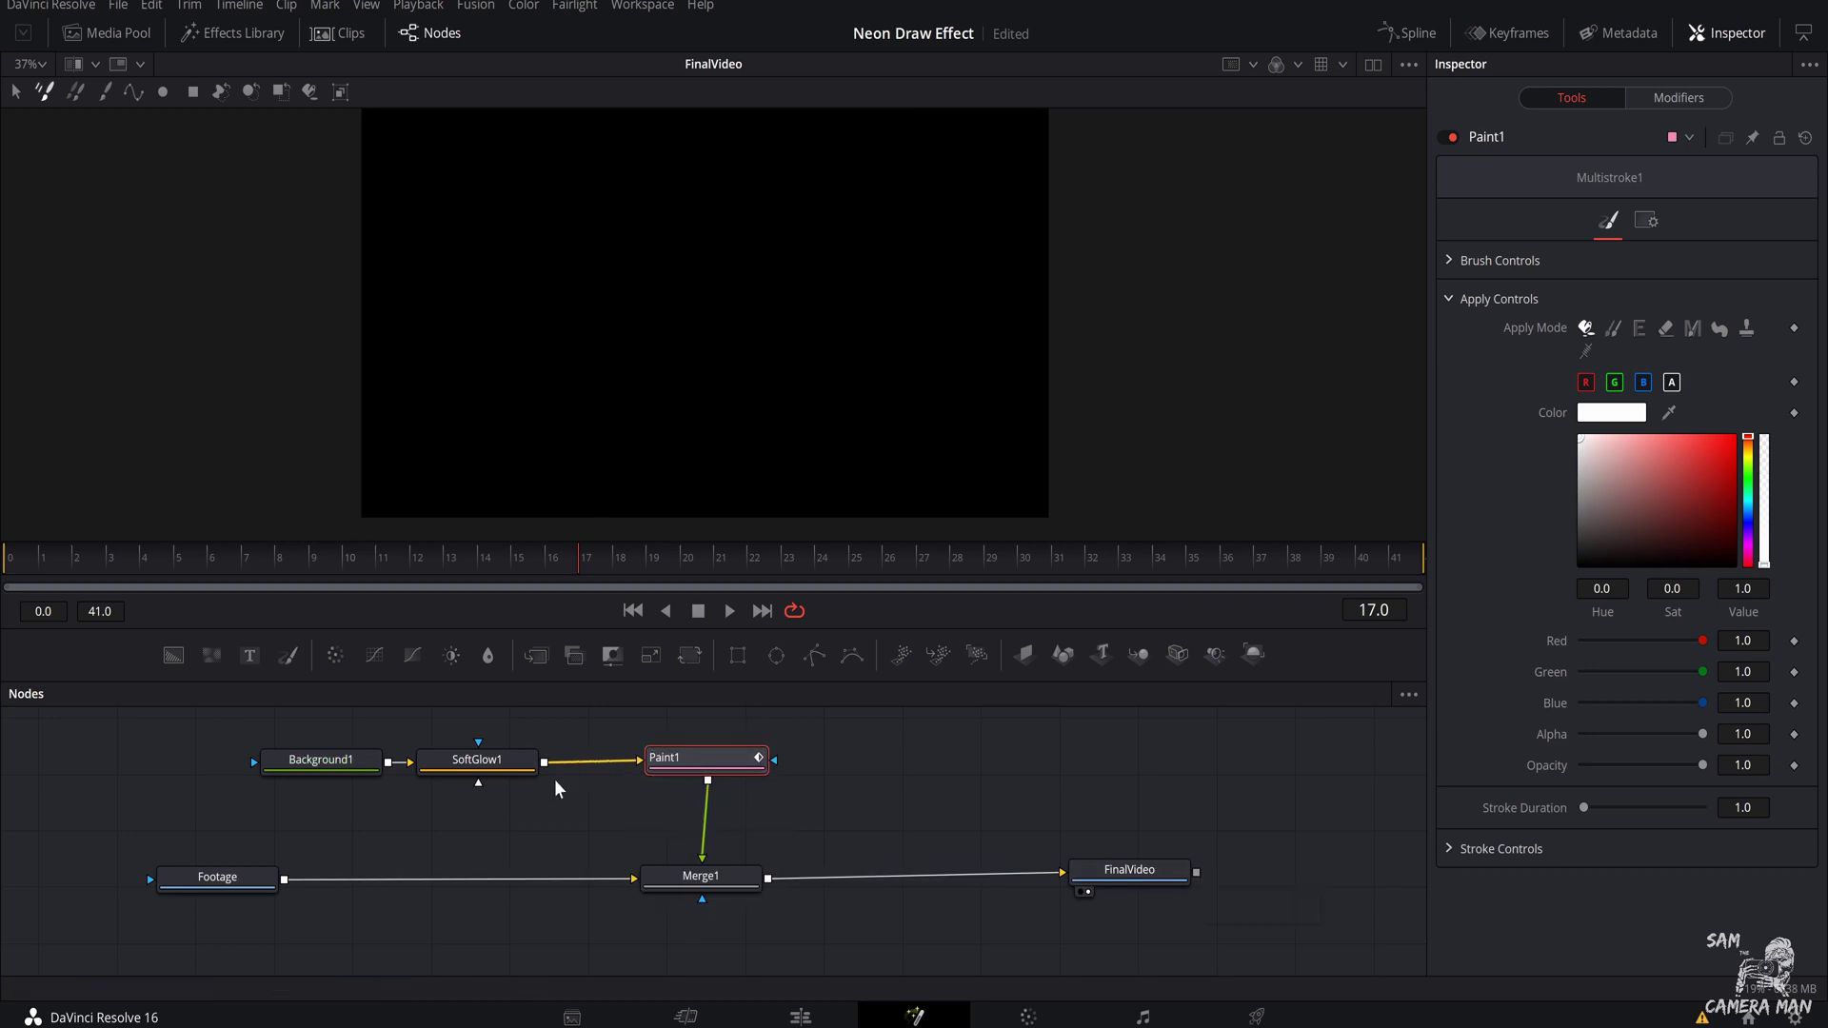
Step: Set Background1's Alpha to 0 and shift SoftGlow1 and Background1 in the graph
left_click(339, 769)
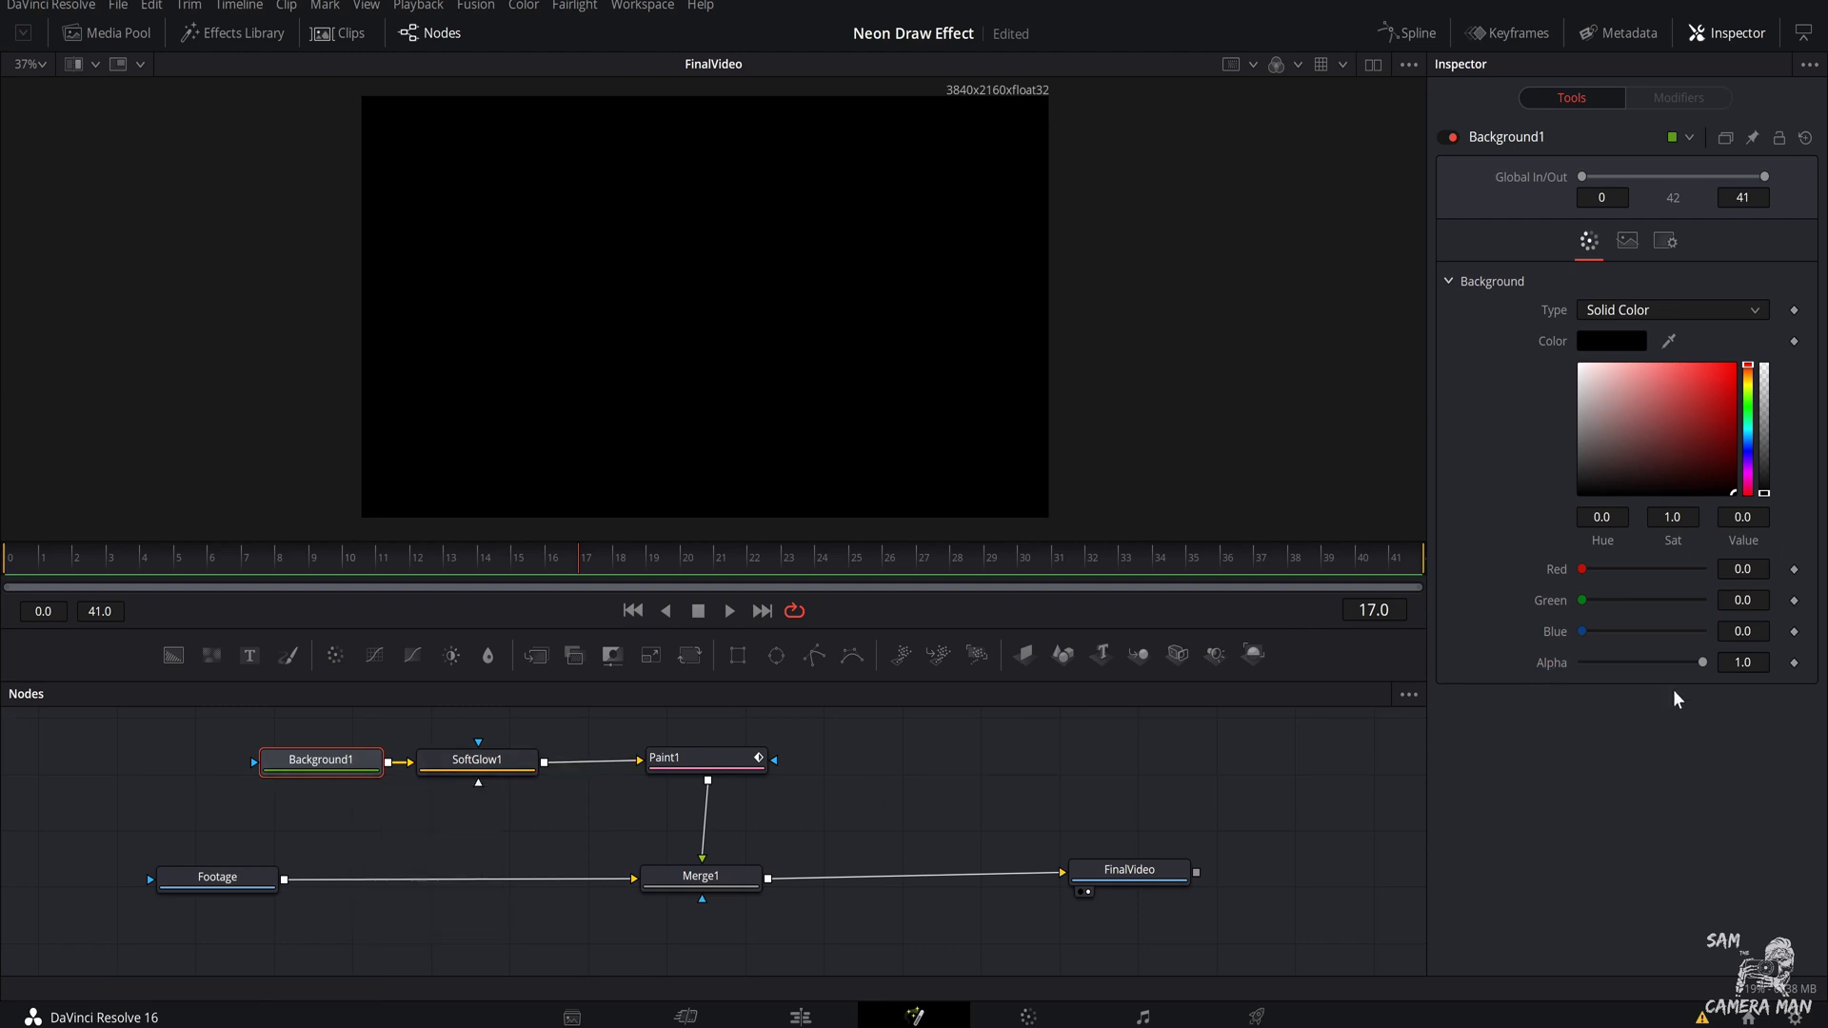
left_click_drag(1706, 661, 1485, 681)
left_click_drag(477, 759, 510, 759)
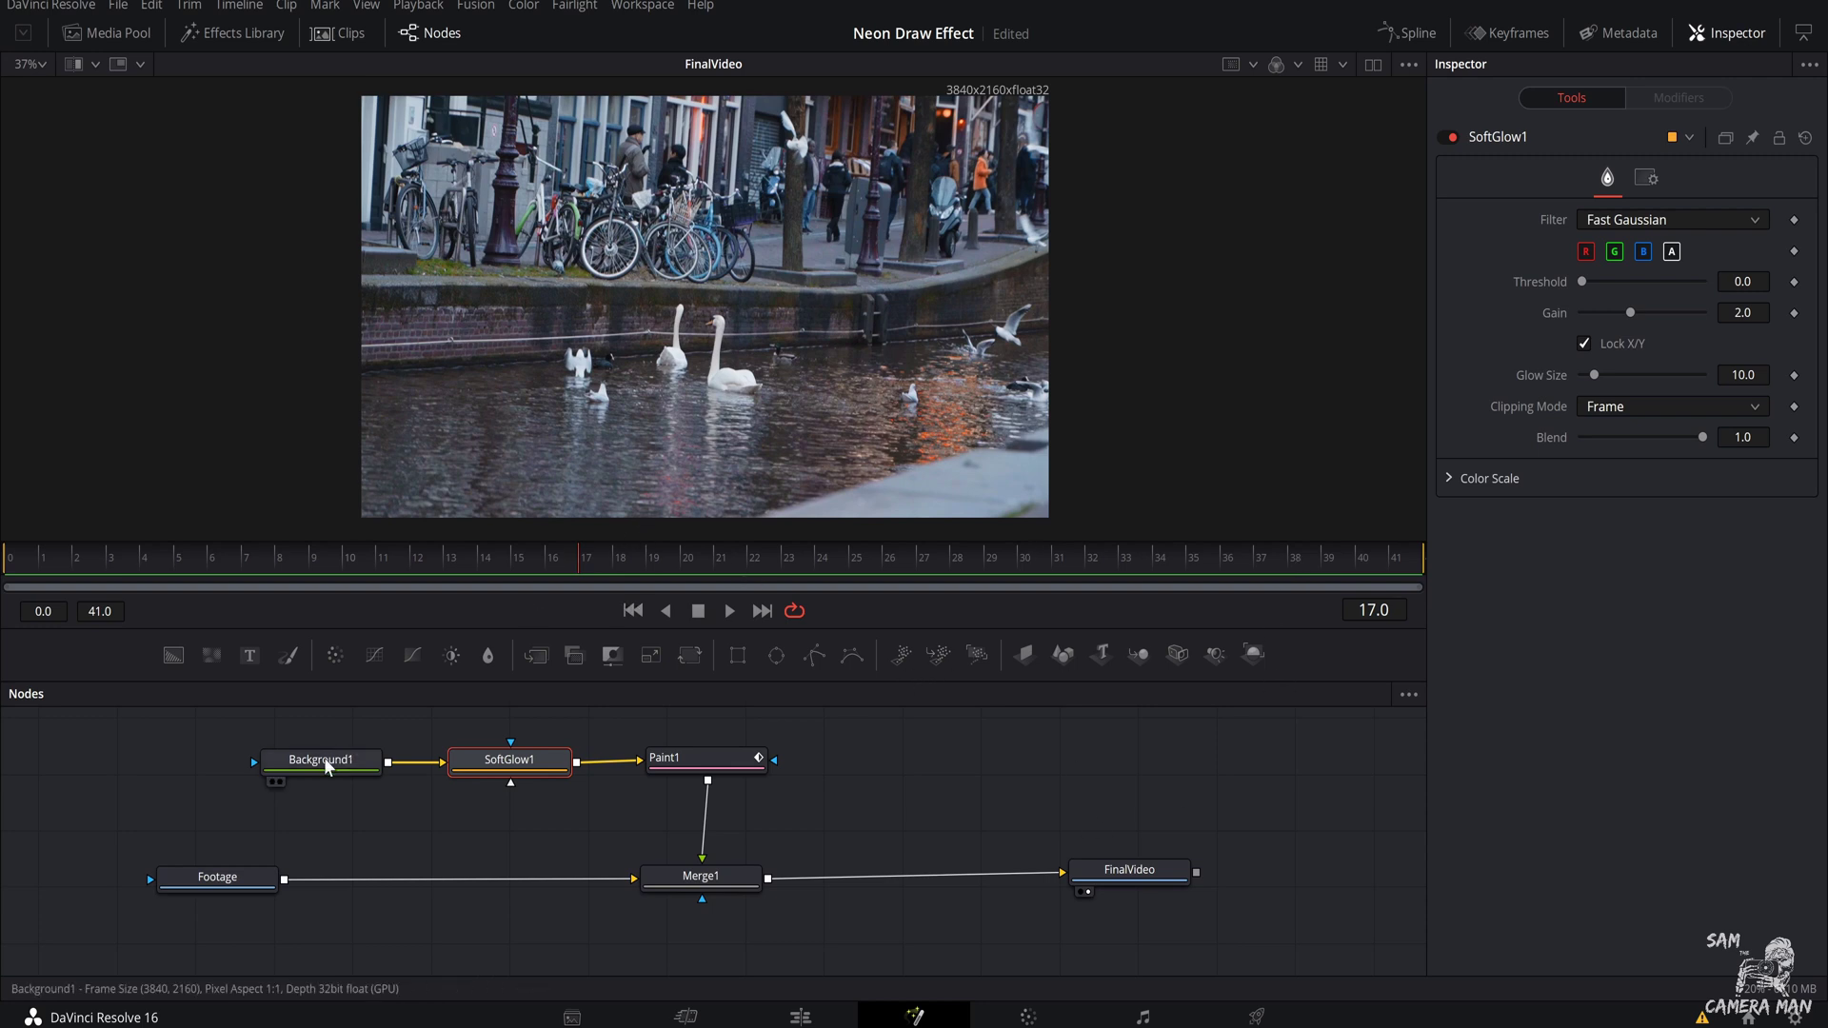
left_click_drag(326, 767, 244, 772)
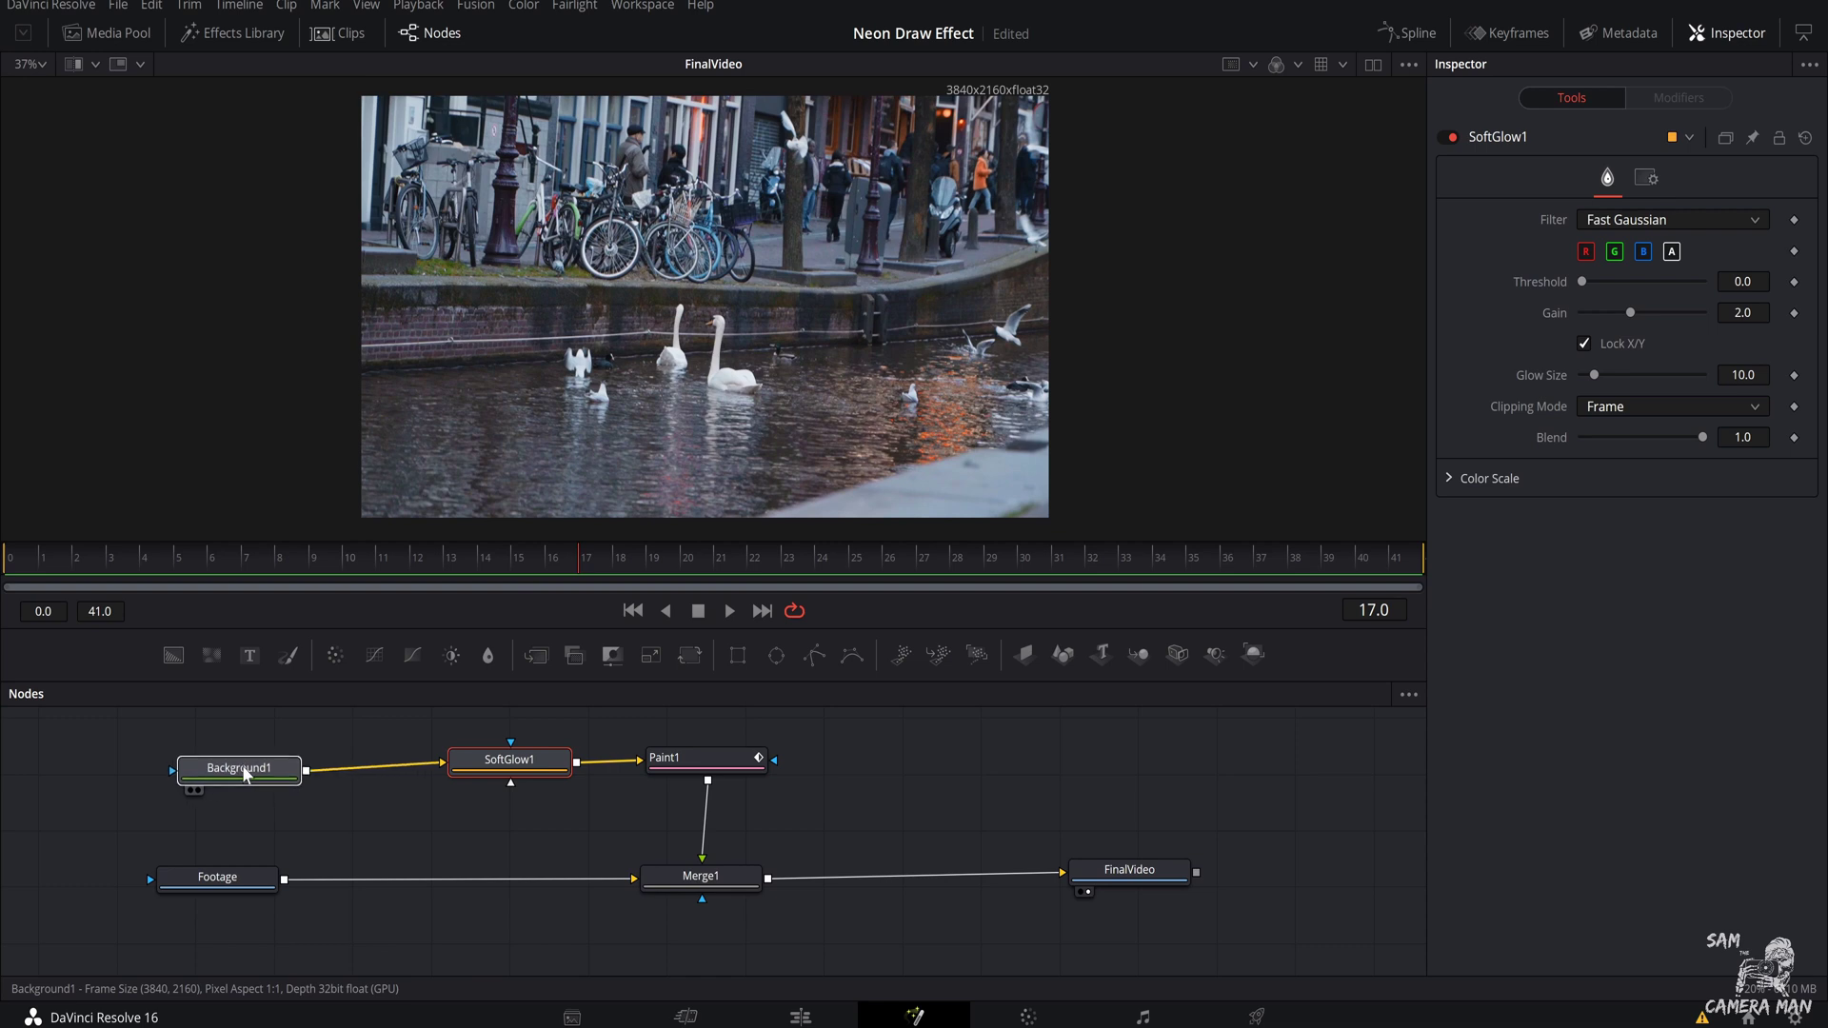
Step: Jump to frame 0 and zoom into the viewer
left_click(12, 562)
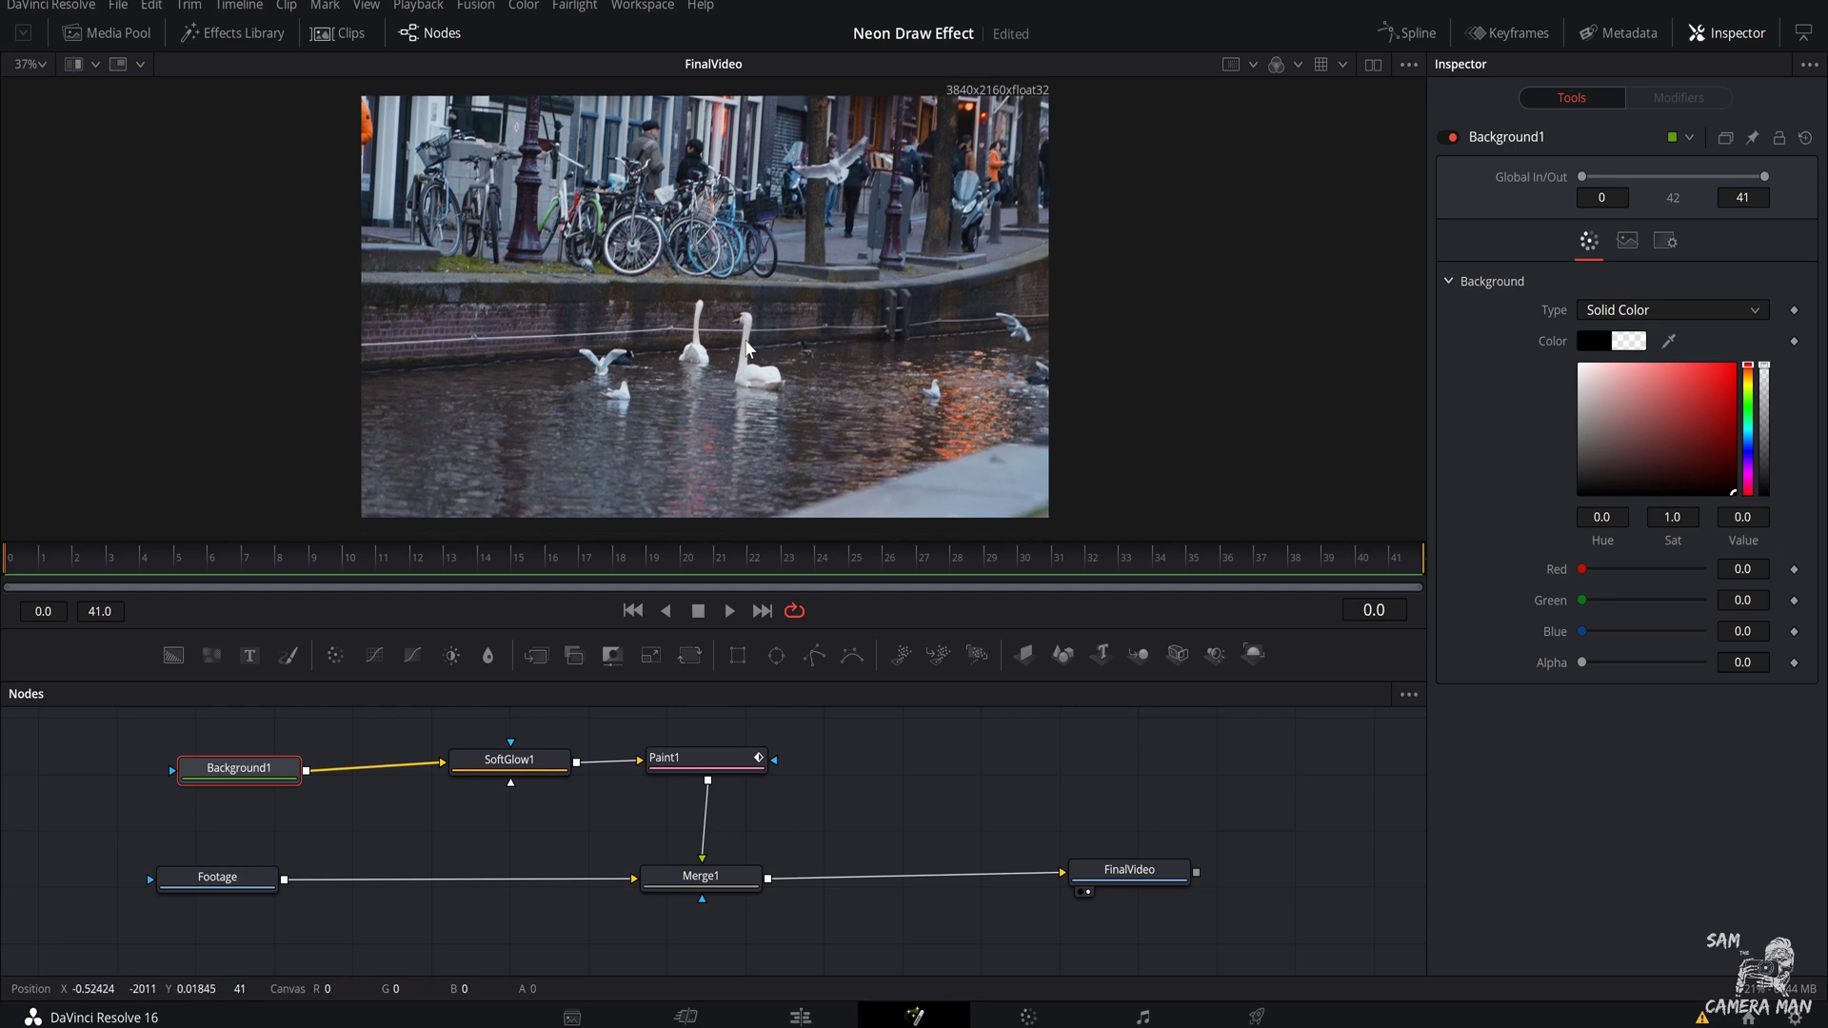
scroll(747, 348, "up", 5)
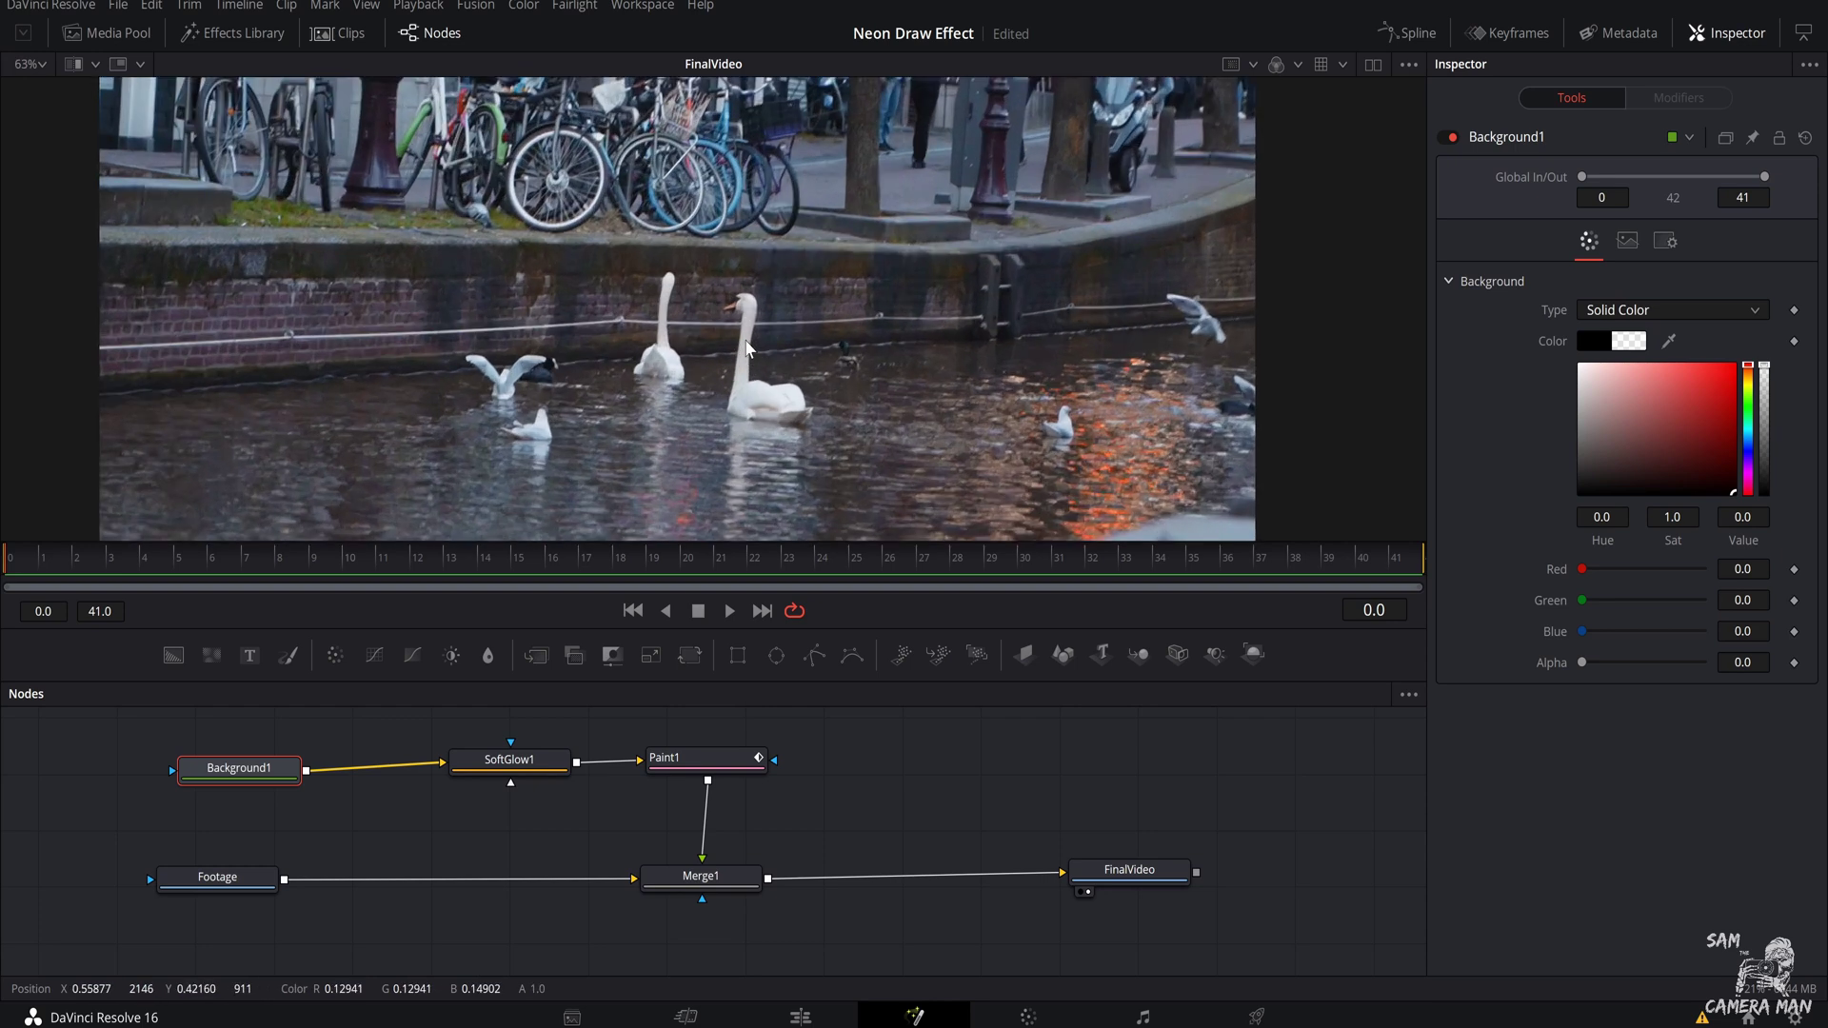
scroll(747, 347, "up", 2)
scroll(748, 347, "up", 4)
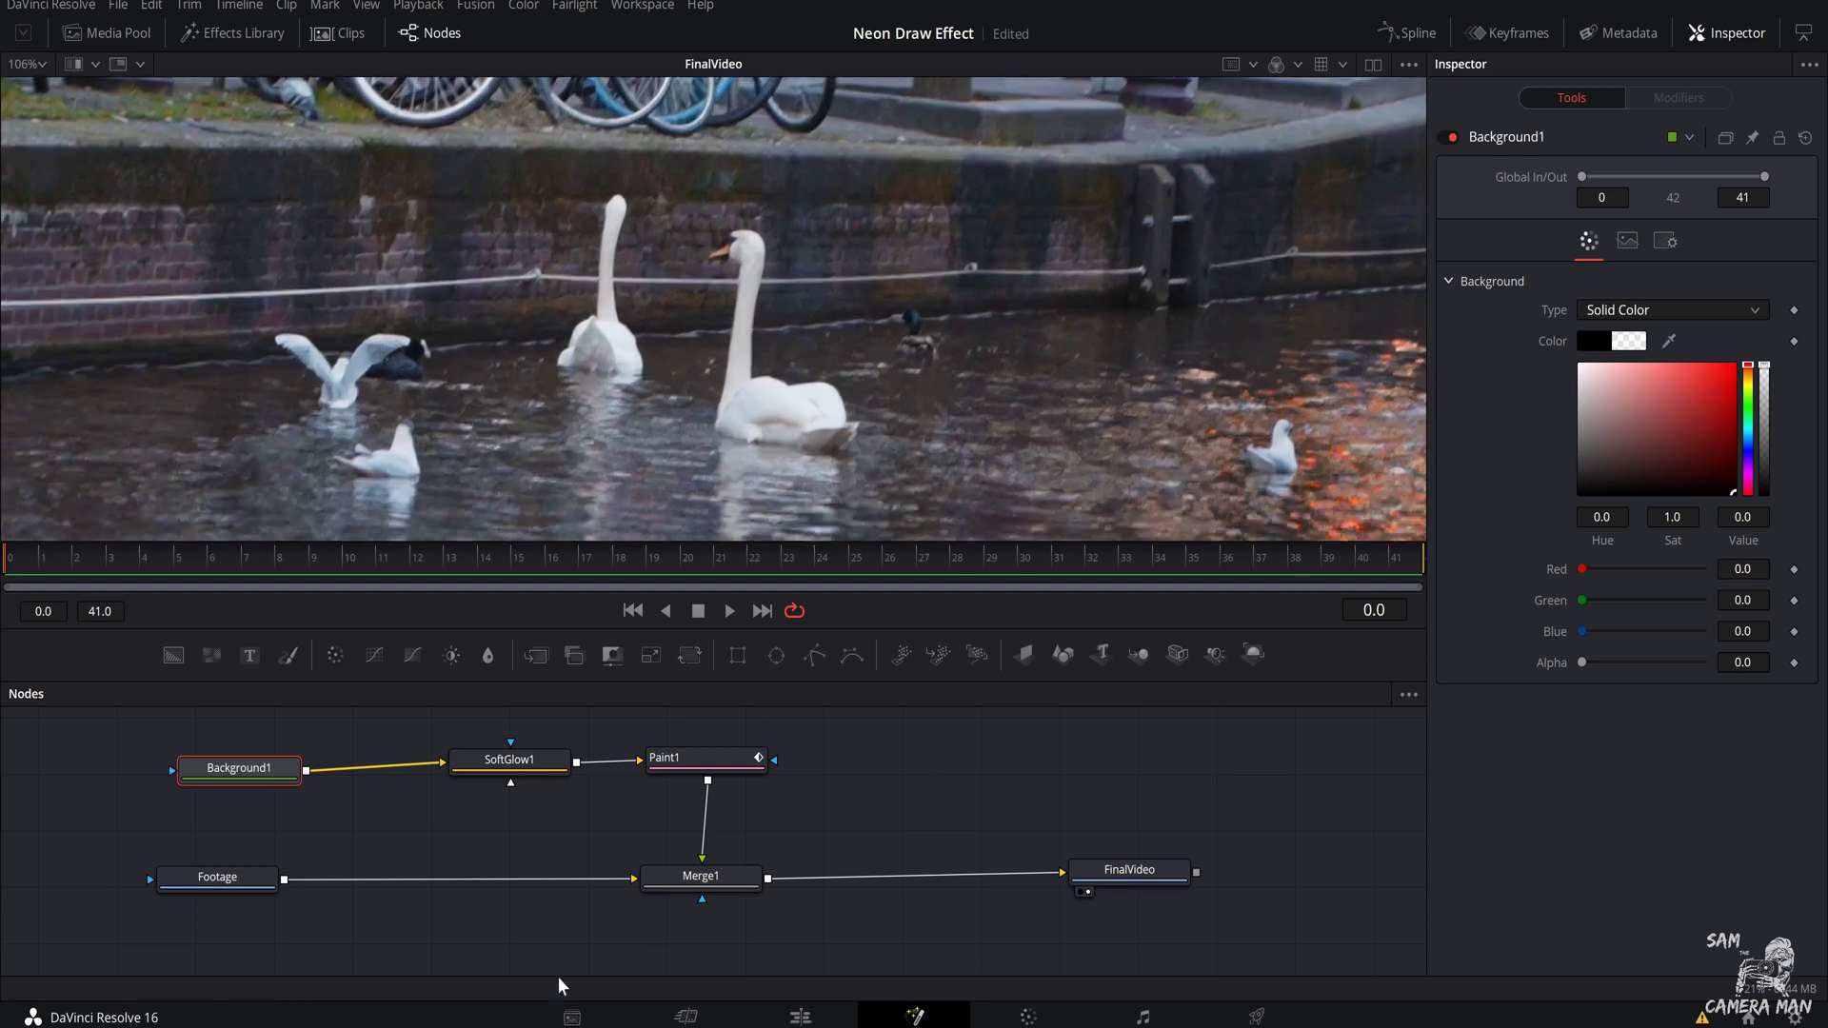
Step: Set SoftGlow1's Glow Size to about 17.3
left_click(534, 771)
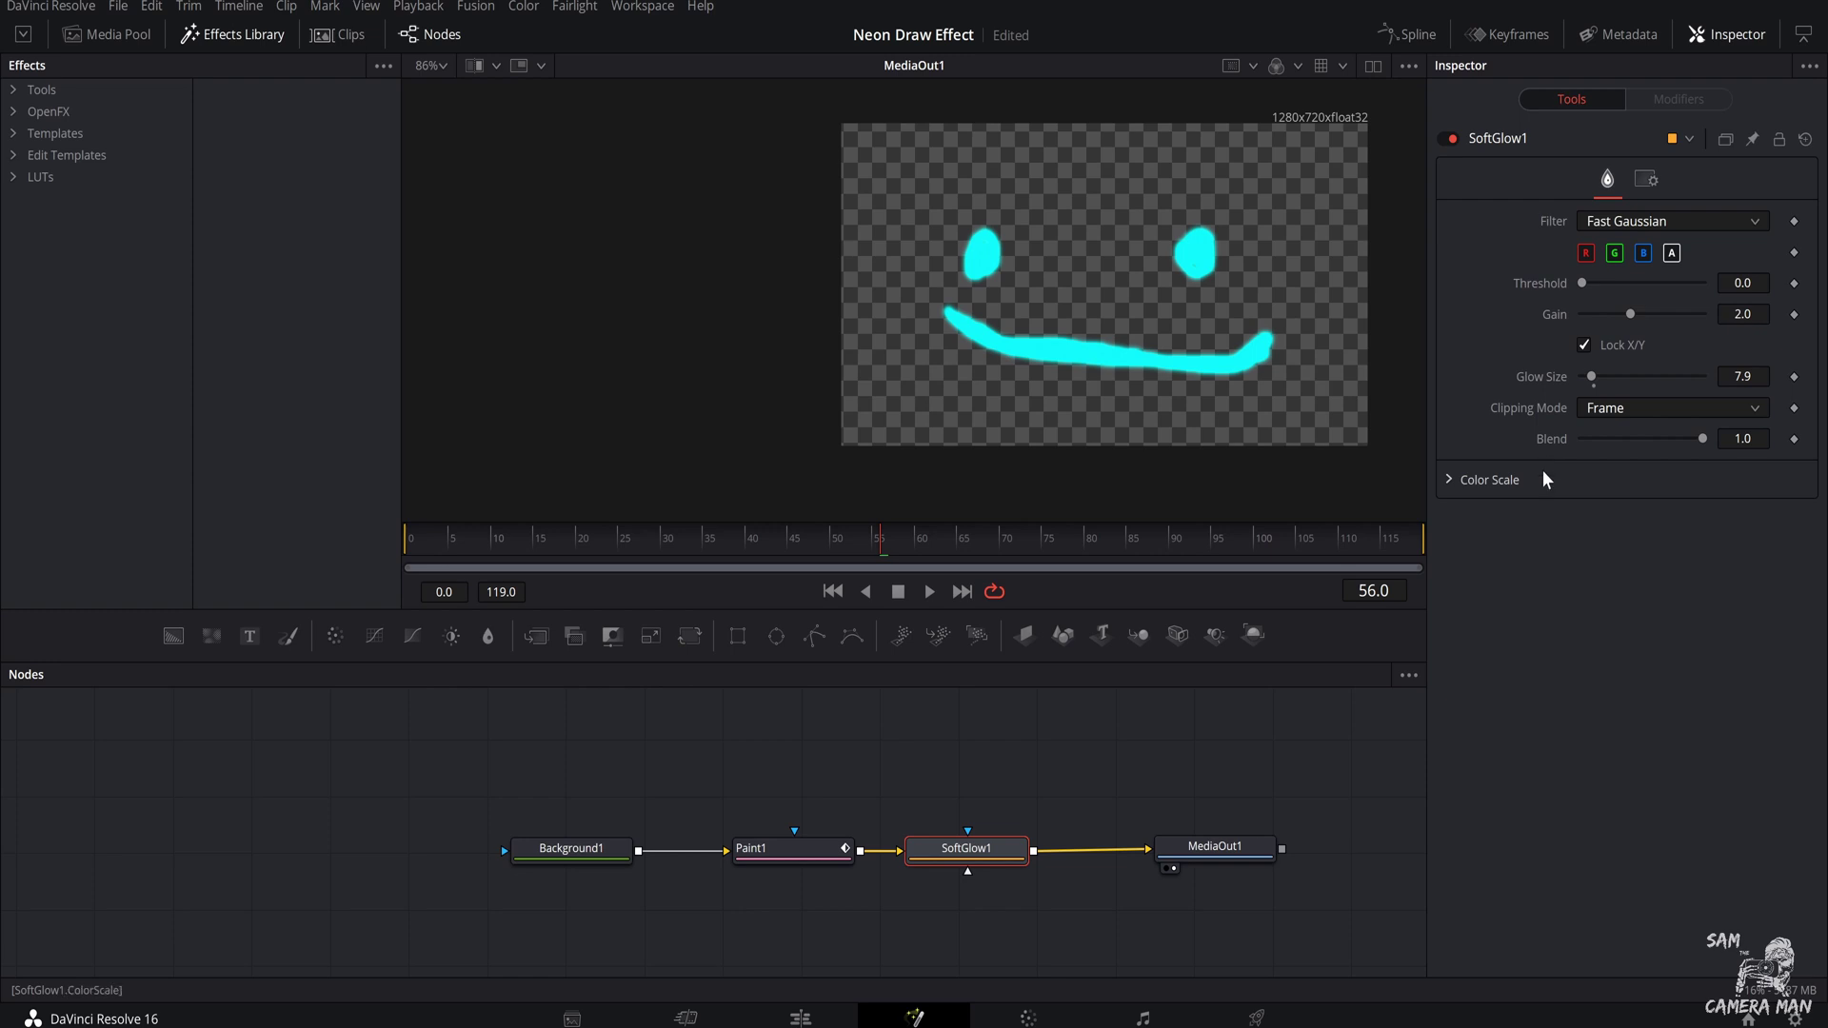
left_click_drag(1592, 377, 1612, 384)
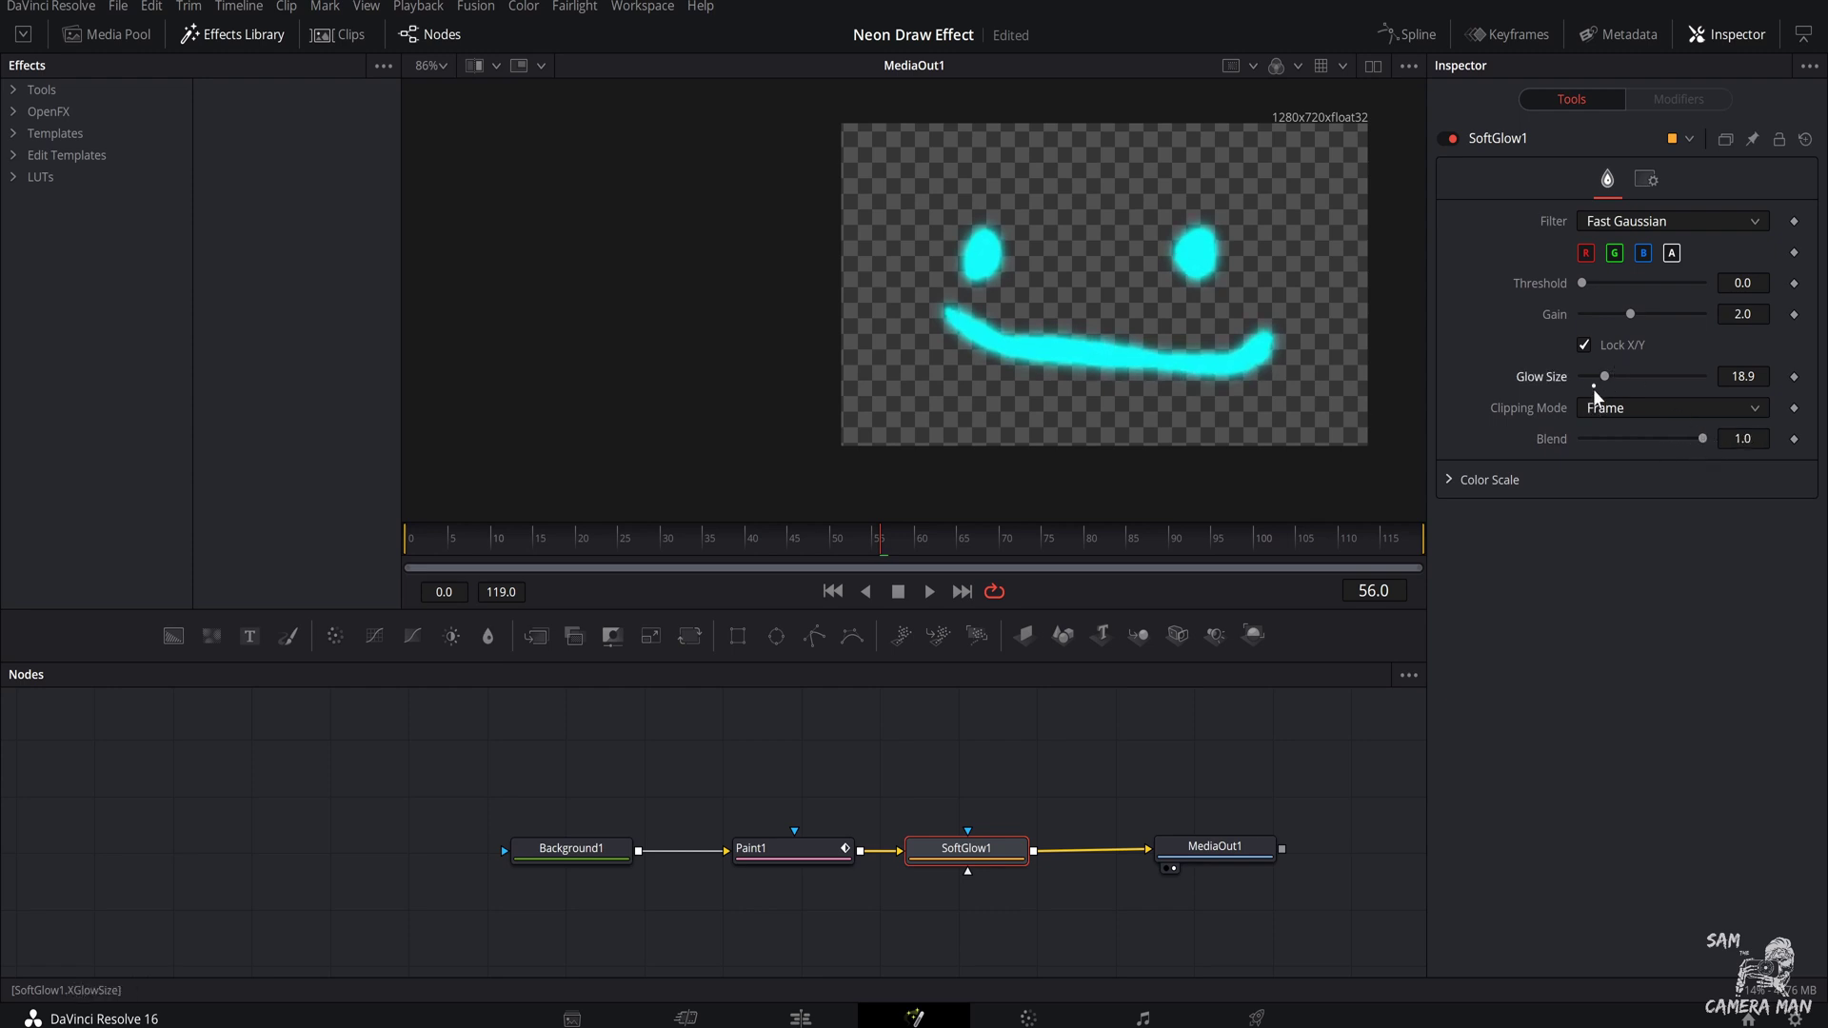
double_click(1600, 381)
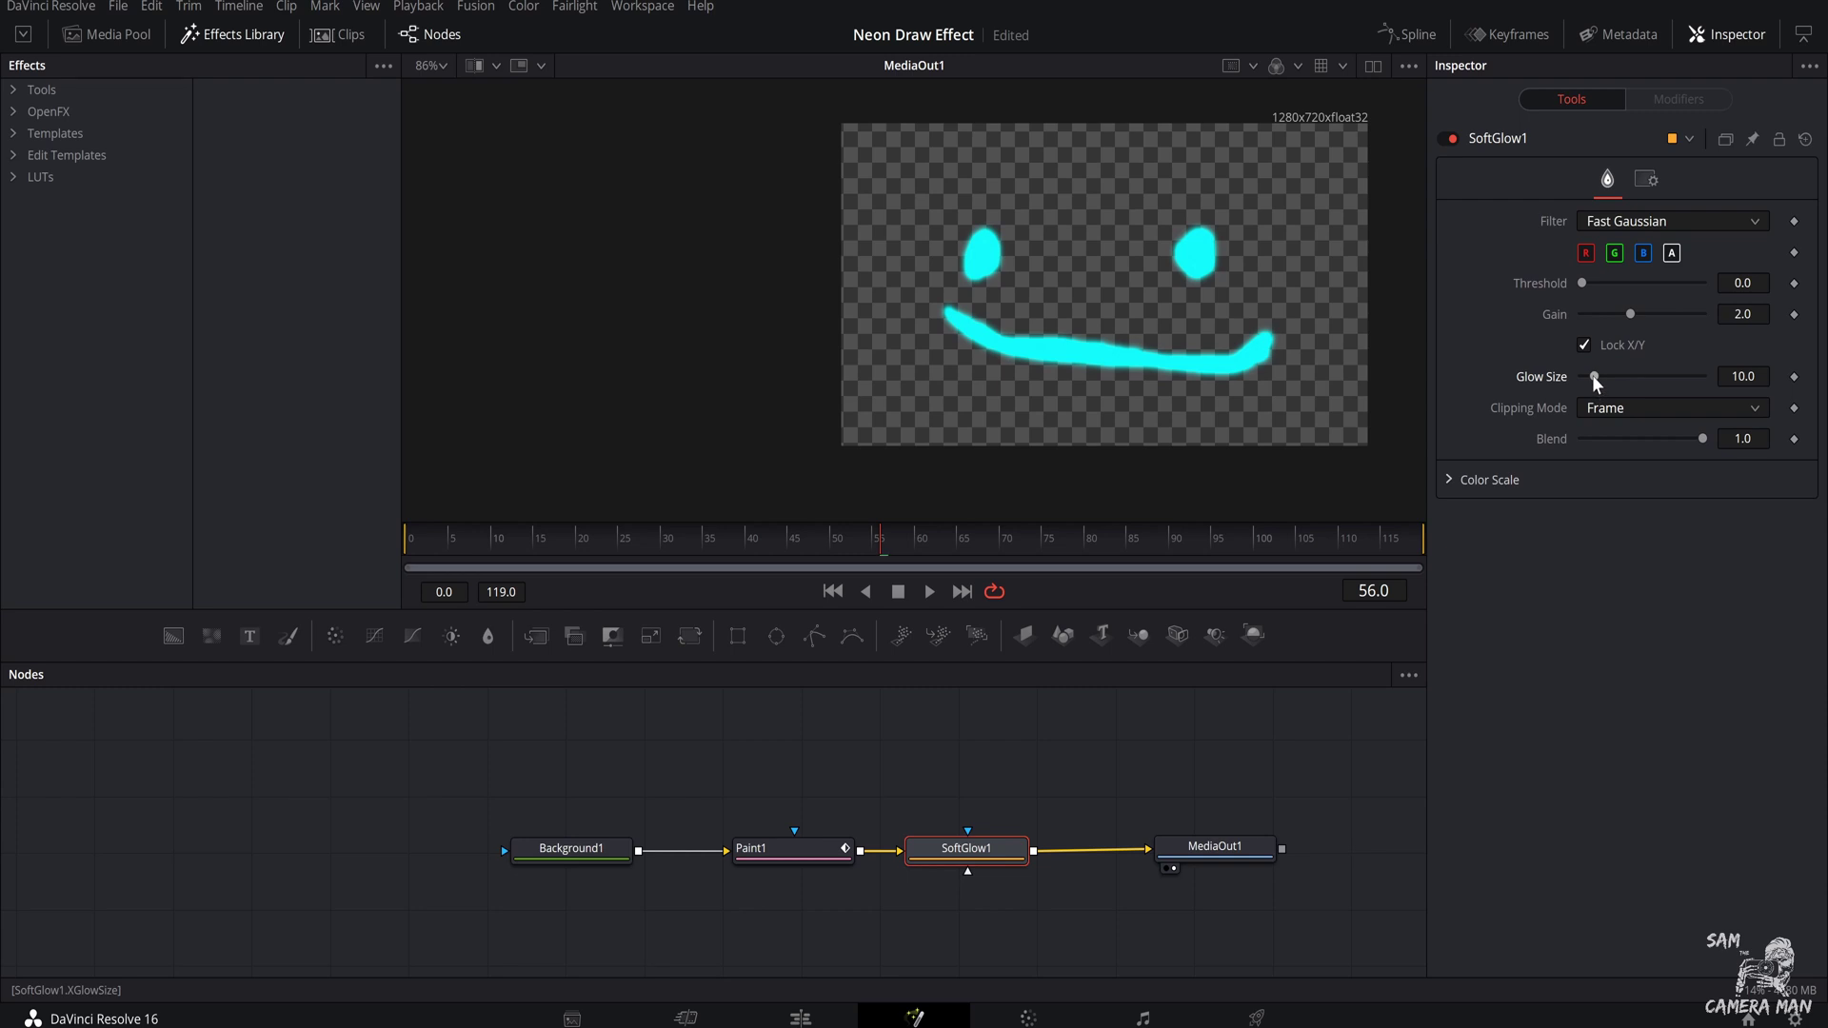
mouse_move(1597, 379)
left_mouse_down()
mouse_move(1746, 365)
mouse_move(1603, 377)
left_mouse_up()
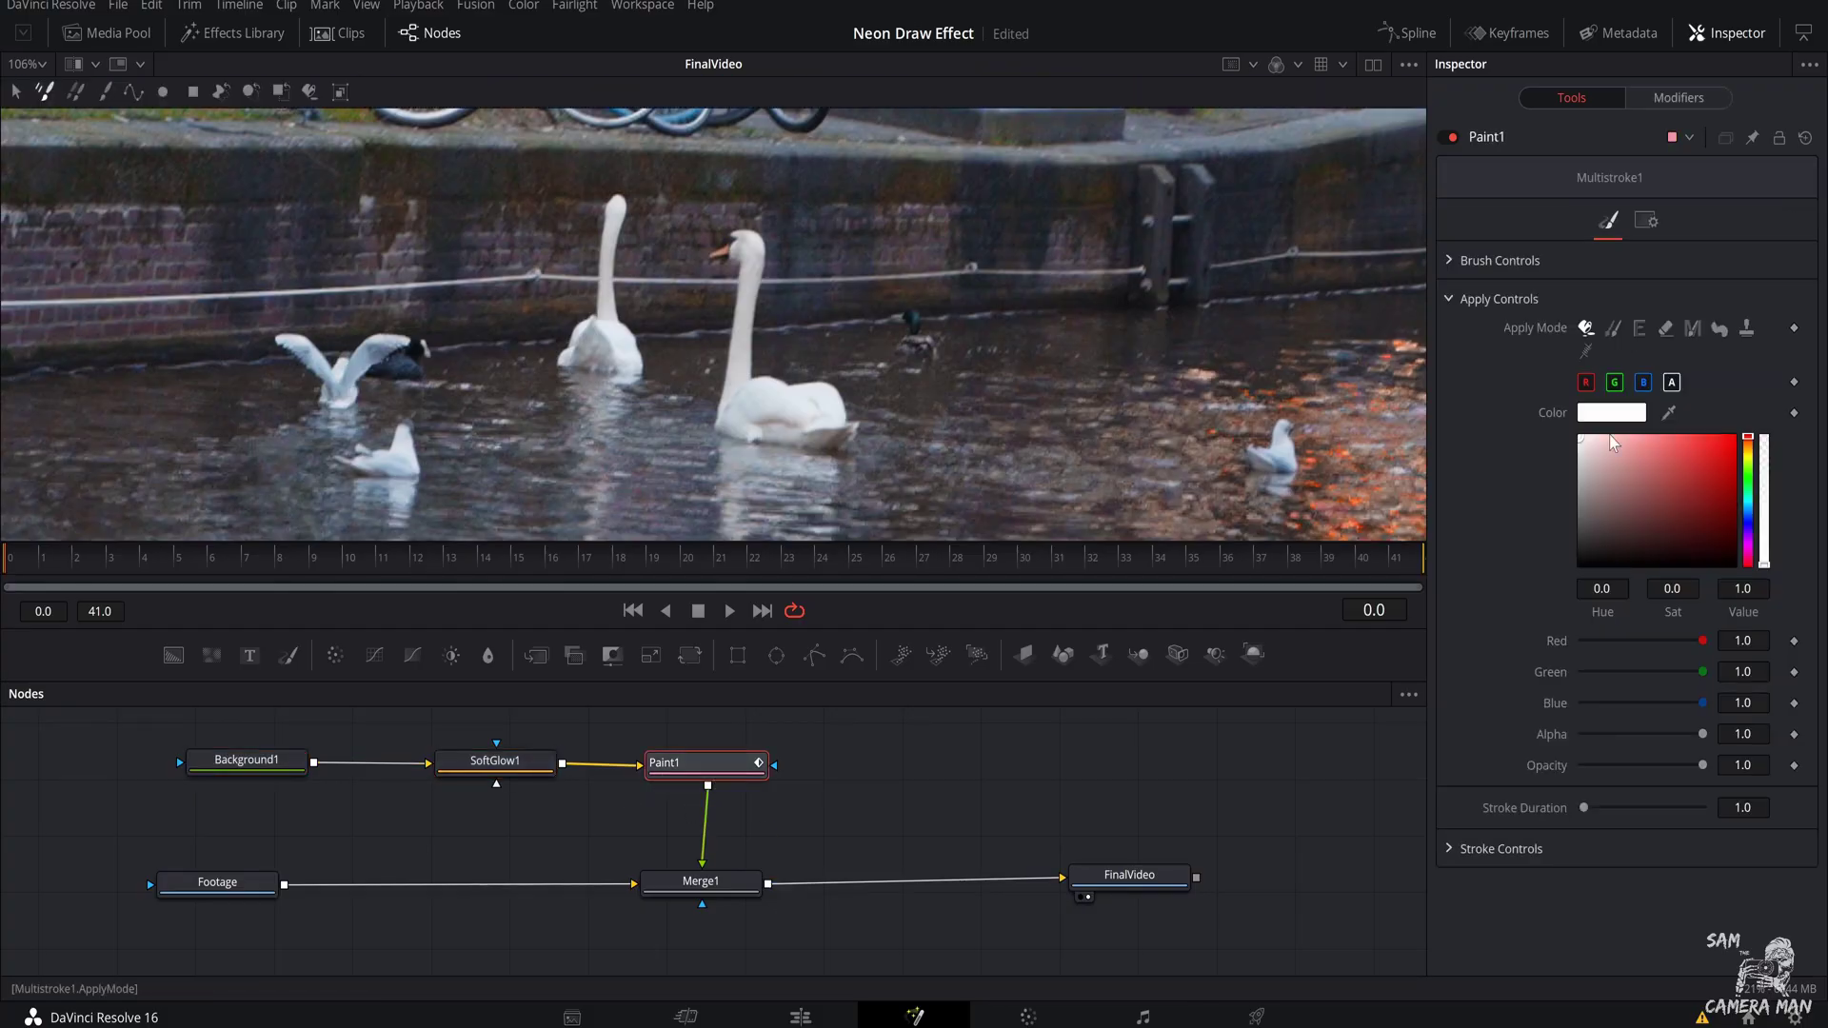
Step: Set the brush Size to 0.0075, then test a red stroke and undo it
left_click(1448, 261)
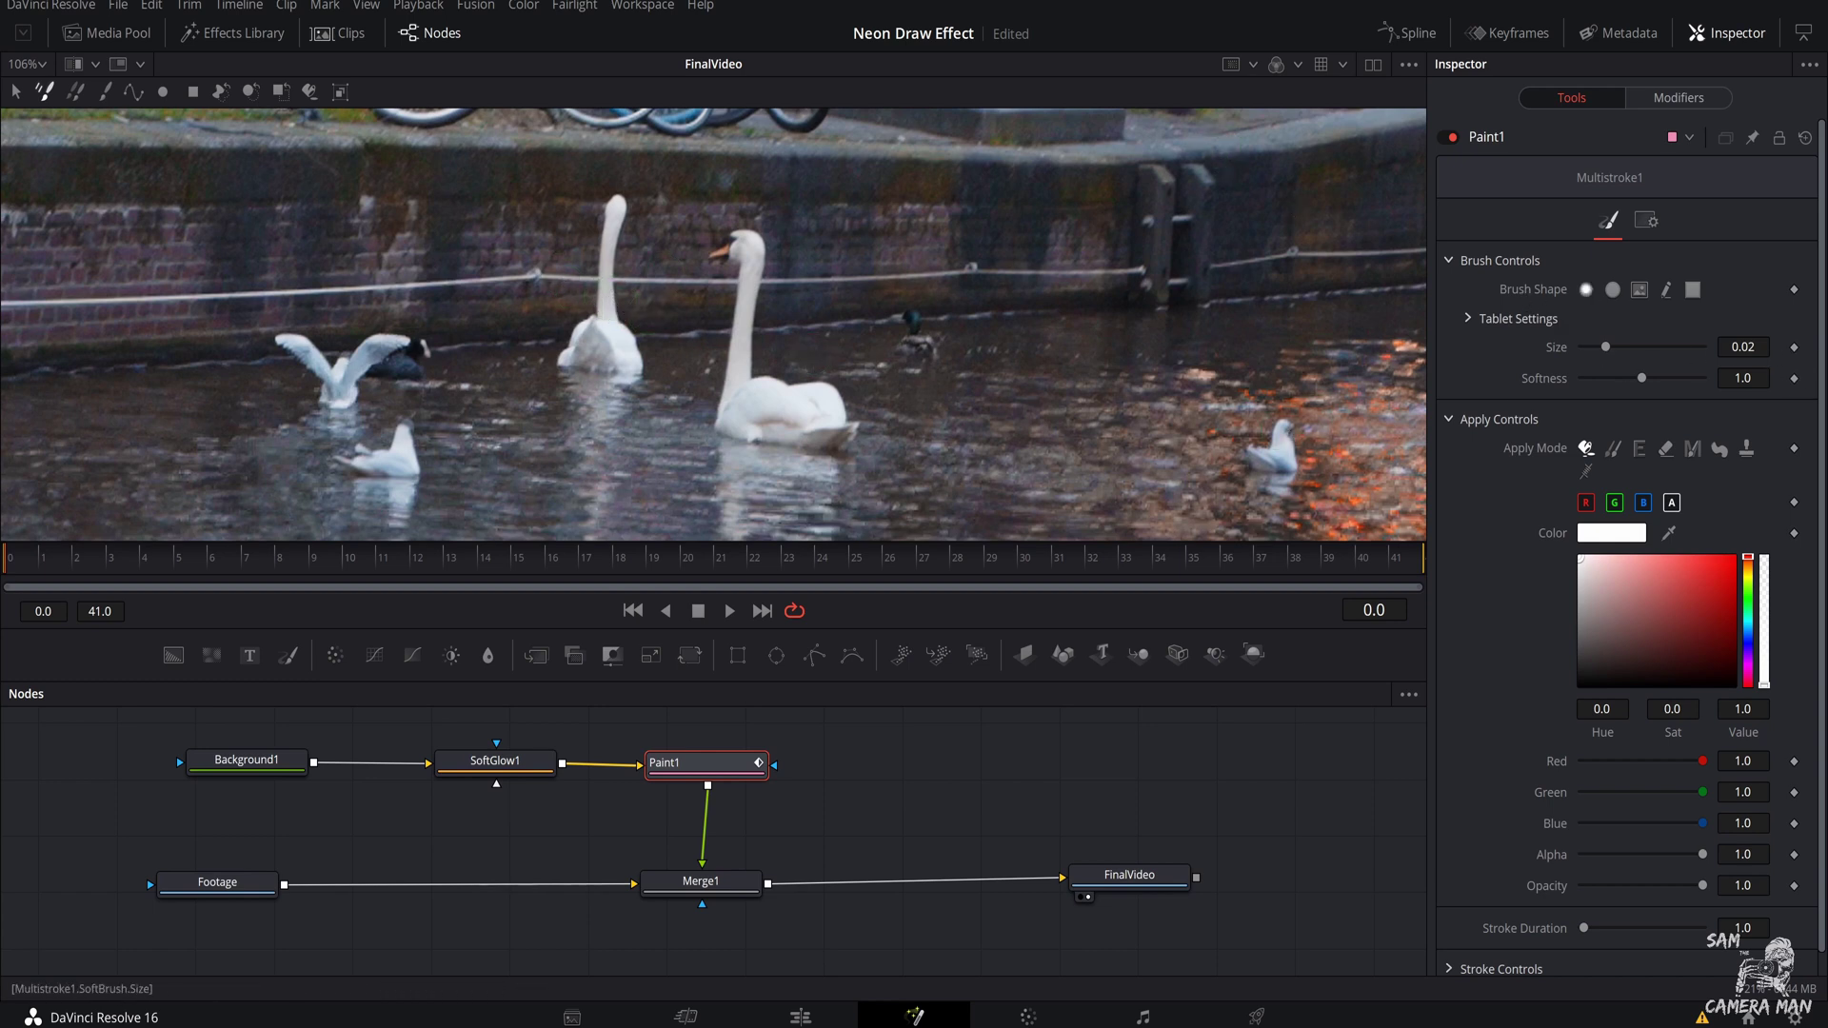
left_click_drag(1605, 347, 1591, 346)
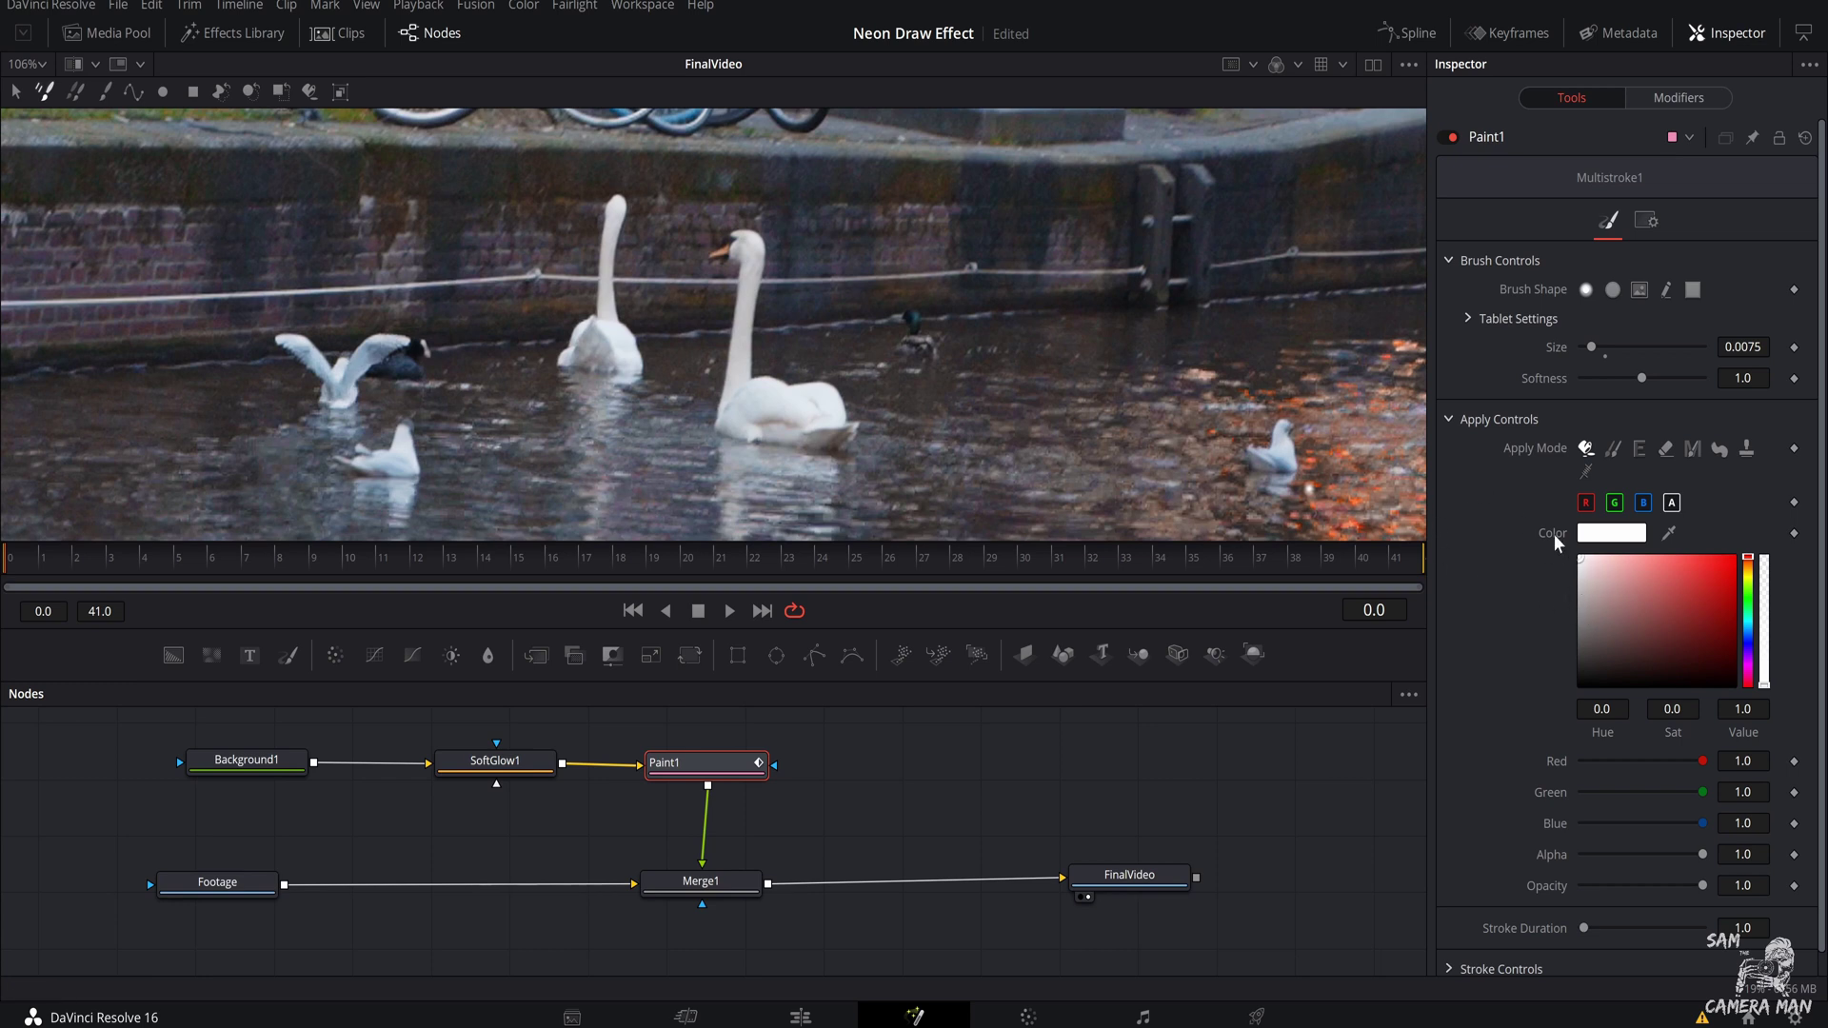
left_click(1700, 594)
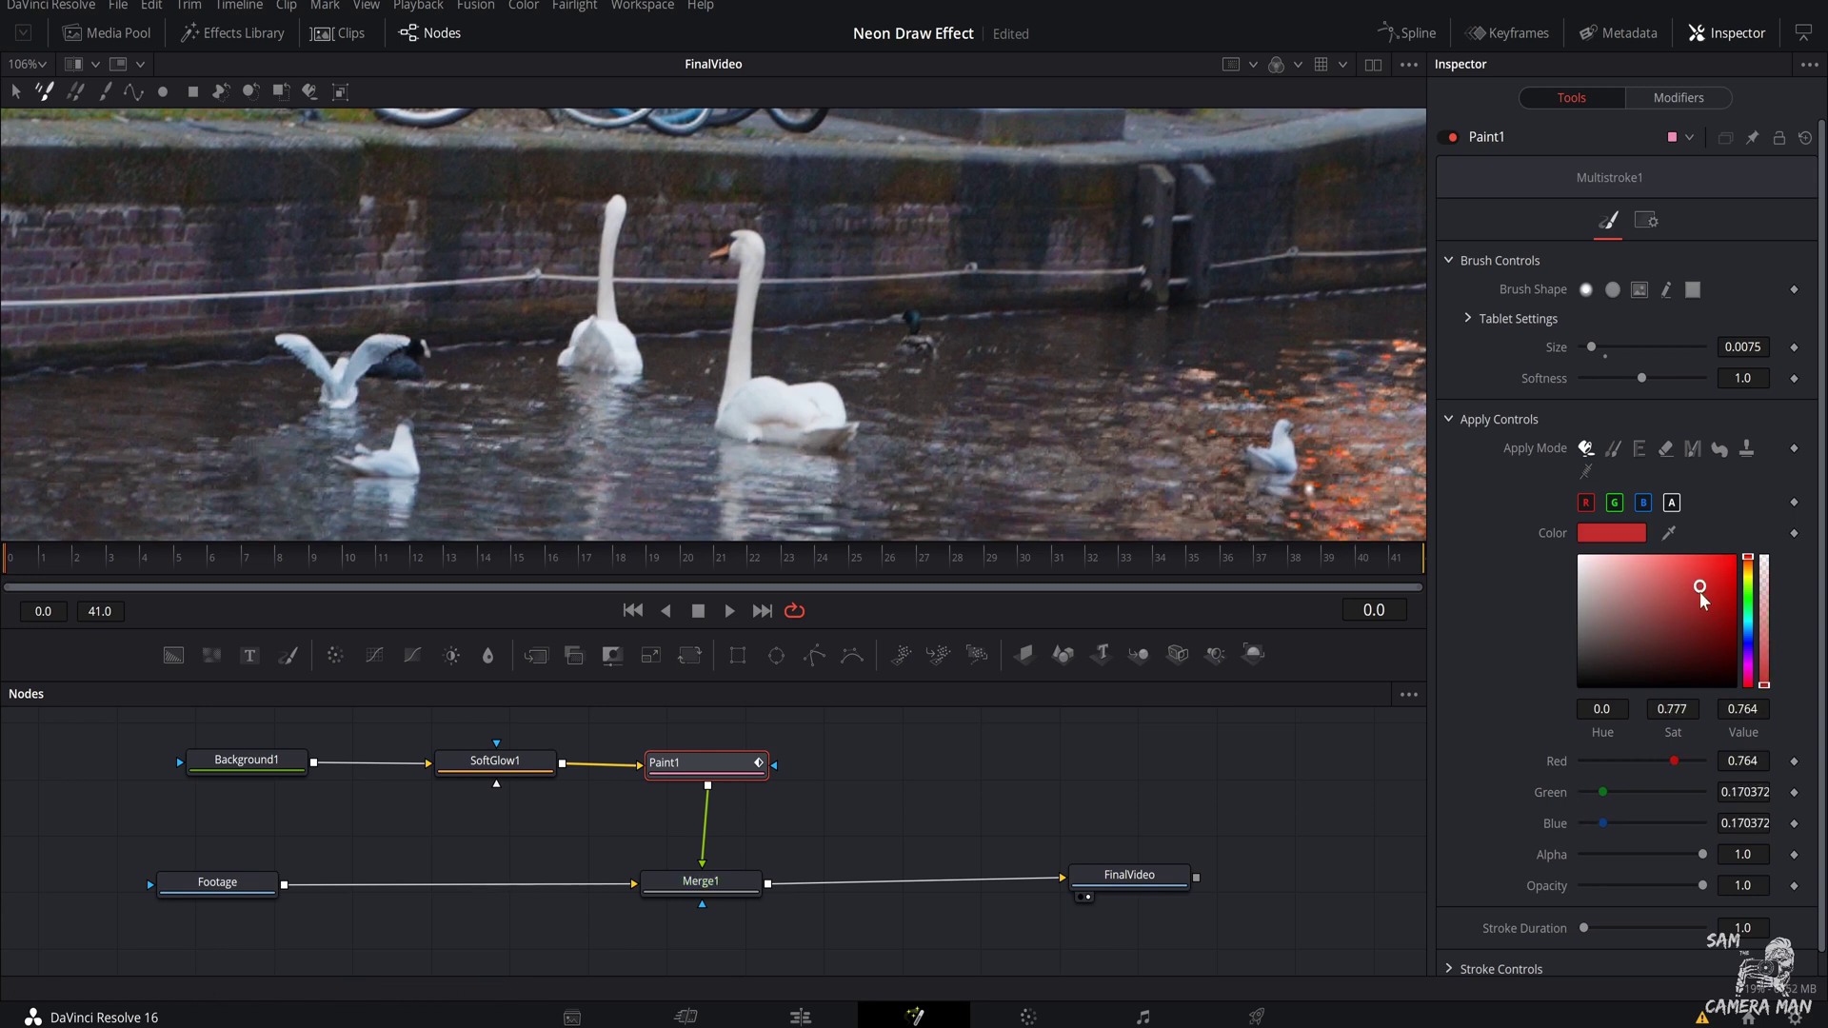
left_click_drag(1701, 594, 1732, 558)
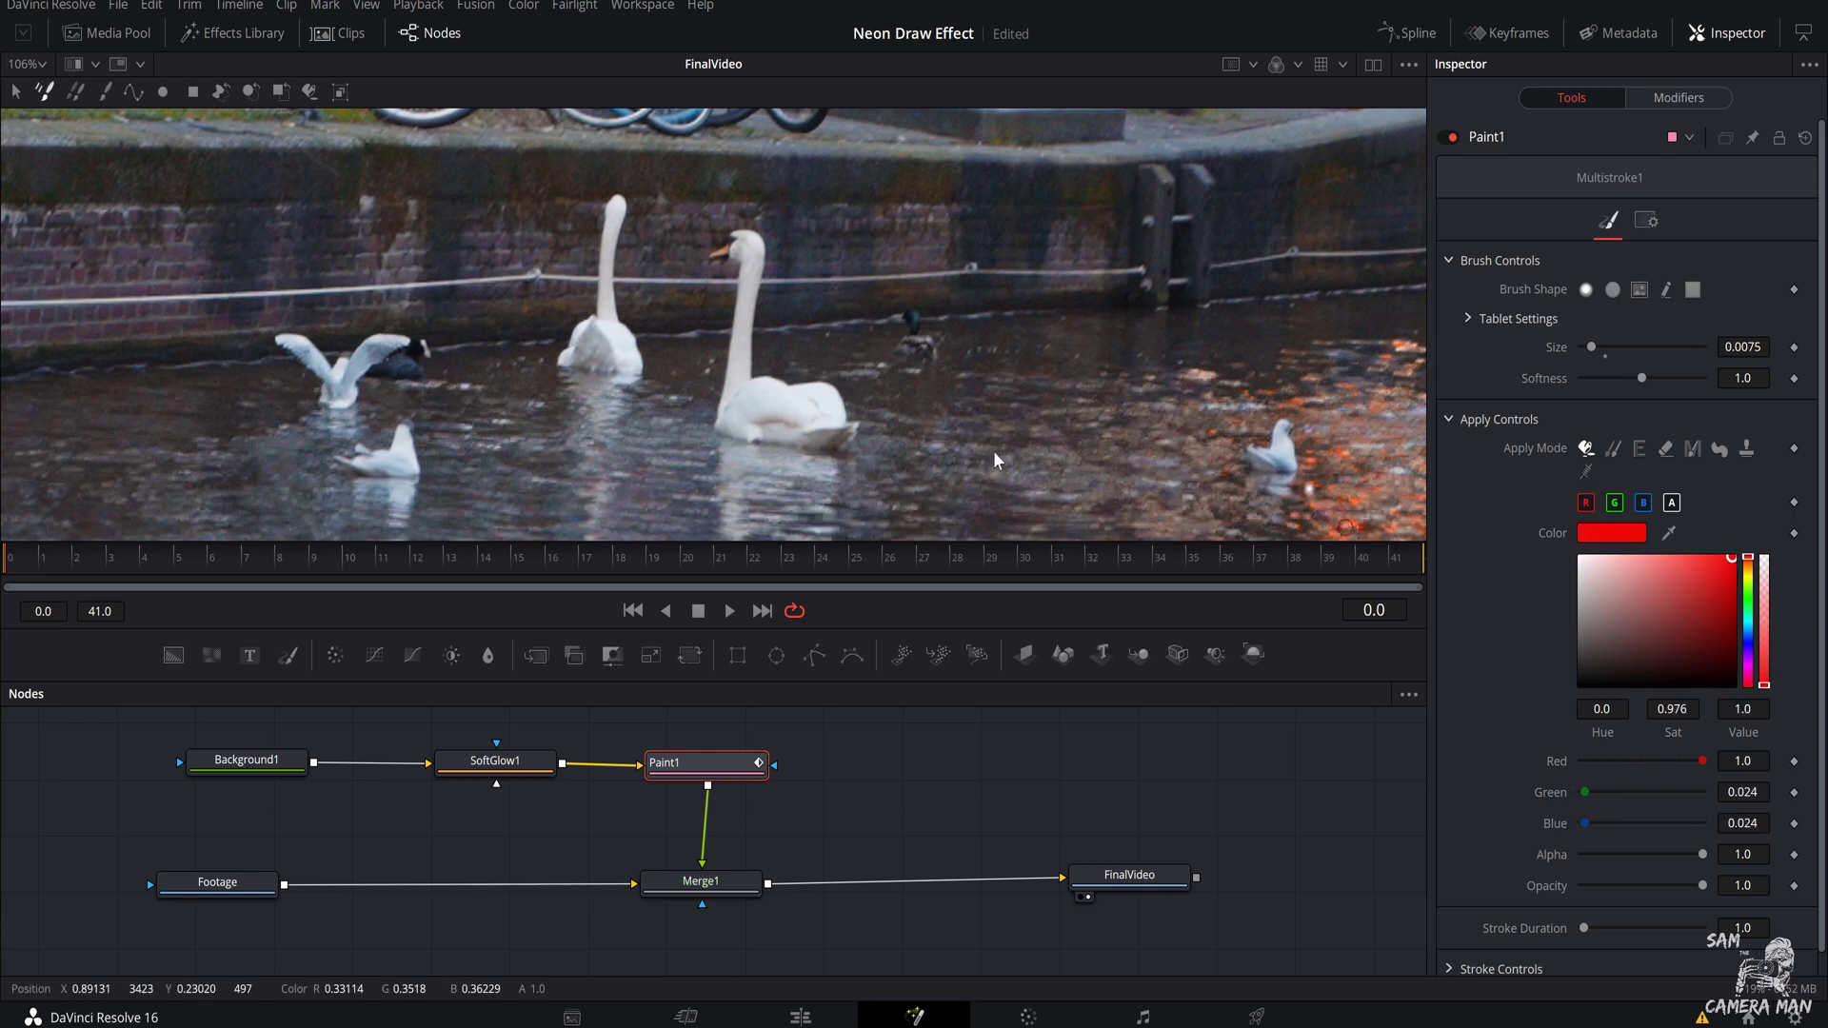
left_click_drag(1021, 433, 1076, 381)
key("ctrl+z")
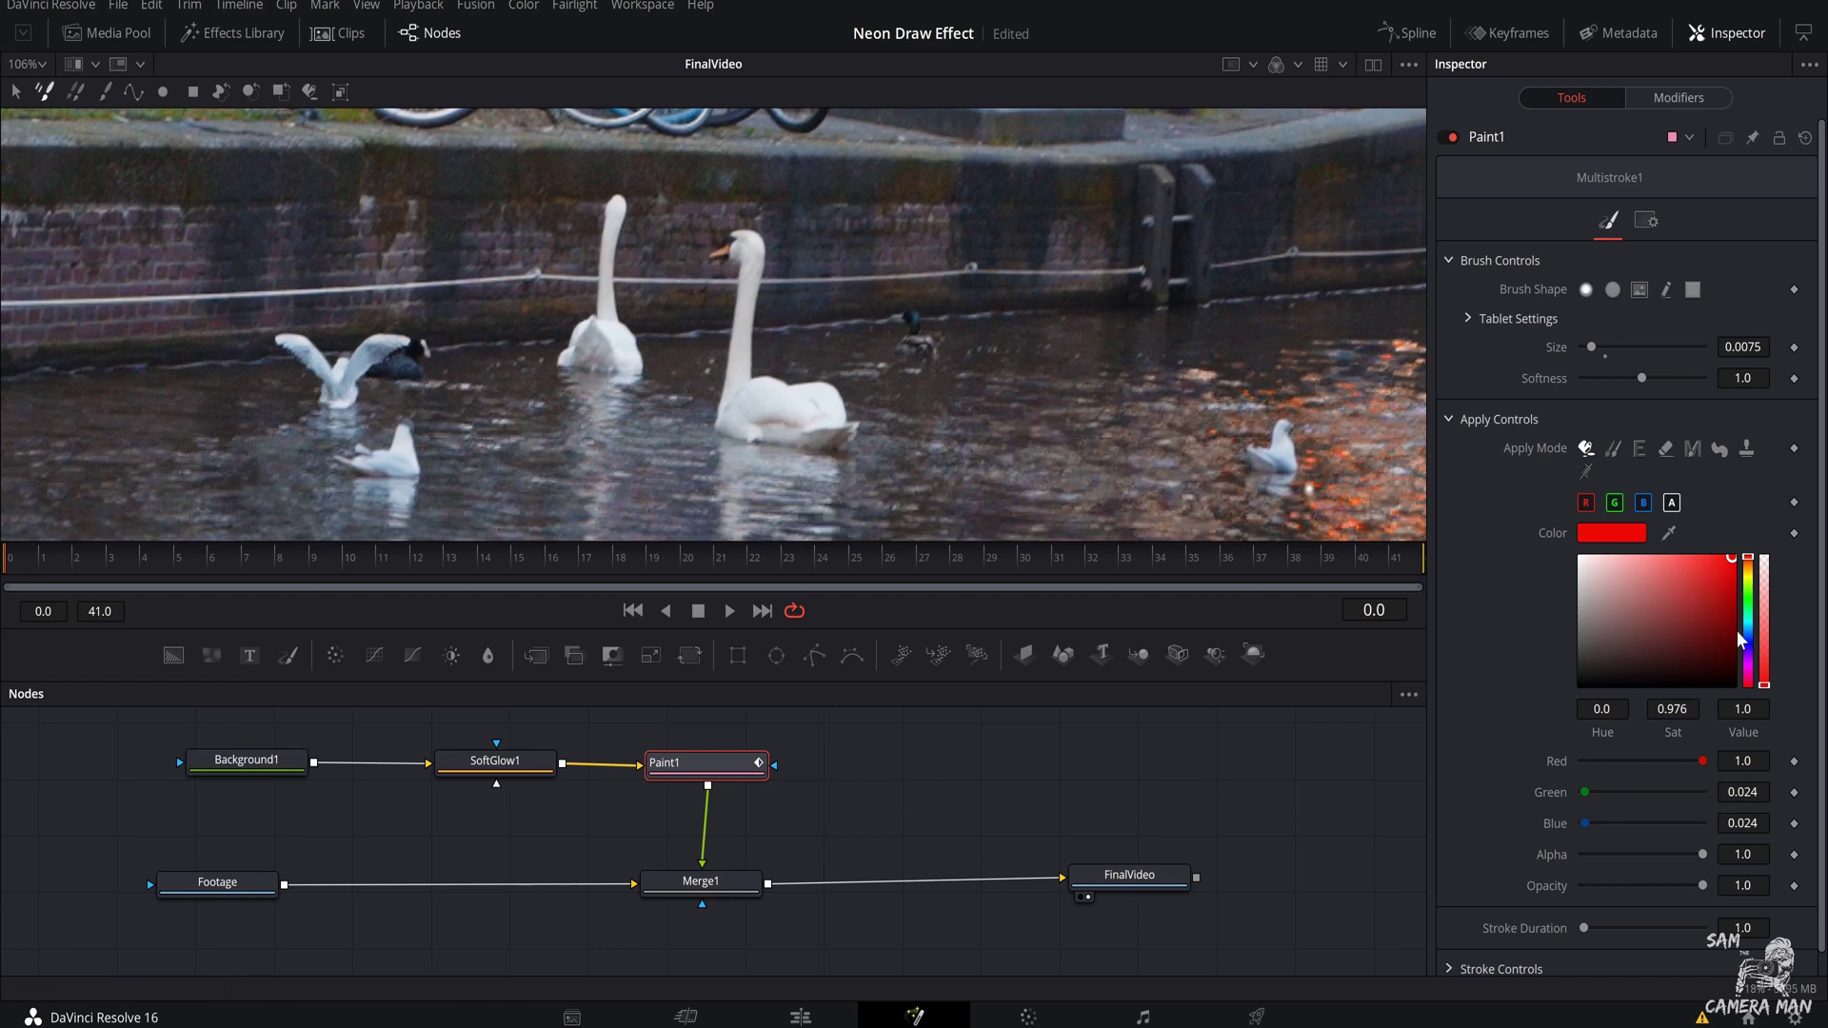
Step: Change the brush colour to cyan (Red 0.0, Green 0.784, Blue 1.0)
left_click(1749, 624)
left_click_drag(1727, 586, 1738, 570)
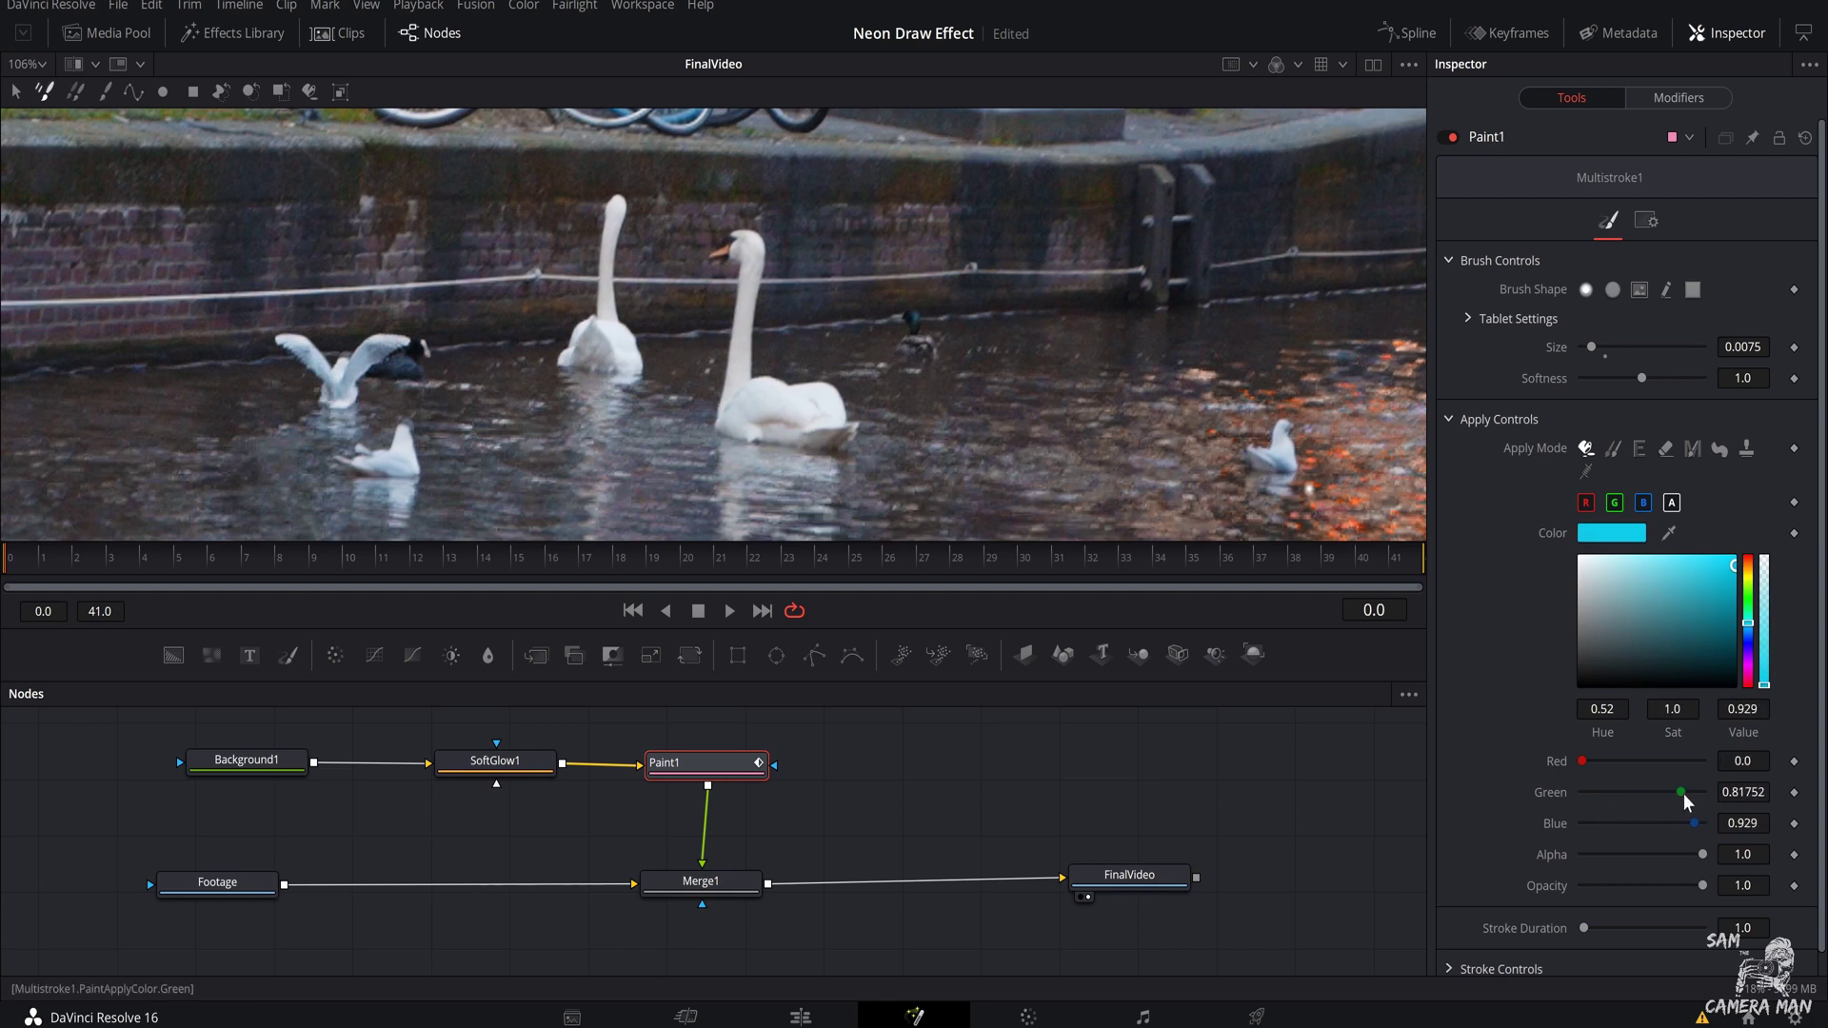
mouse_move(1683, 793)
left_mouse_down()
mouse_move(1607, 798)
mouse_move(1647, 790)
left_mouse_up()
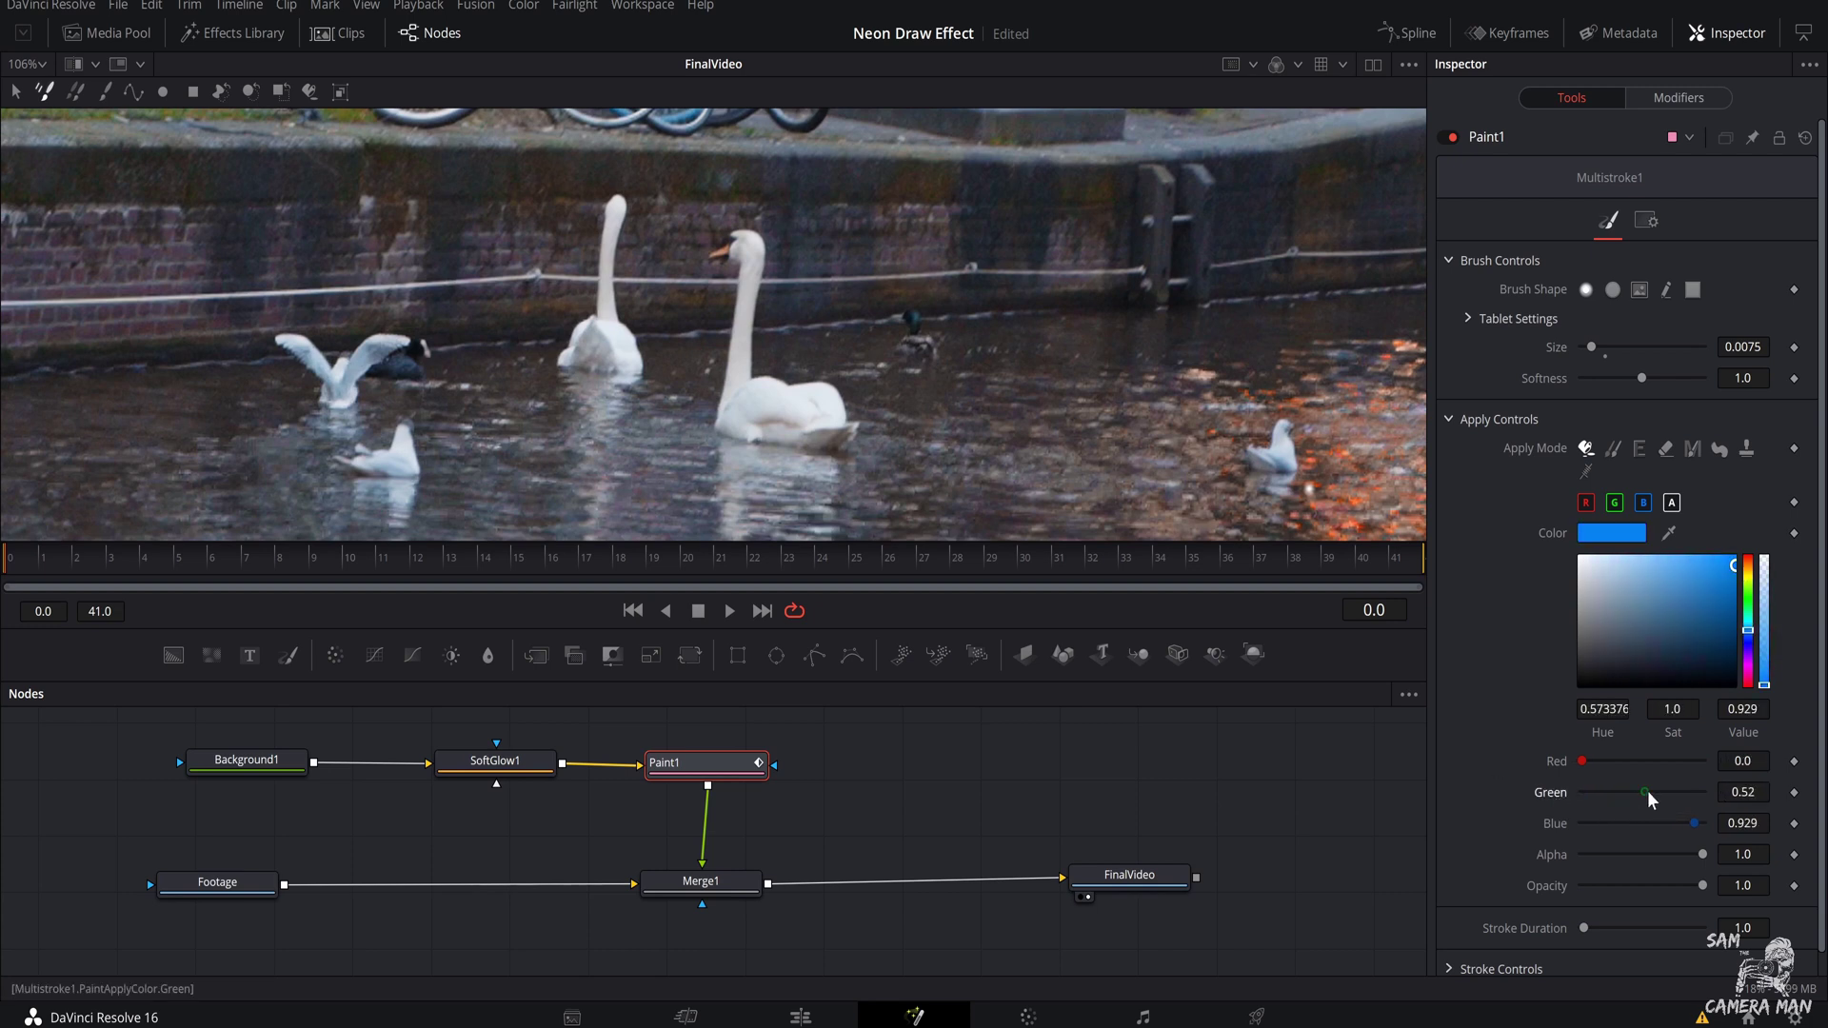
left_click_drag(1725, 583, 1732, 566)
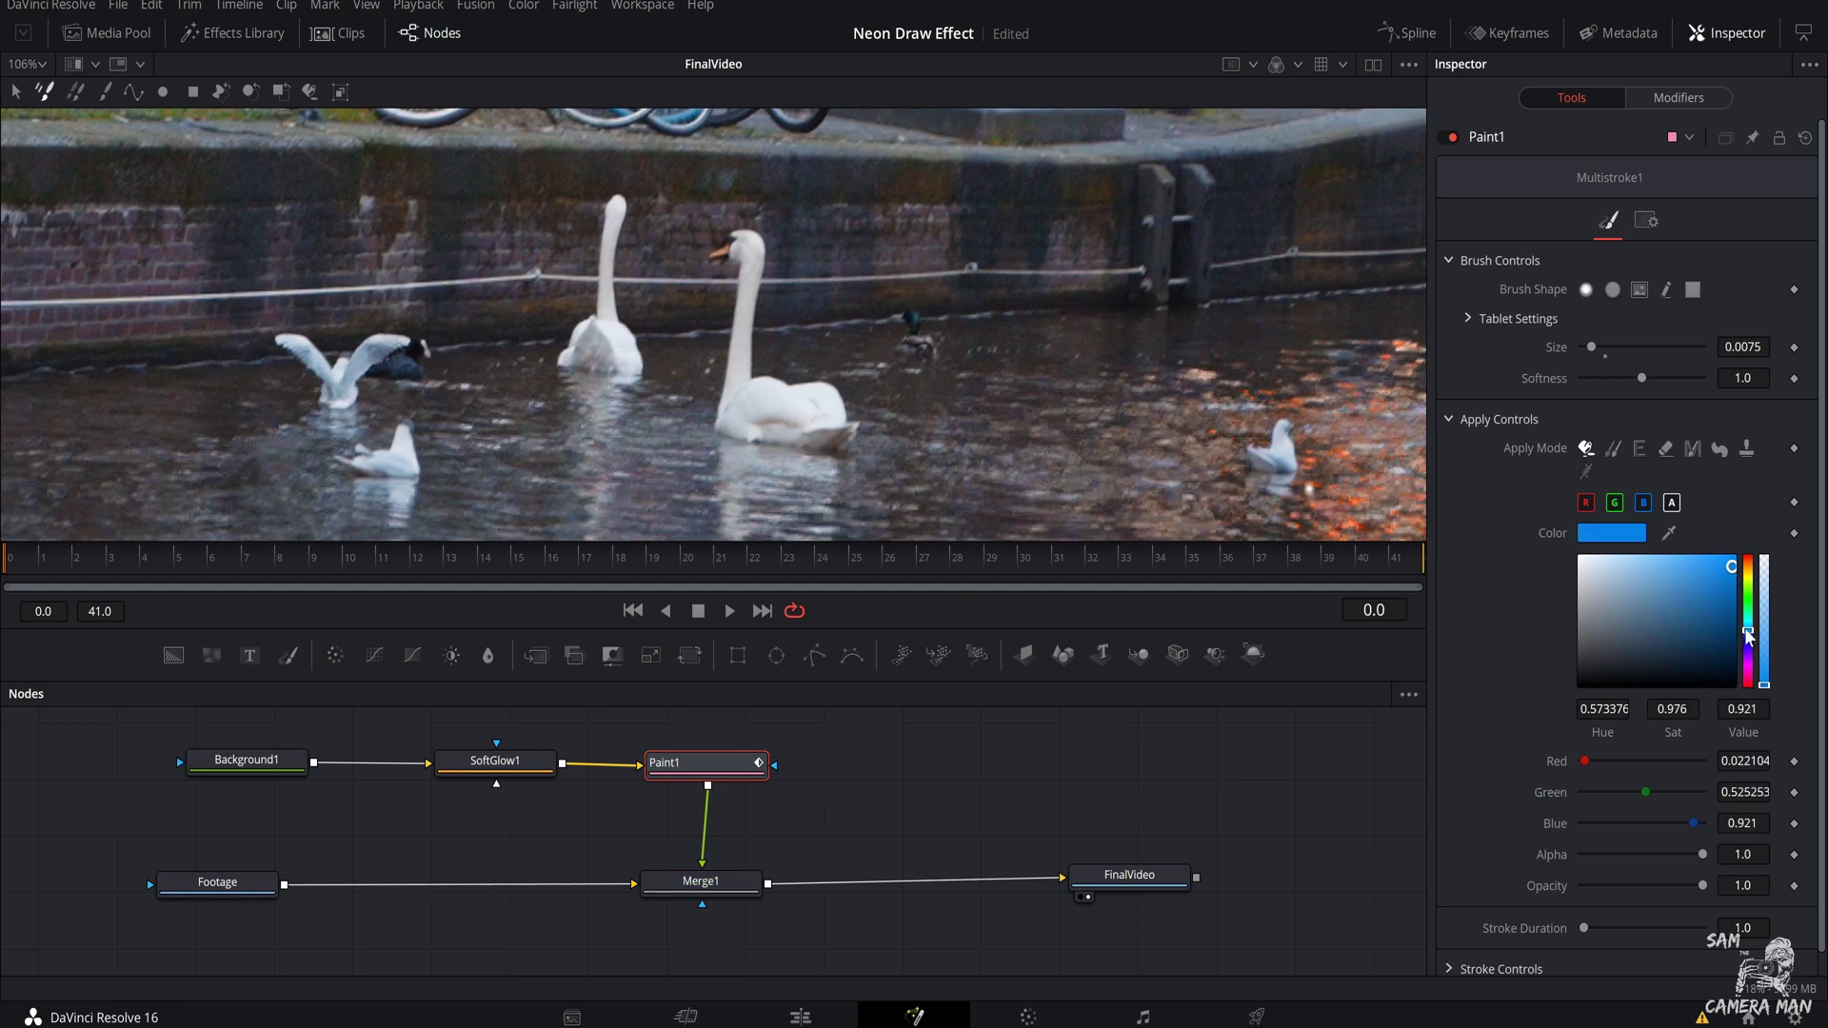
left_click_drag(1746, 629, 1733, 556)
left_click(1730, 567)
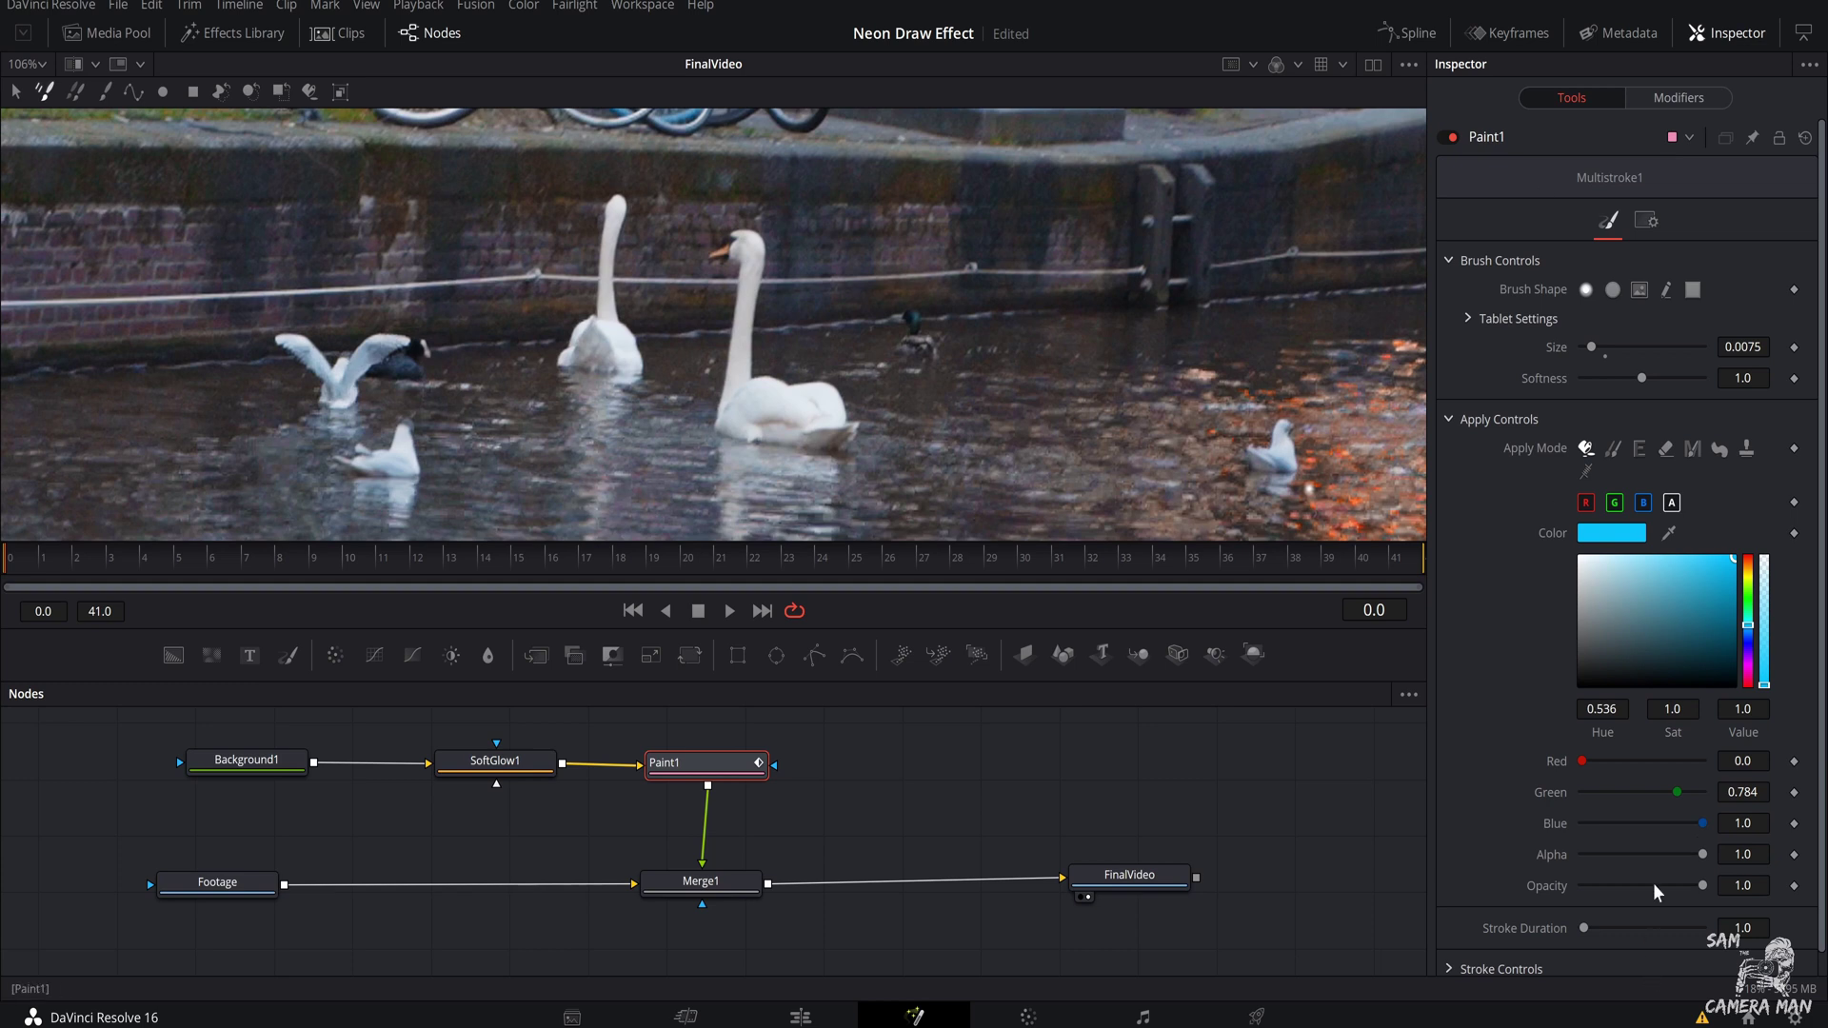
Step: Reset the Stroke Duration to its default 1.0 after trying other values
scroll(1657, 876, "down", 1)
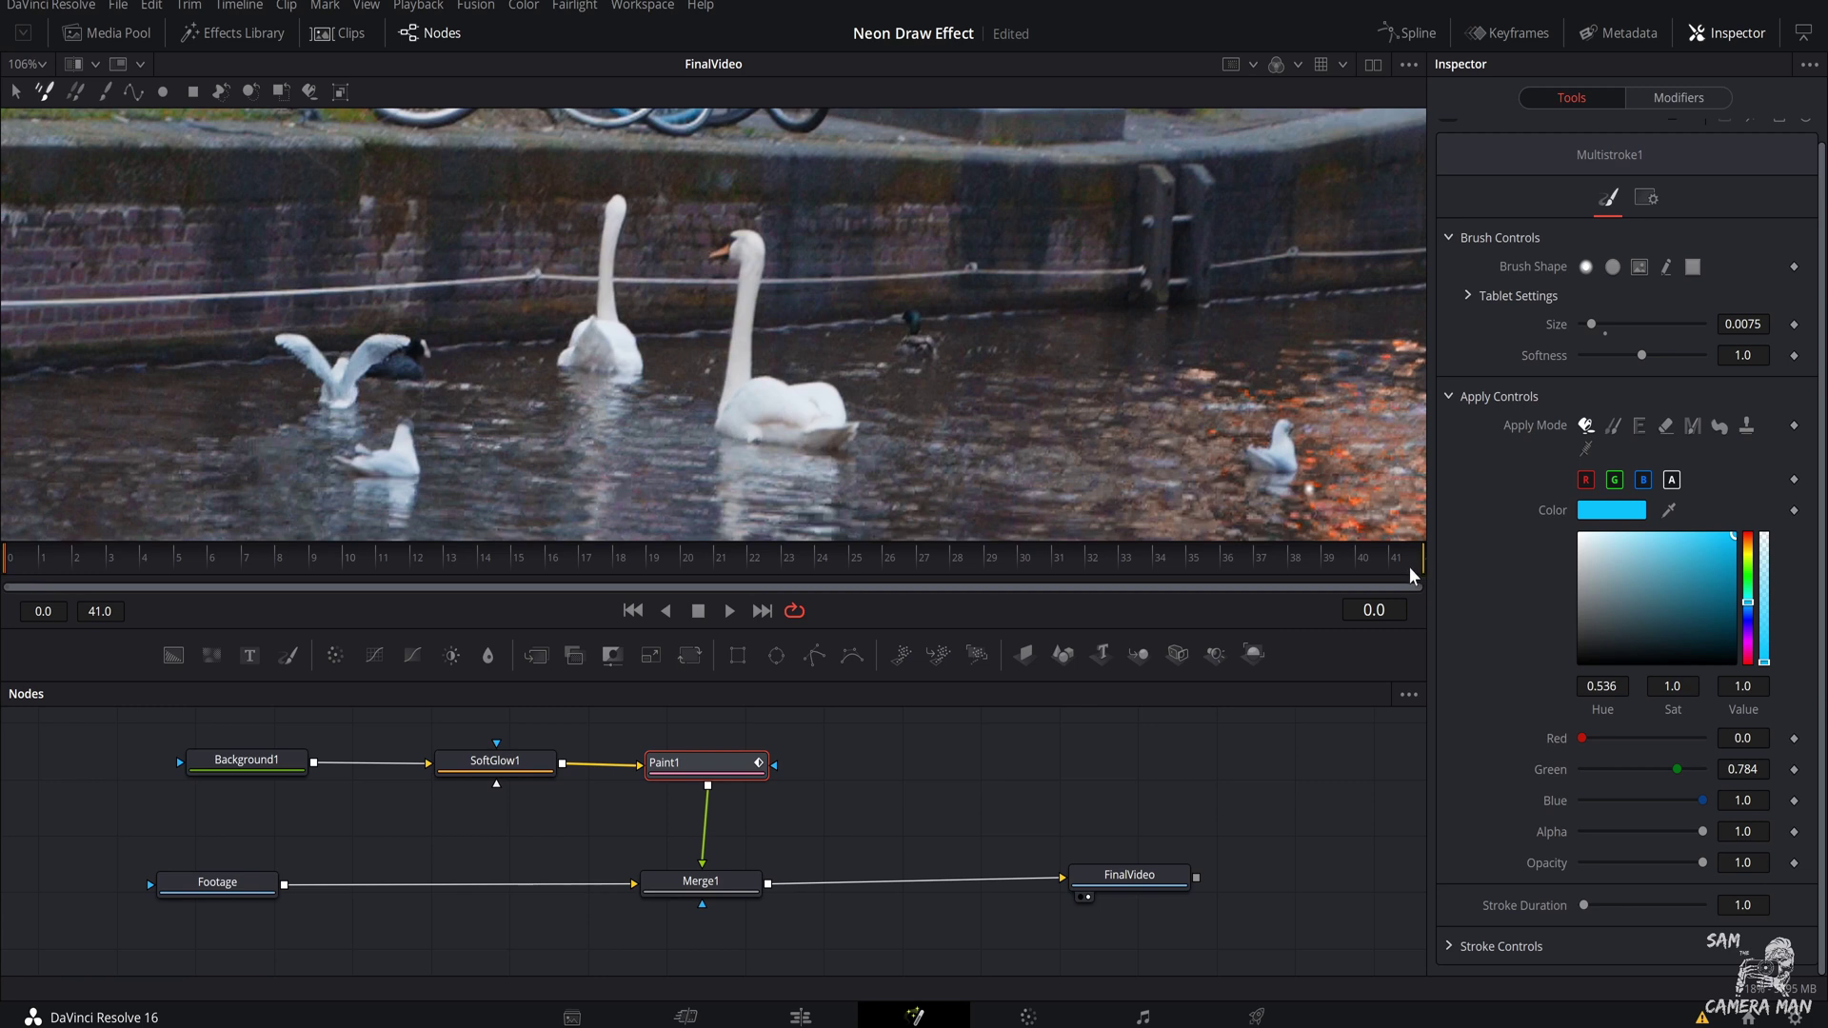
left_click_drag(1584, 905, 1738, 907)
left_click(1744, 906)
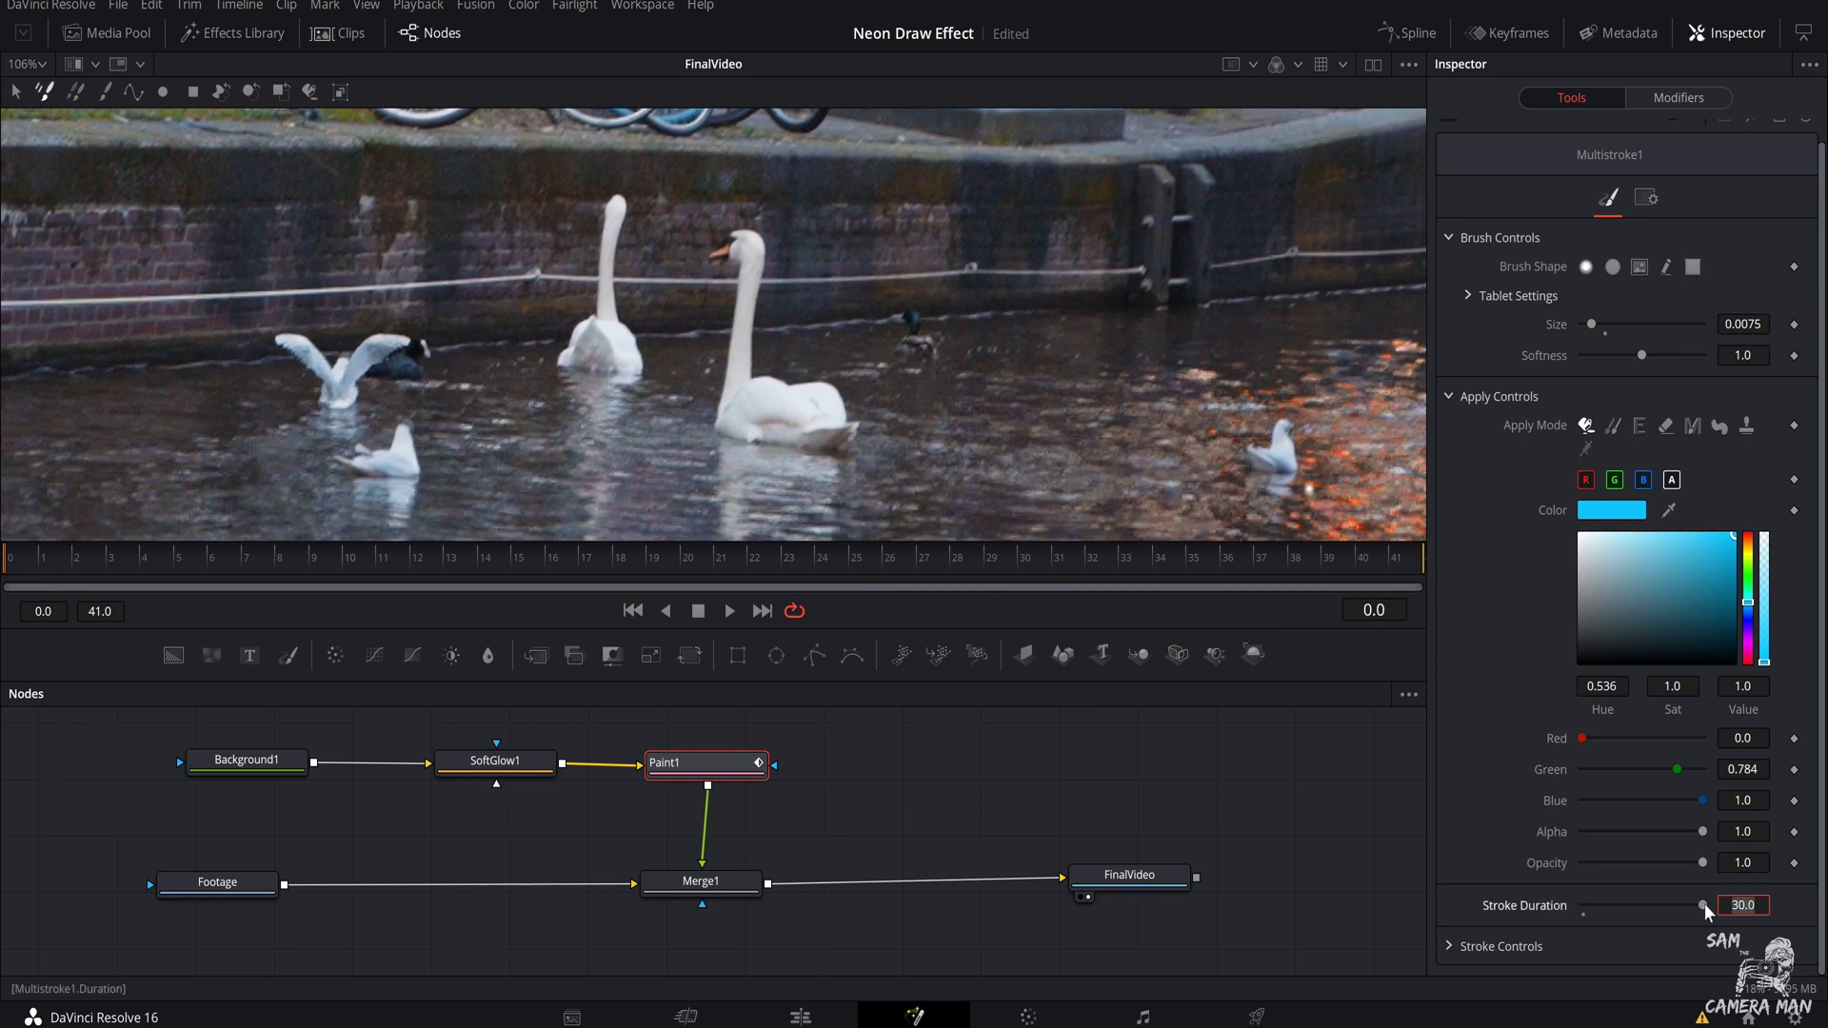
left_click_drag(1702, 906, 1519, 912)
double_click(1580, 918)
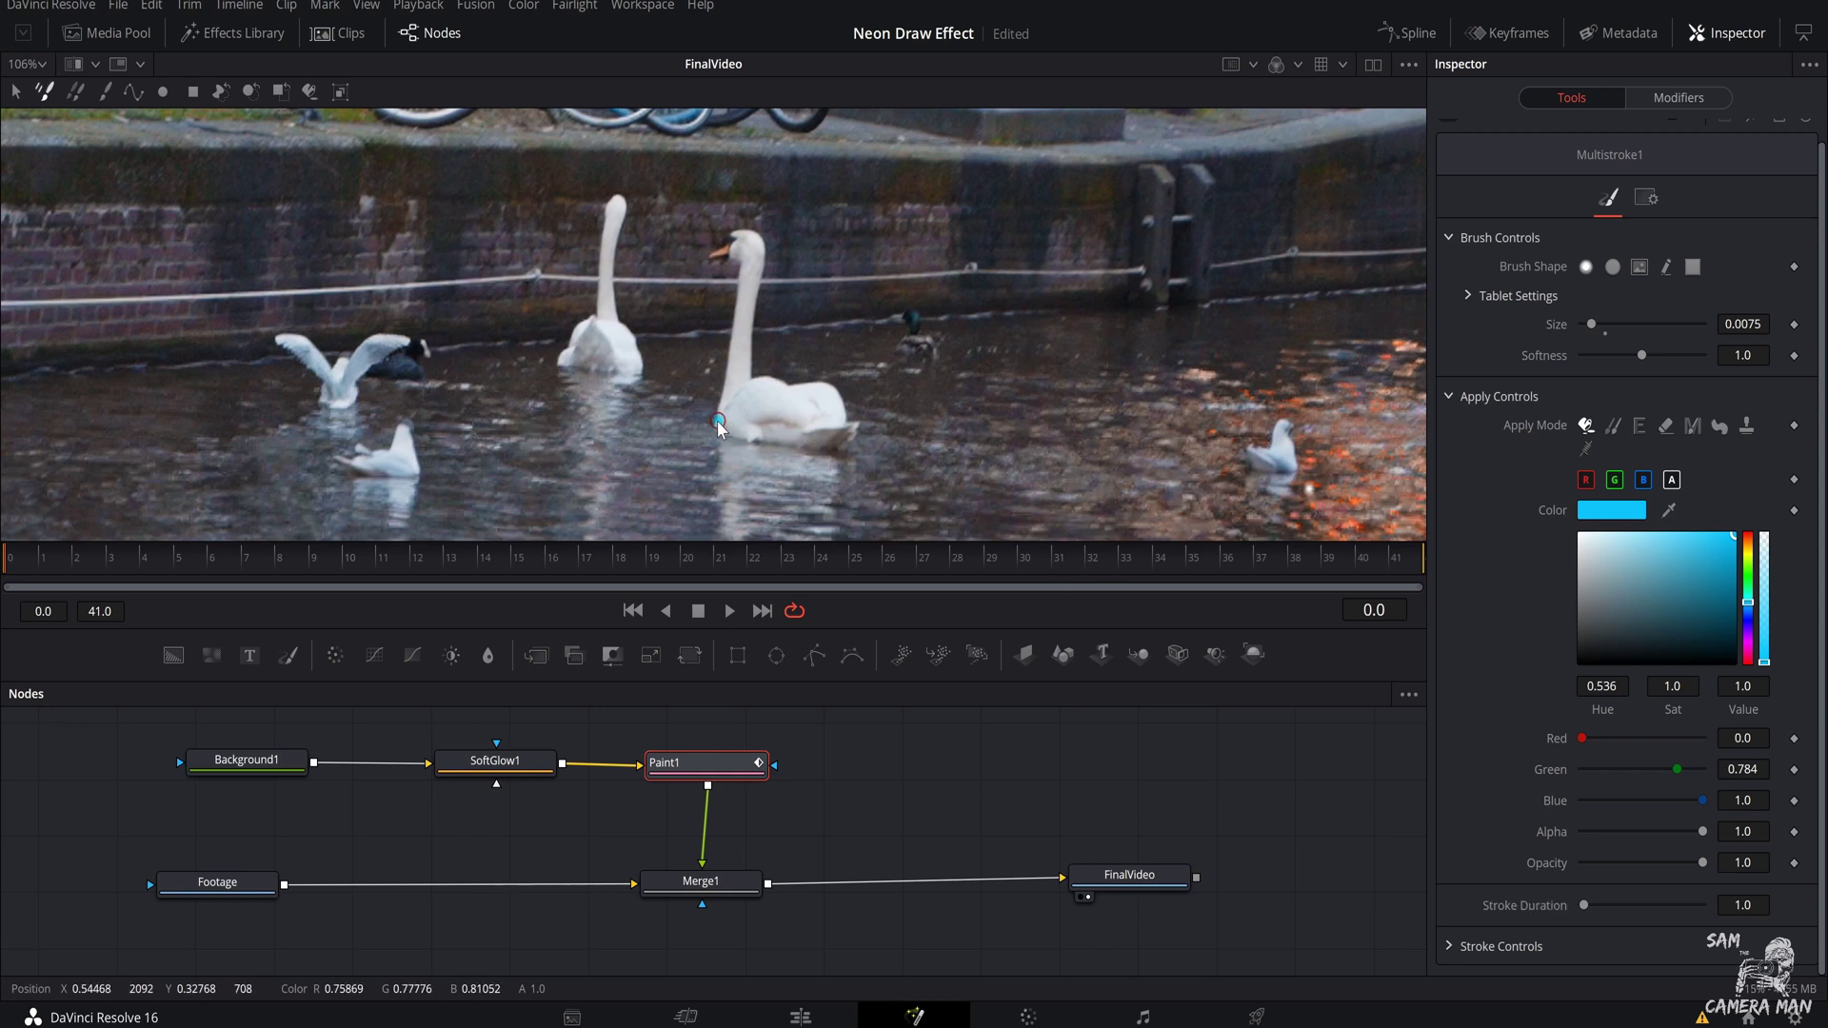
Step: Paint cyan strokes up the swan's neck, advancing frame by frame
left_click_drag(716, 415, 722, 407)
scroll(724, 410, "up", 2)
key("Right")
key("Right")
key("Right")
key("Right")
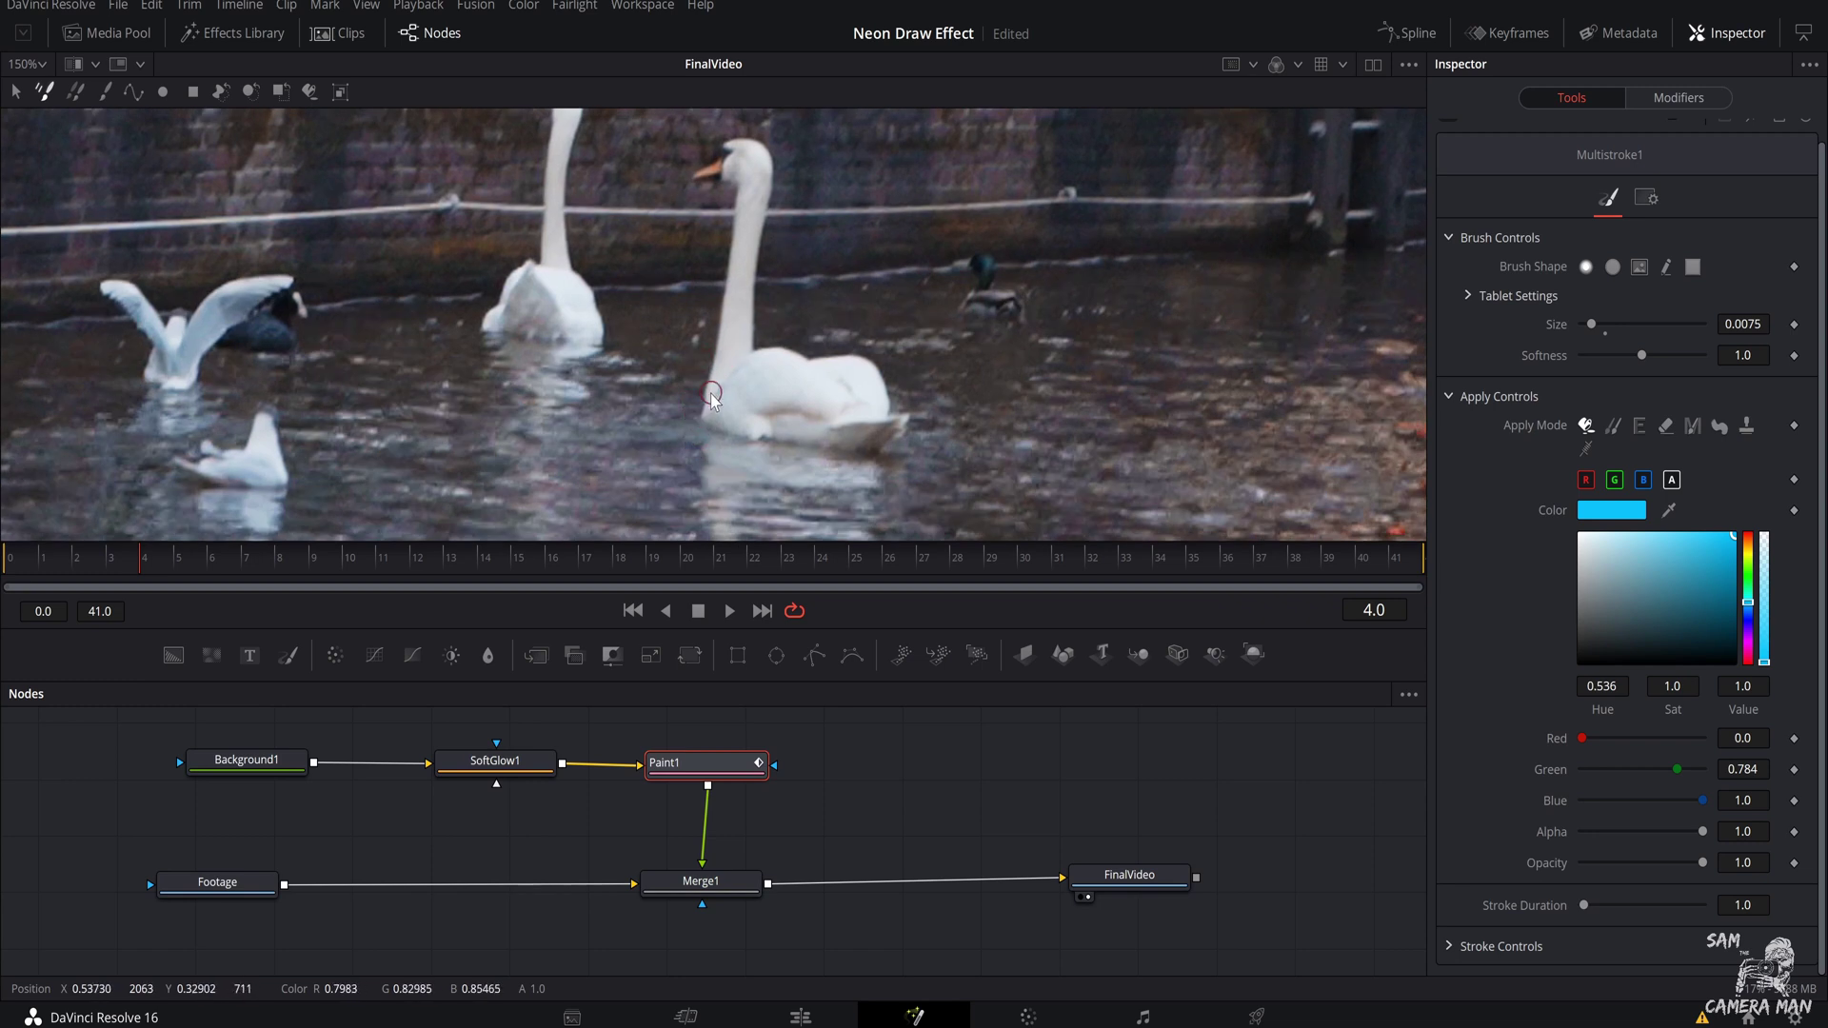
left_click_drag(716, 424, 727, 357)
key("Left")
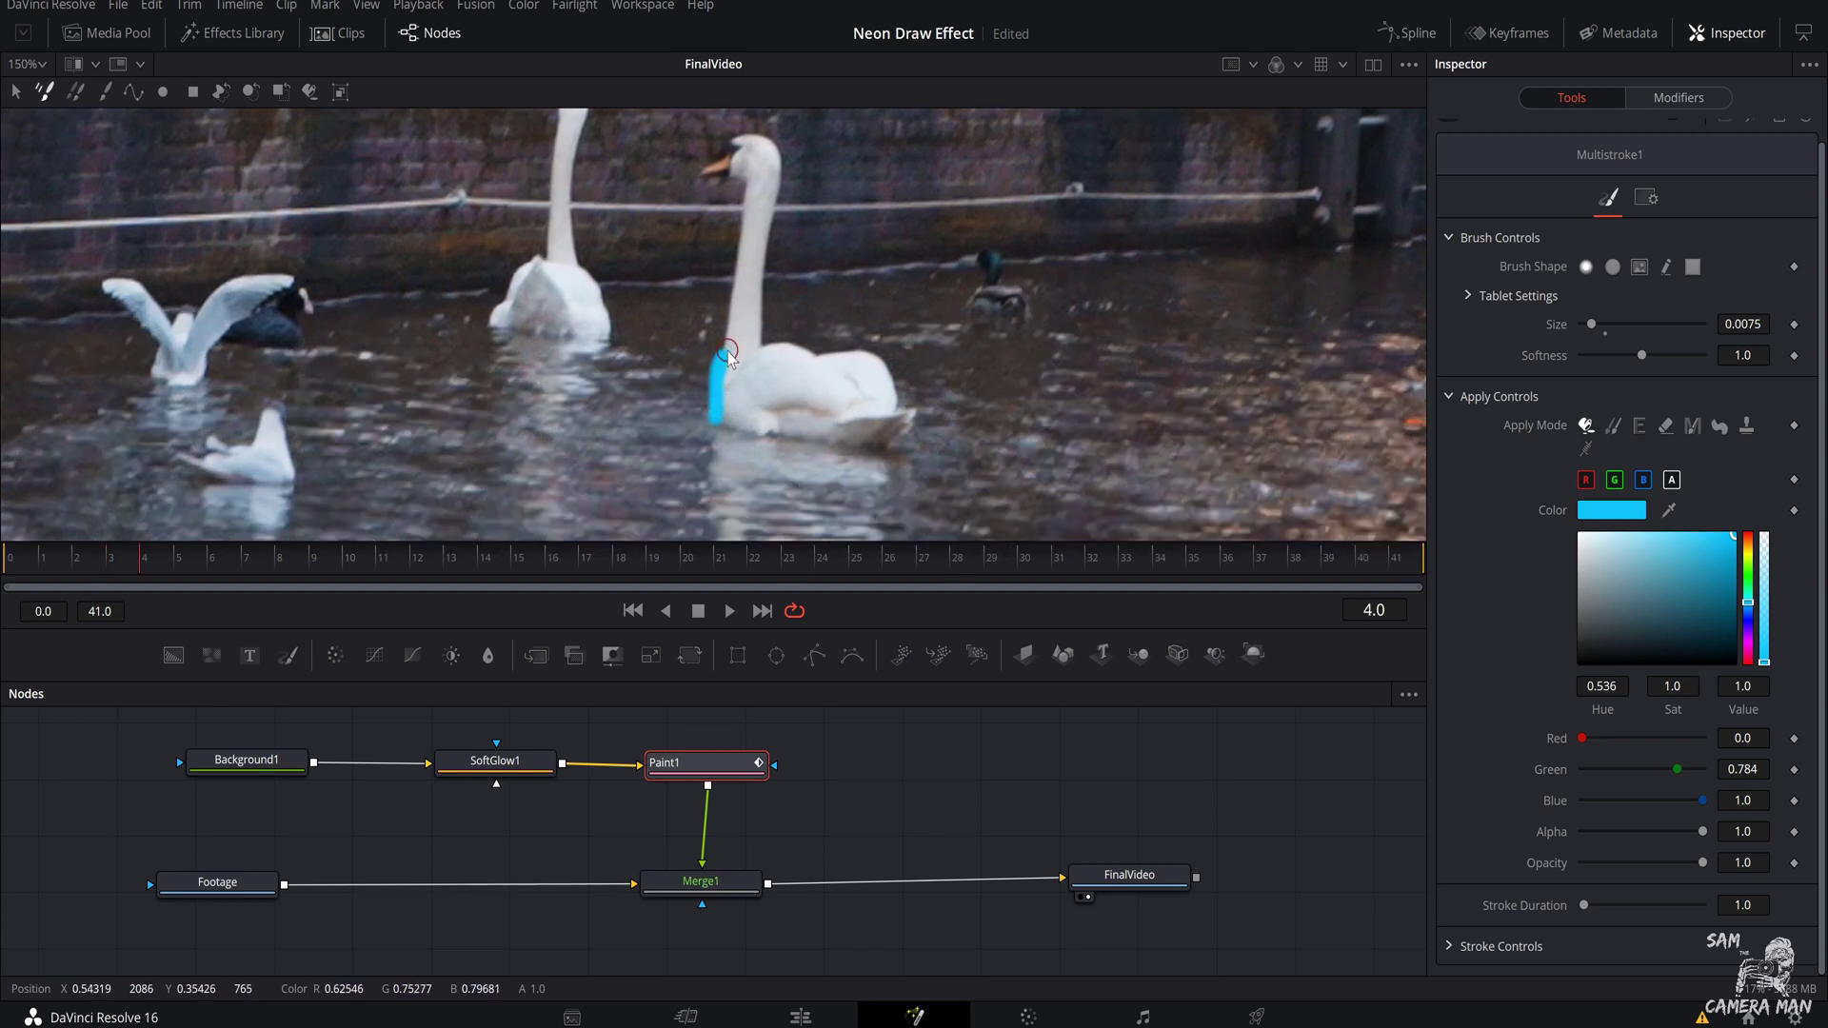
key("Right")
left_click_drag(723, 352, 722, 289)
key("Right")
key("Left")
key("Right")
left_click_drag(721, 282, 724, 239)
key("Right")
key("Left")
key("Right")
key("Right")
left_click_drag(725, 234, 717, 187)
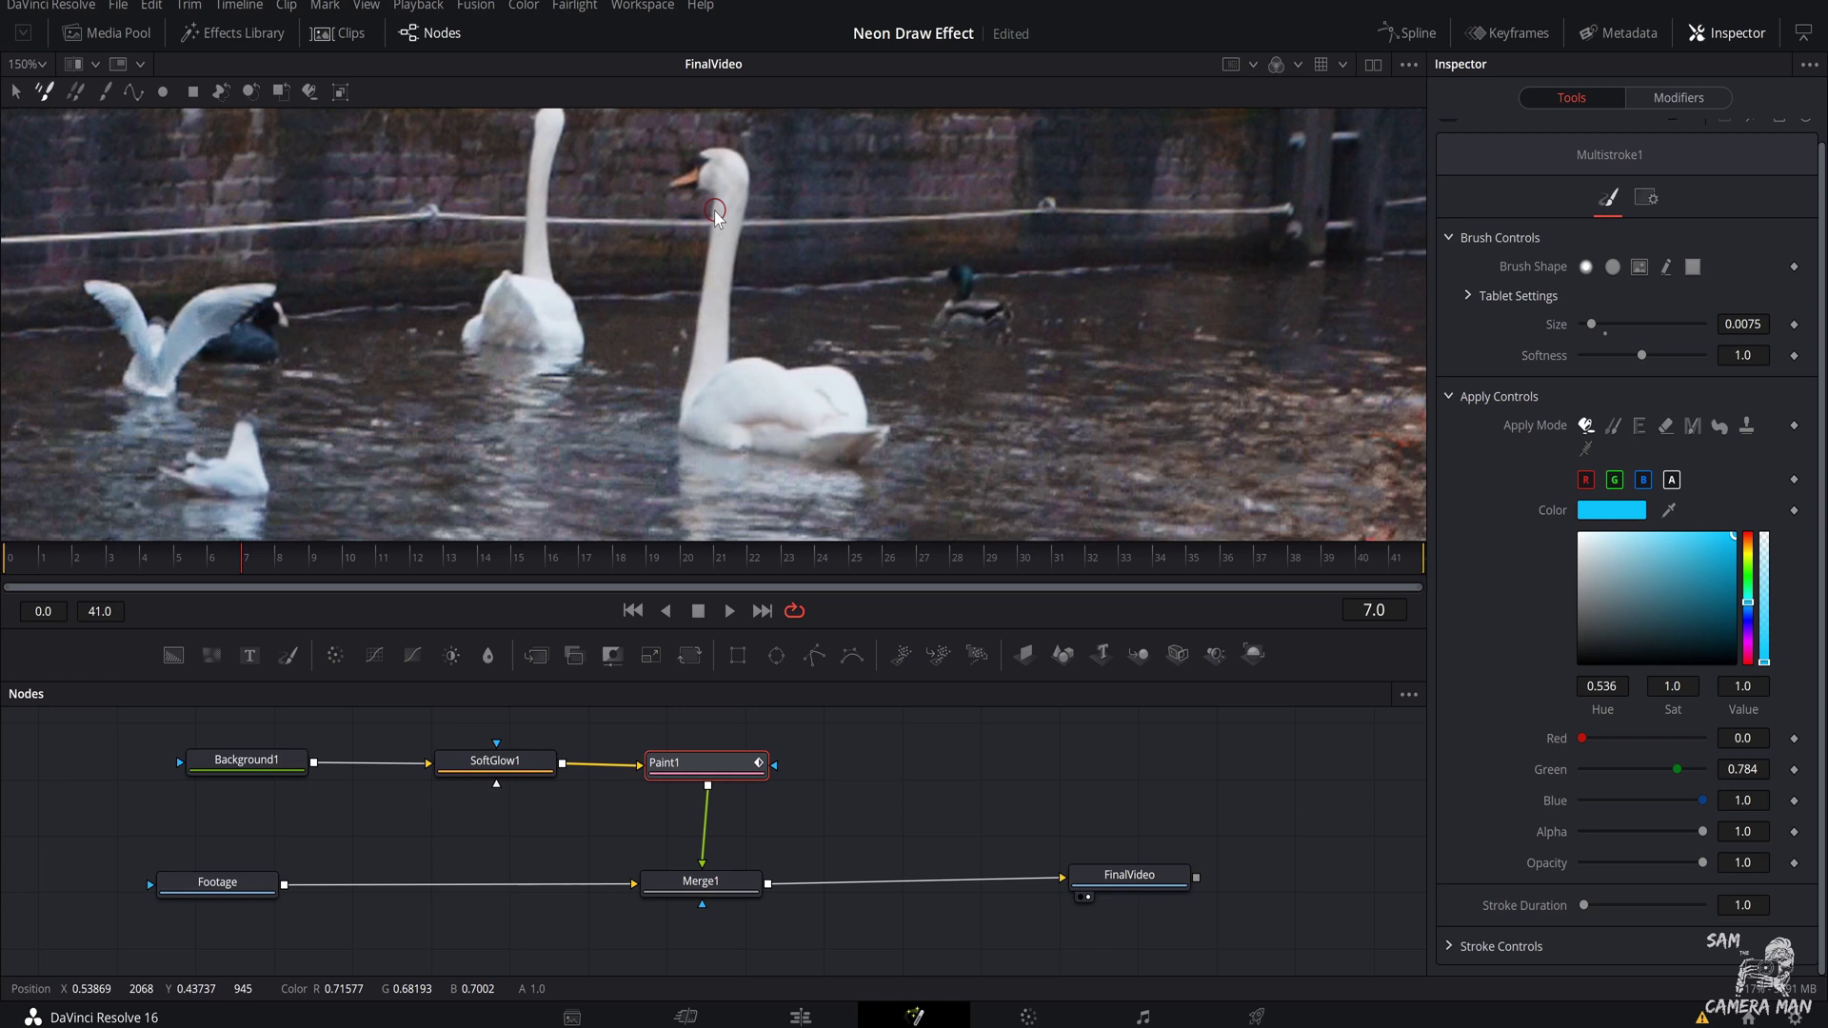
Step: Outline the swan's head, neck and body in cyan during playback, then return to frame 2
mouse_move(715, 213)
left_mouse_down()
mouse_move(716, 372)
mouse_move(819, 446)
left_mouse_up()
key("space")
key("space")
mouse_move(613, 371)
left_mouse_down()
mouse_move(633, 180)
mouse_move(601, 153)
mouse_move(647, 280)
mouse_move(641, 354)
mouse_move(817, 425)
left_mouse_up()
left_click_drag(716, 559, 76, 558)
key("ctrl+f")
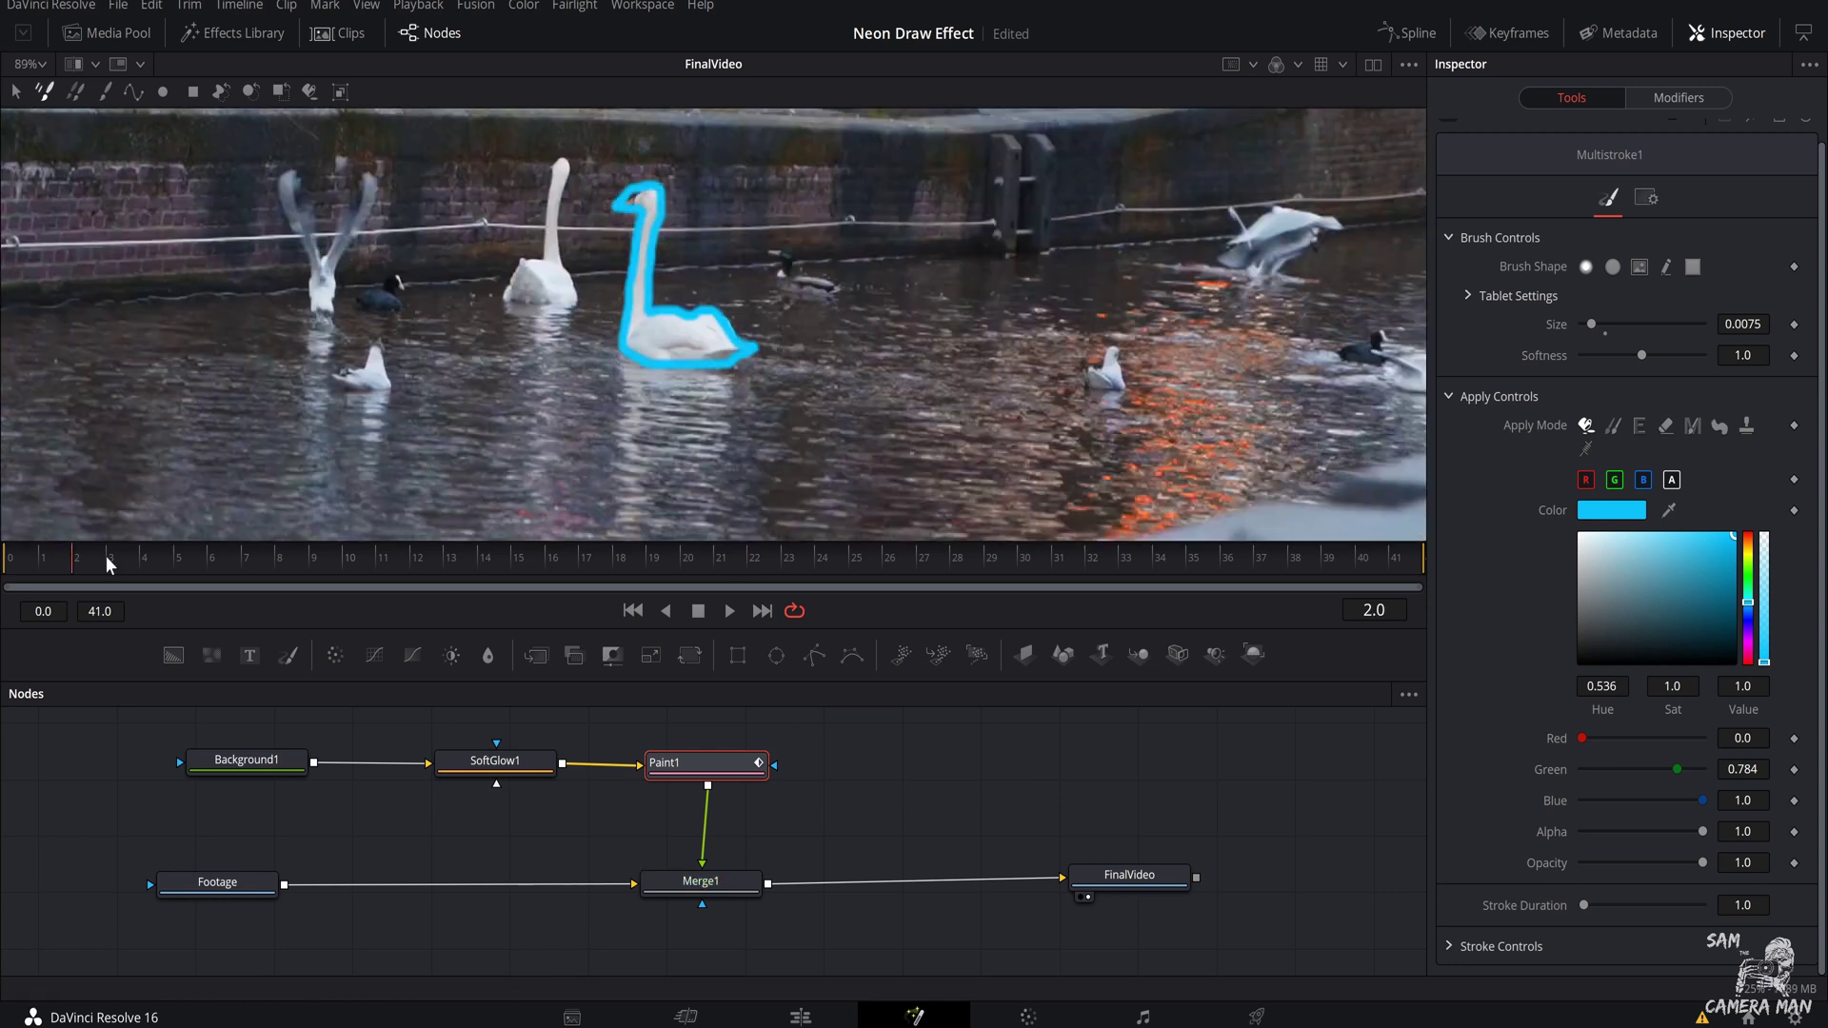
Step: Fit the frame, play and stop the cyan swan outline, then go to the Edit page
key("ctrl+f")
key("space")
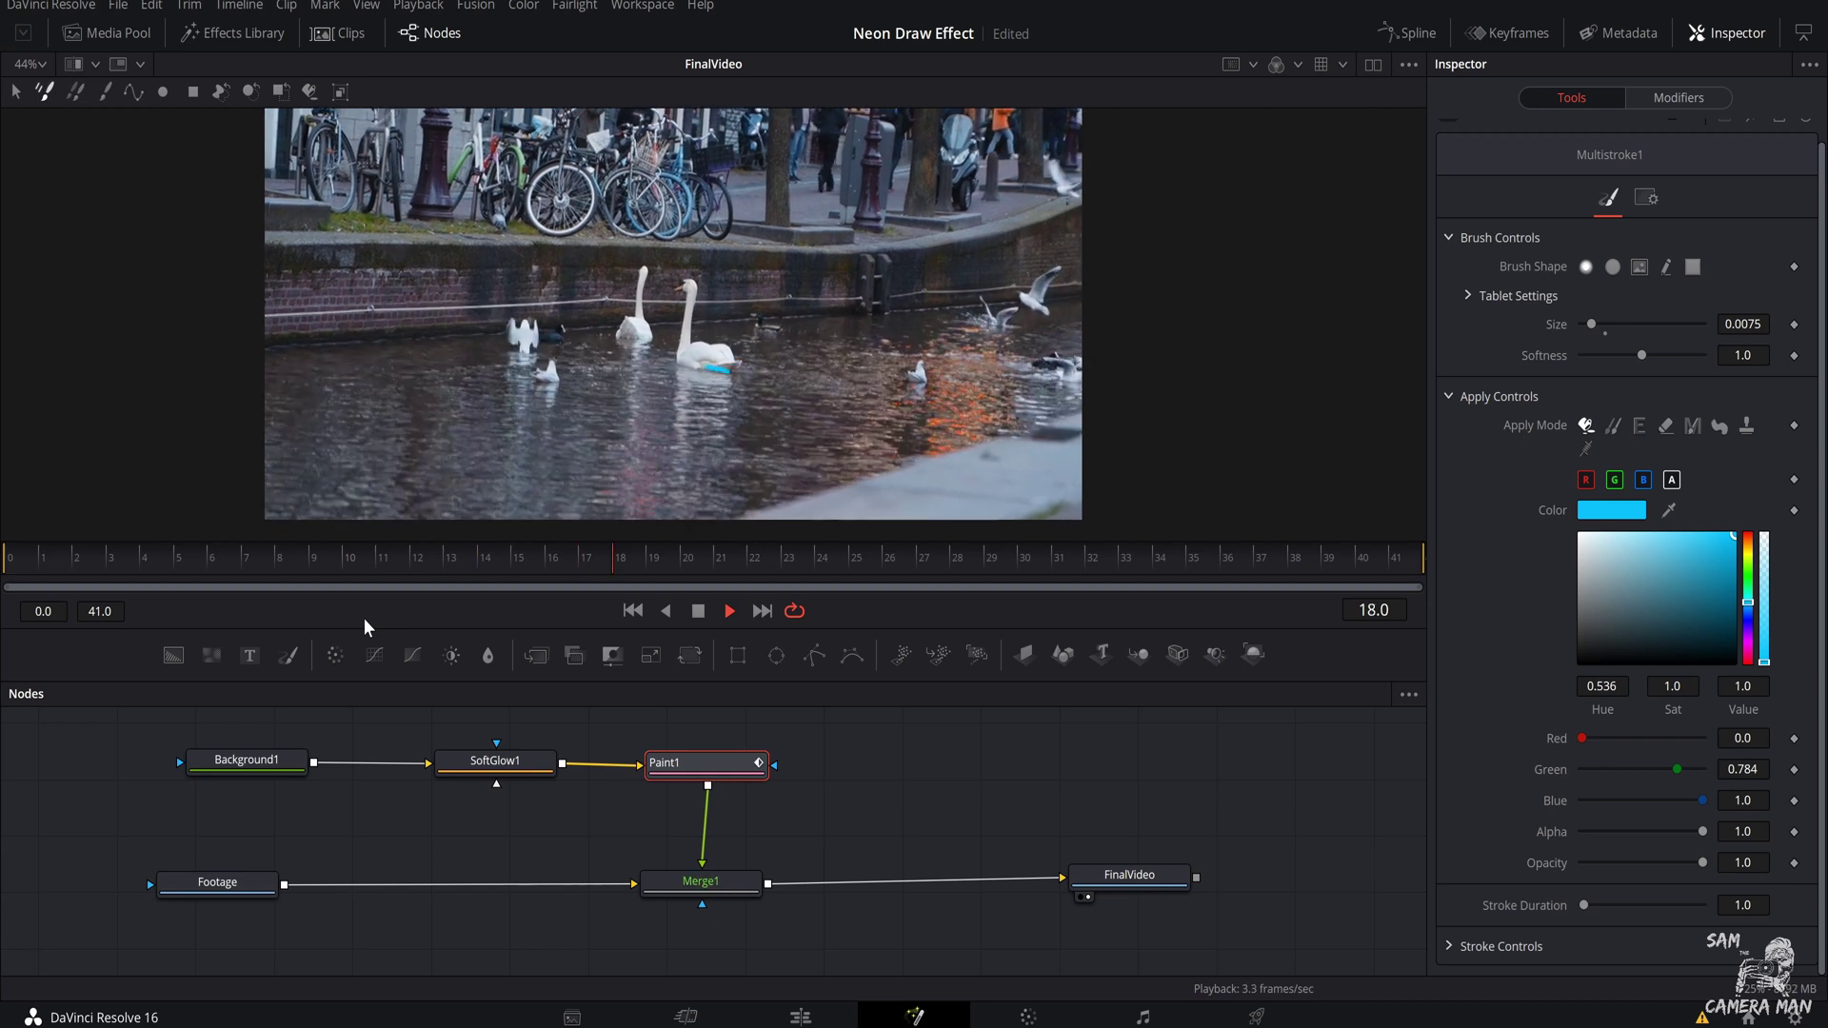
key("space")
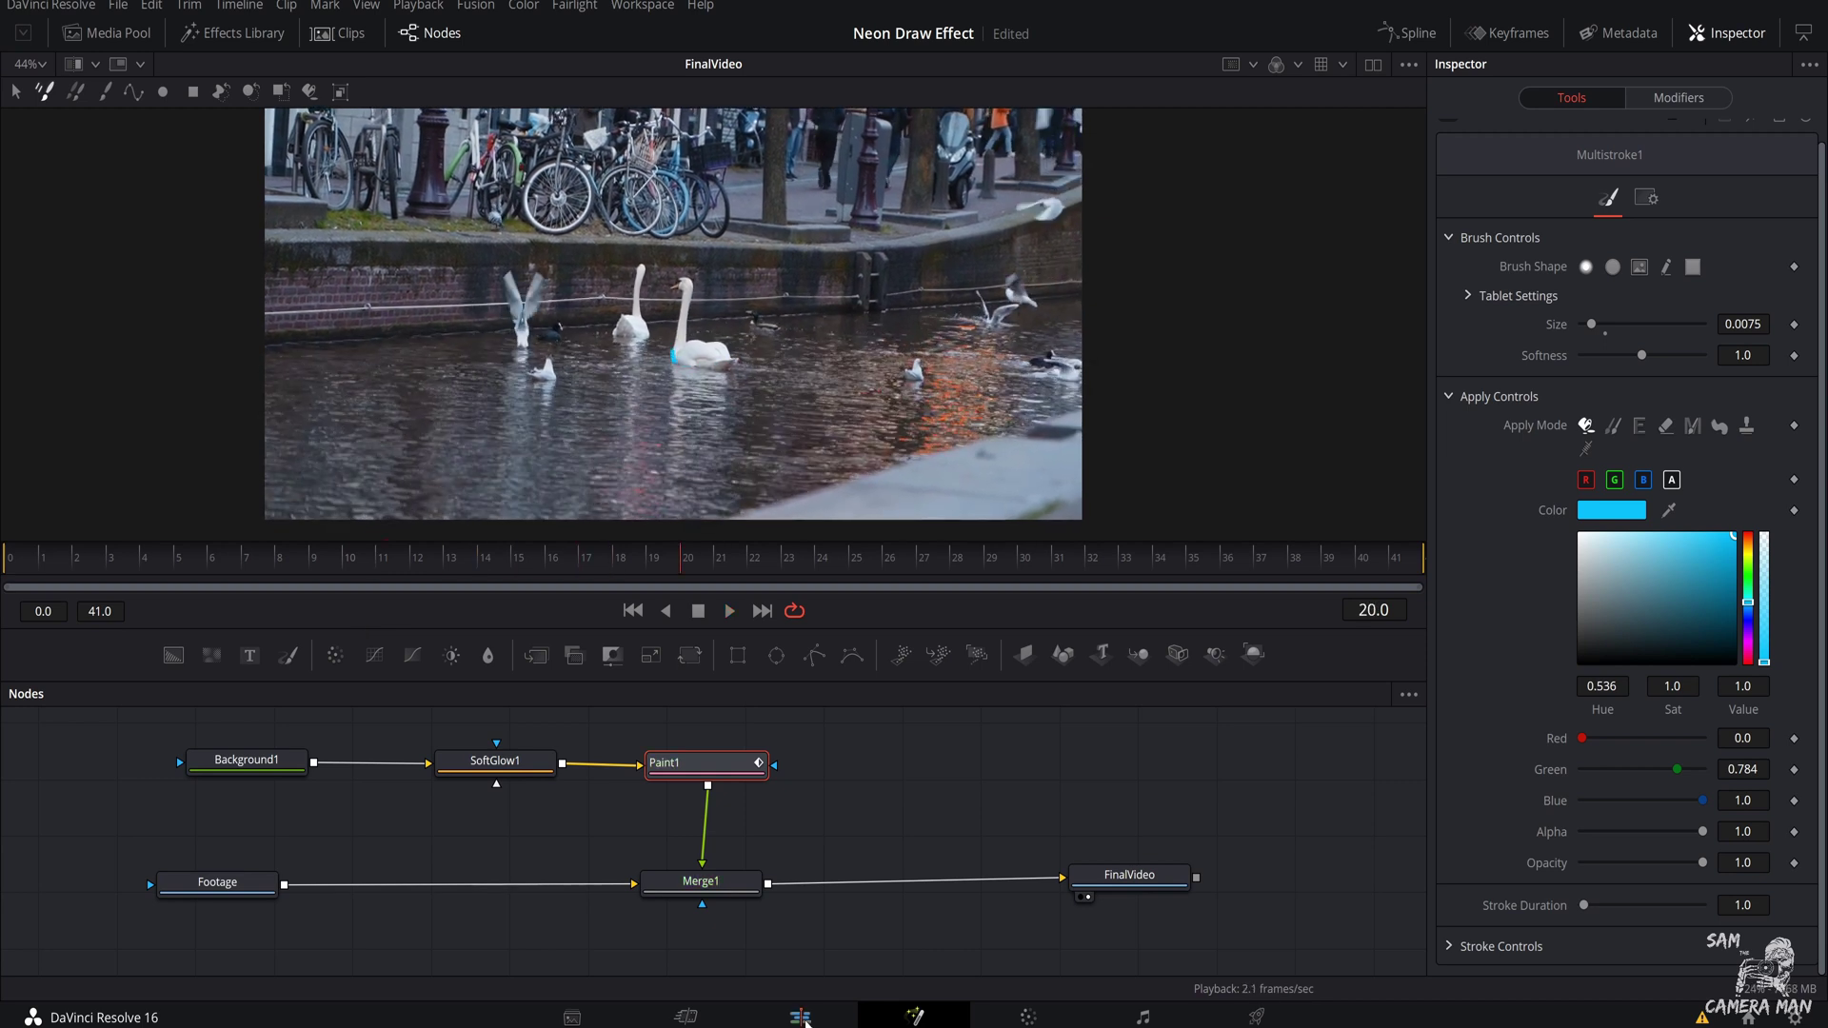
left_click(803, 1017)
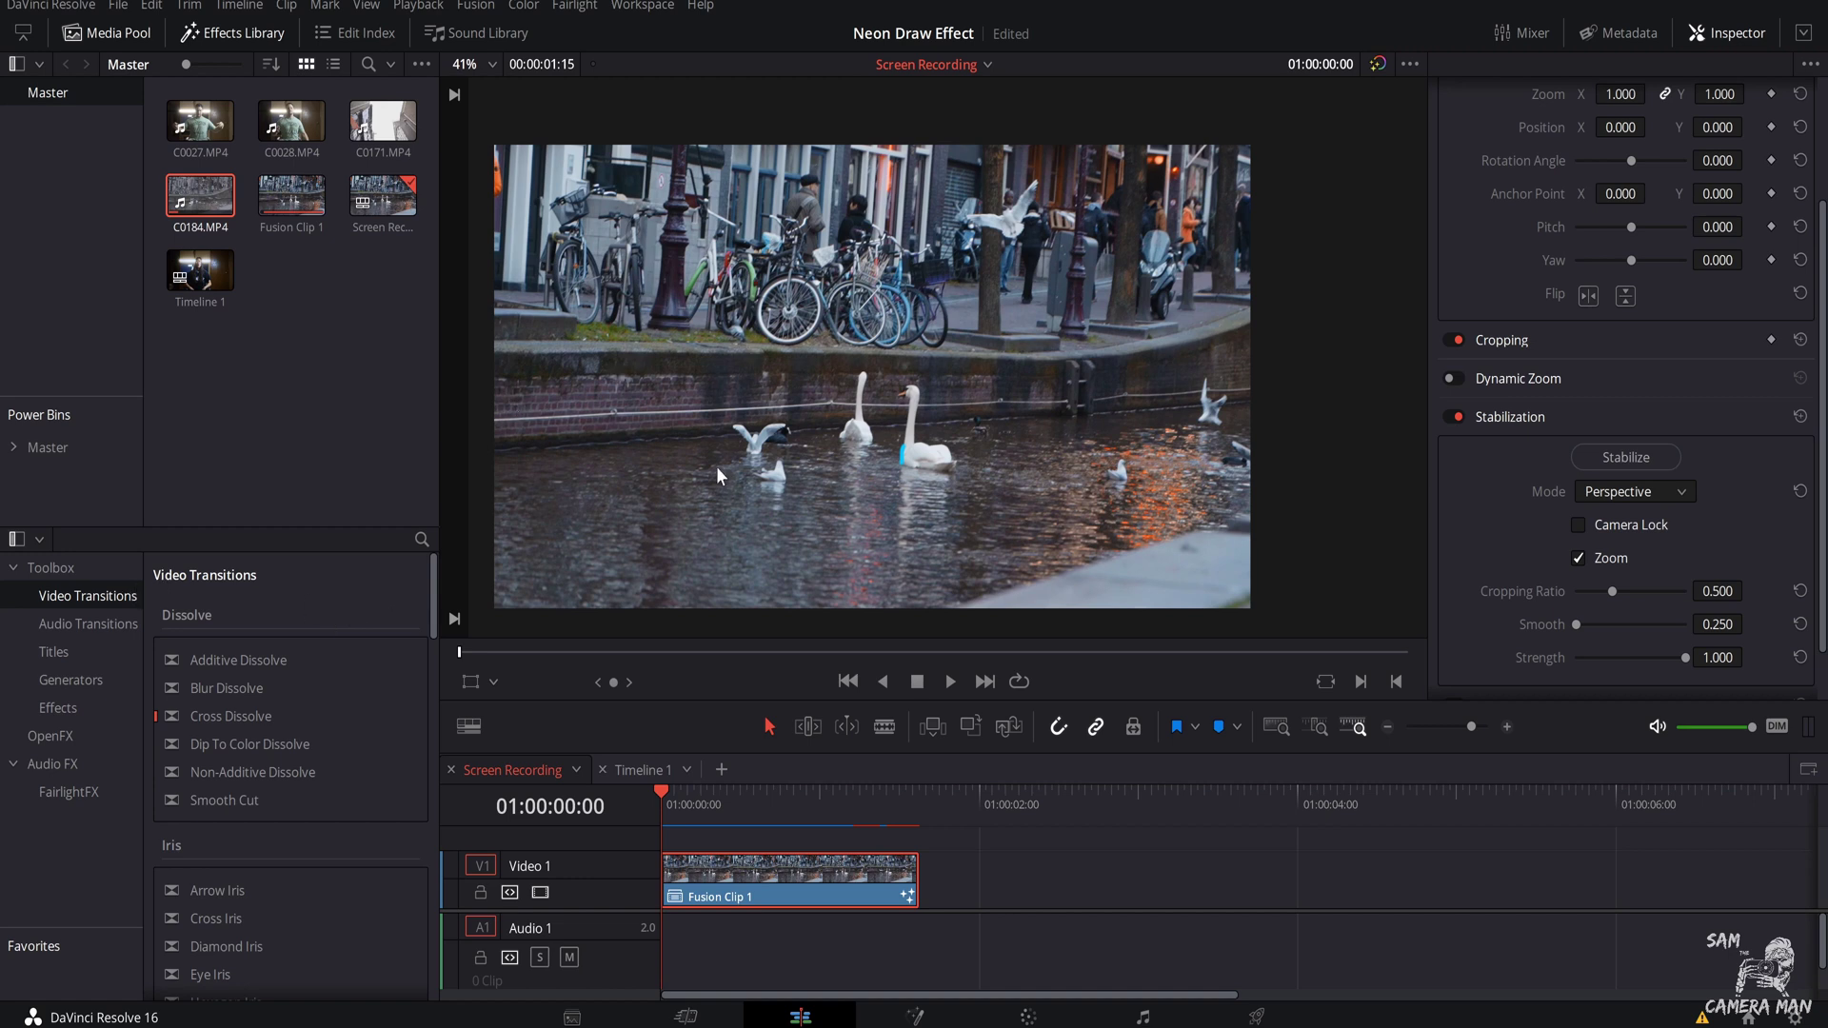
Step: Play Fusion Clip 1 from the timeline start twice, then return to the Fusion page
left_click(950, 682)
left_click(678, 817)
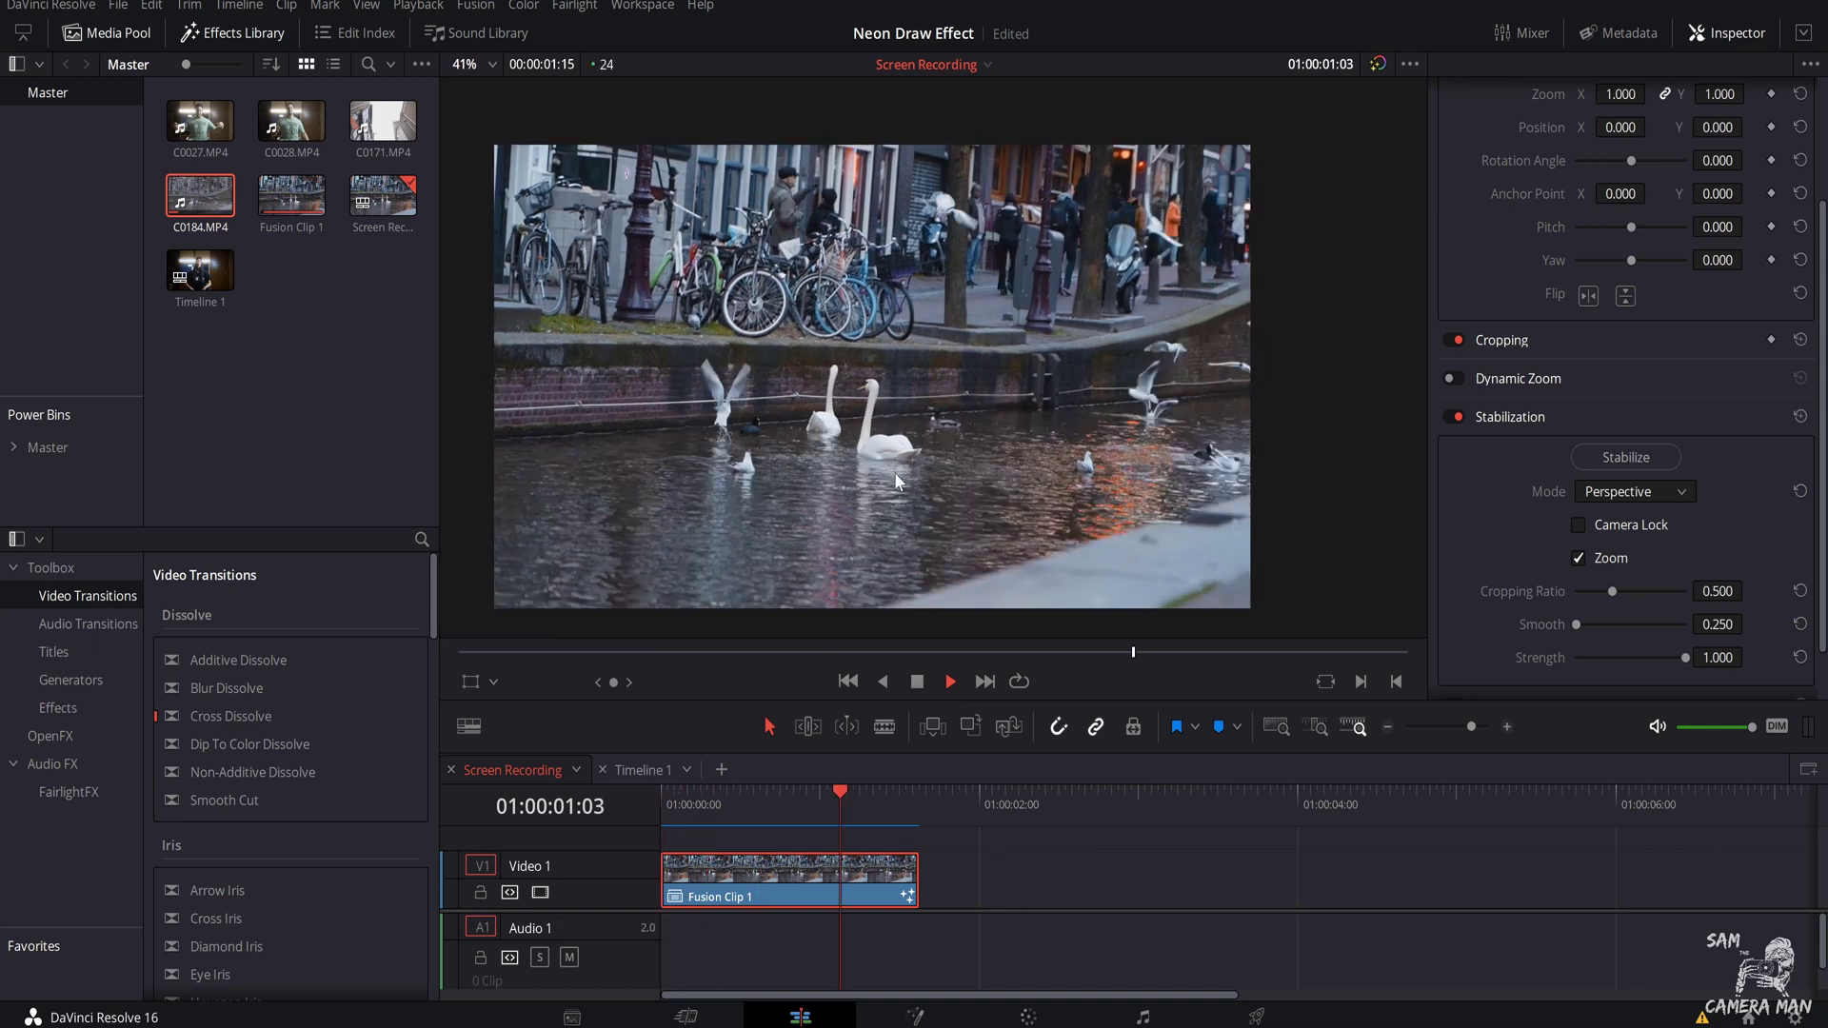
left_click(674, 792)
key("Home")
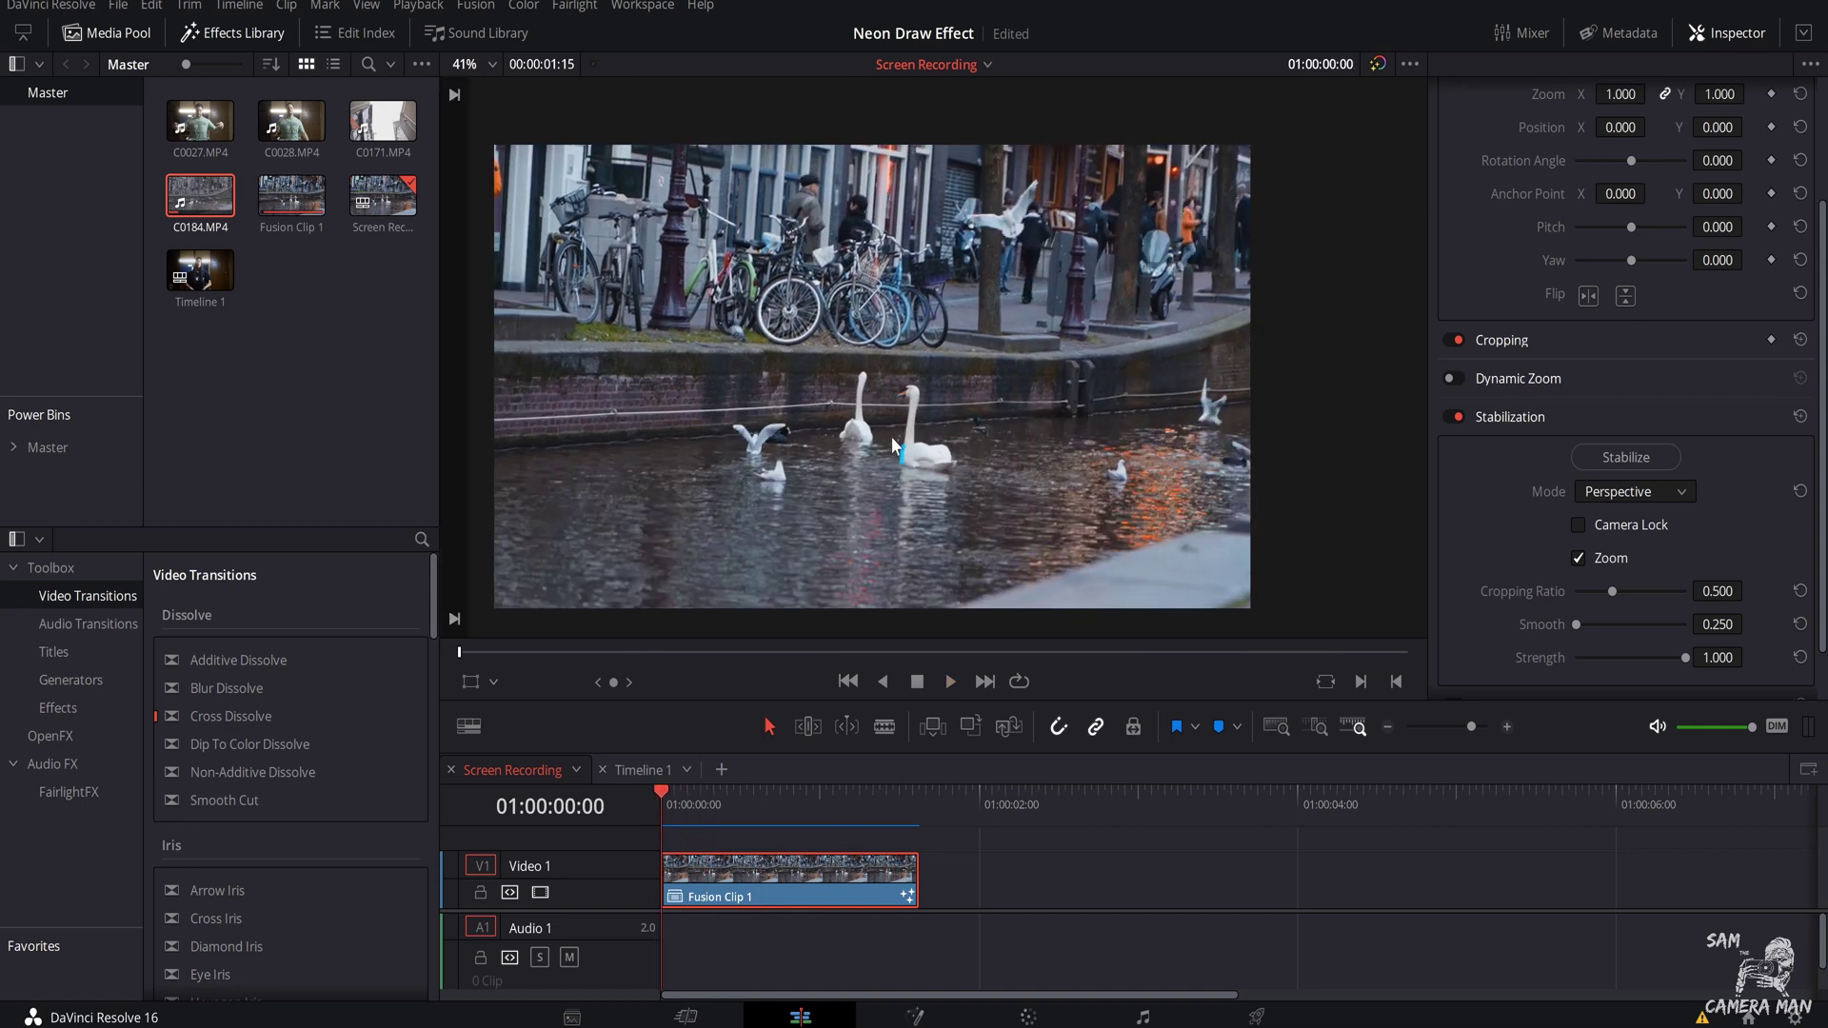
key("space")
left_click(688, 809)
key("Home")
left_click(909, 1015)
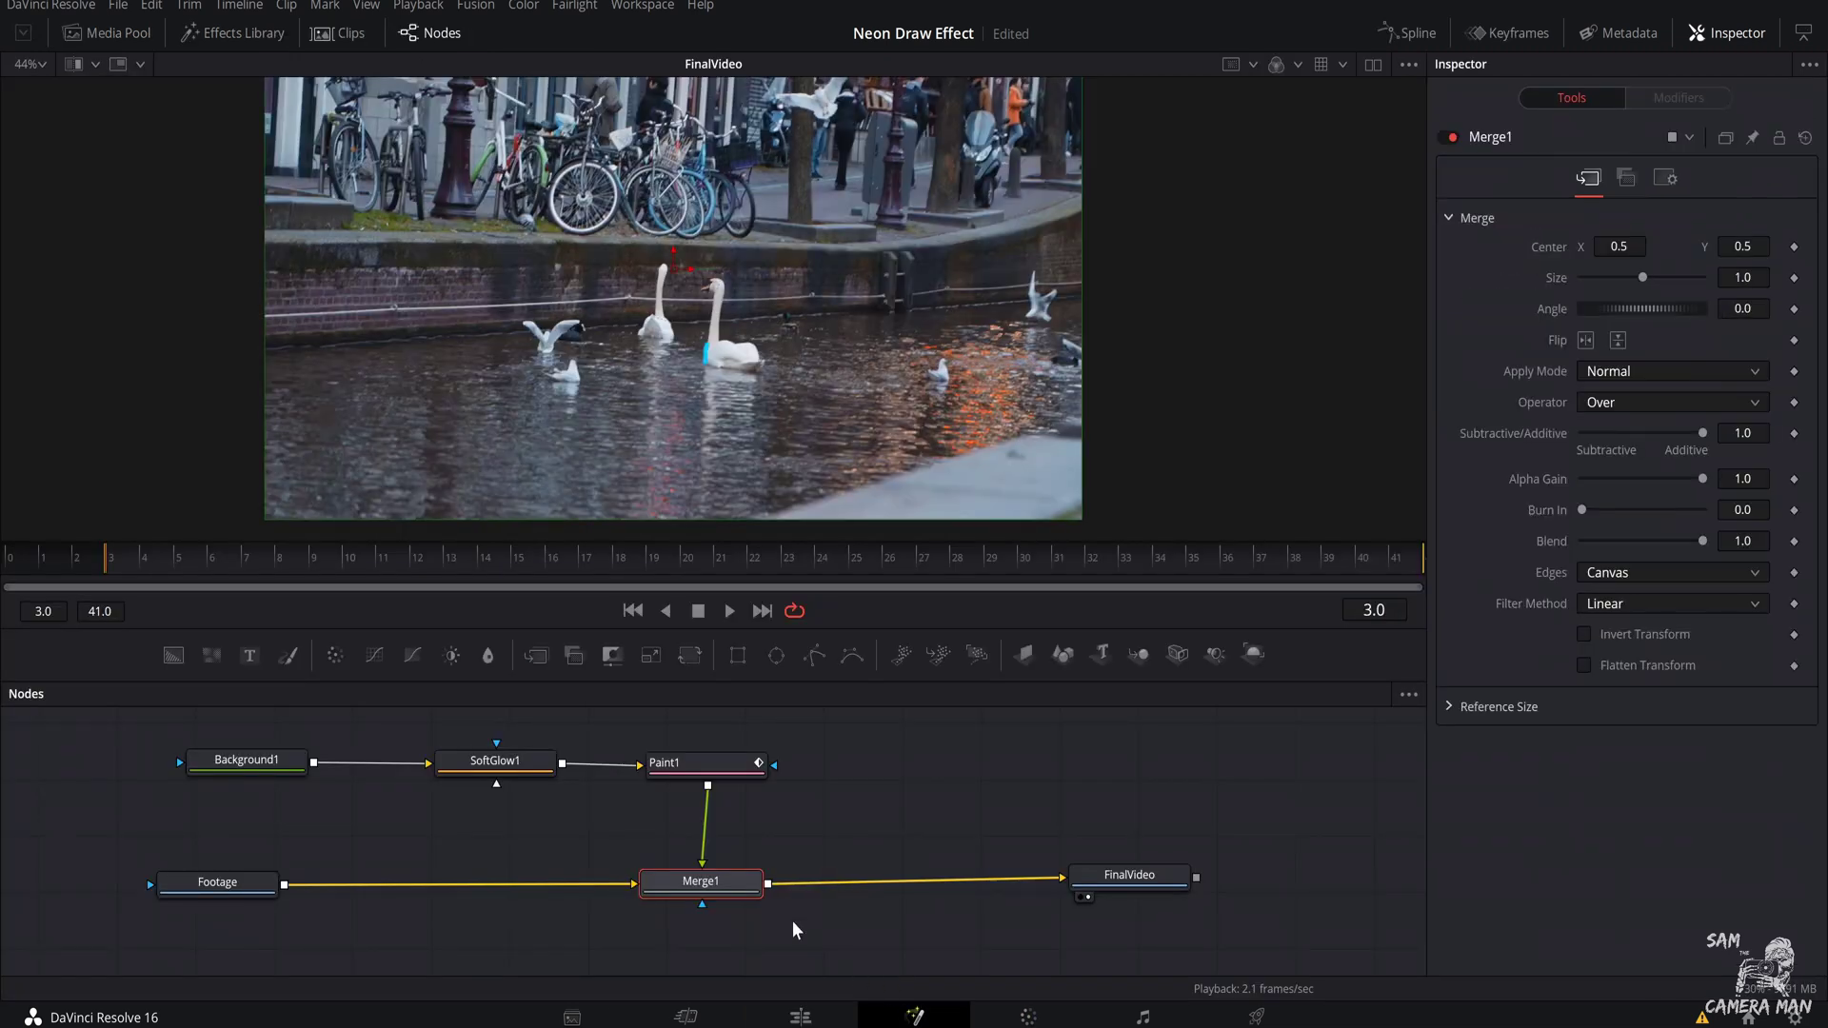
Step: Select the Paint1 node to show its cyan 0.0075 brush settings in the Inspector
left_click(711, 761)
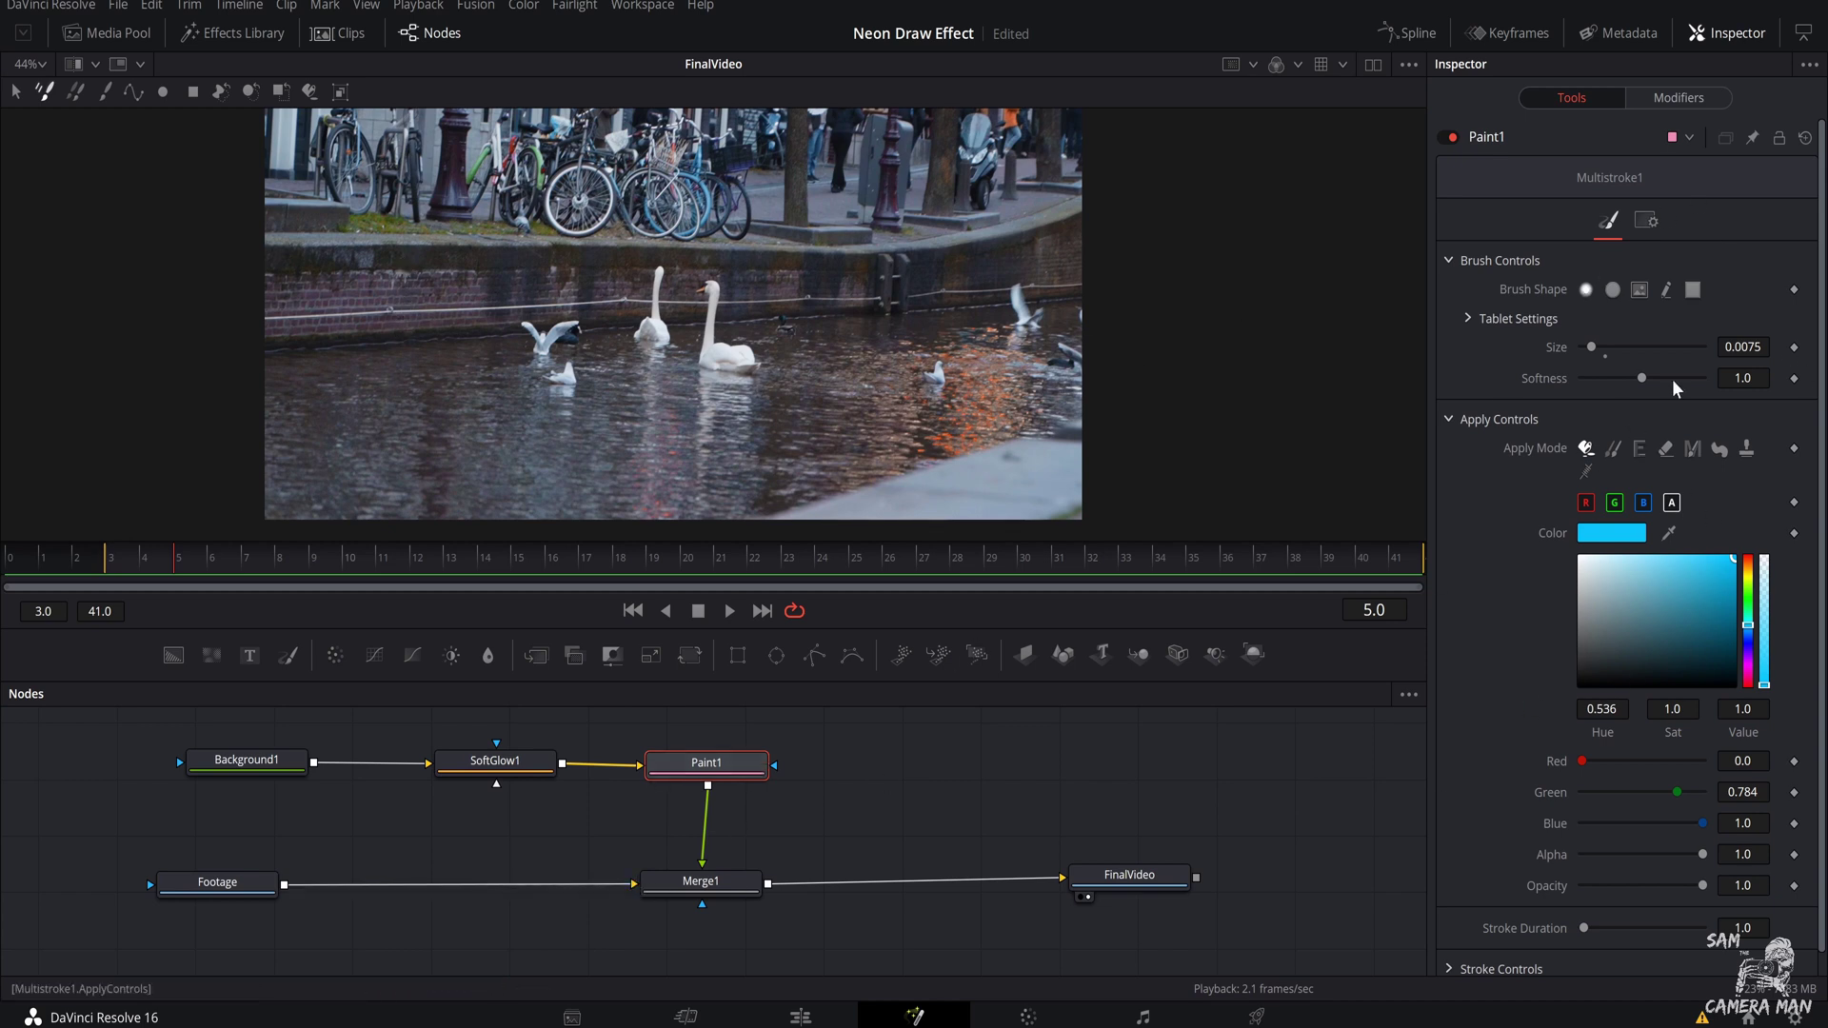
Step: Paint two test strokes, then set the freehand brush to size 0.011 and stroke duration 0.5
mouse_move(425, 310)
left_mouse_down()
mouse_move(468, 325)
mouse_move(390, 340)
left_mouse_up()
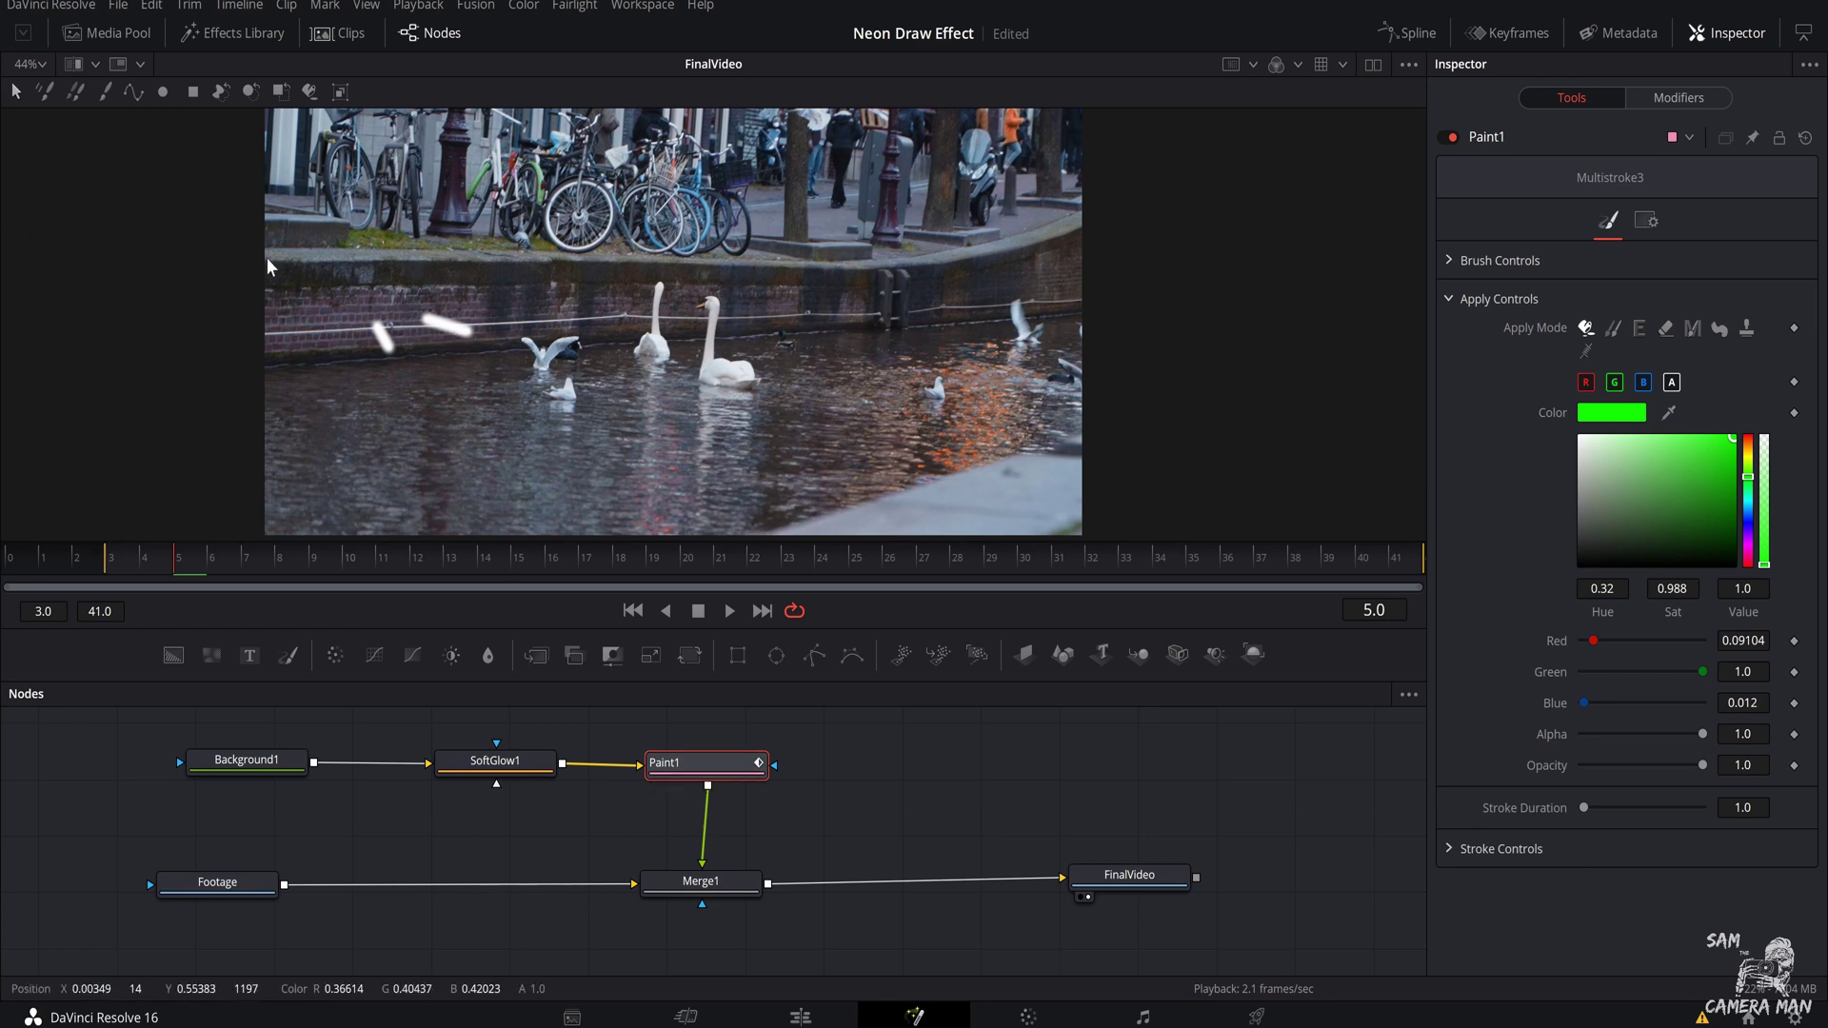
left_click(45, 91)
left_click(1453, 260)
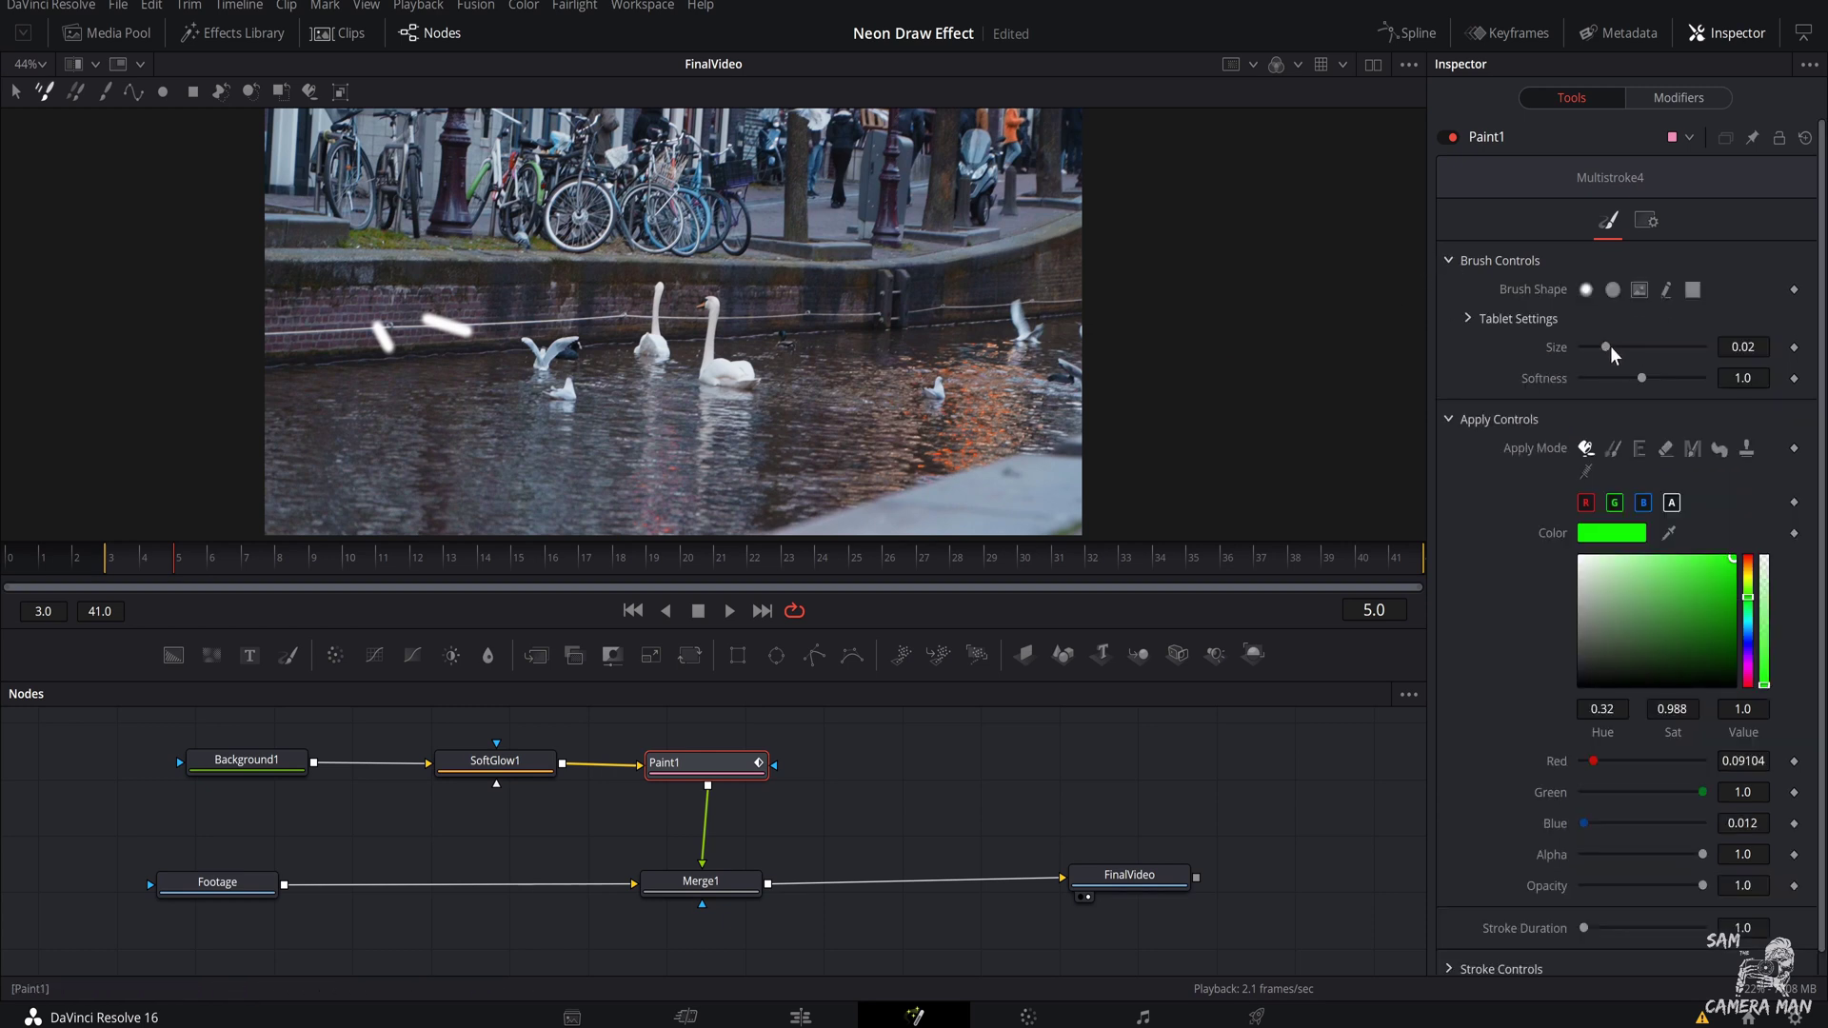
left_click(1445, 259)
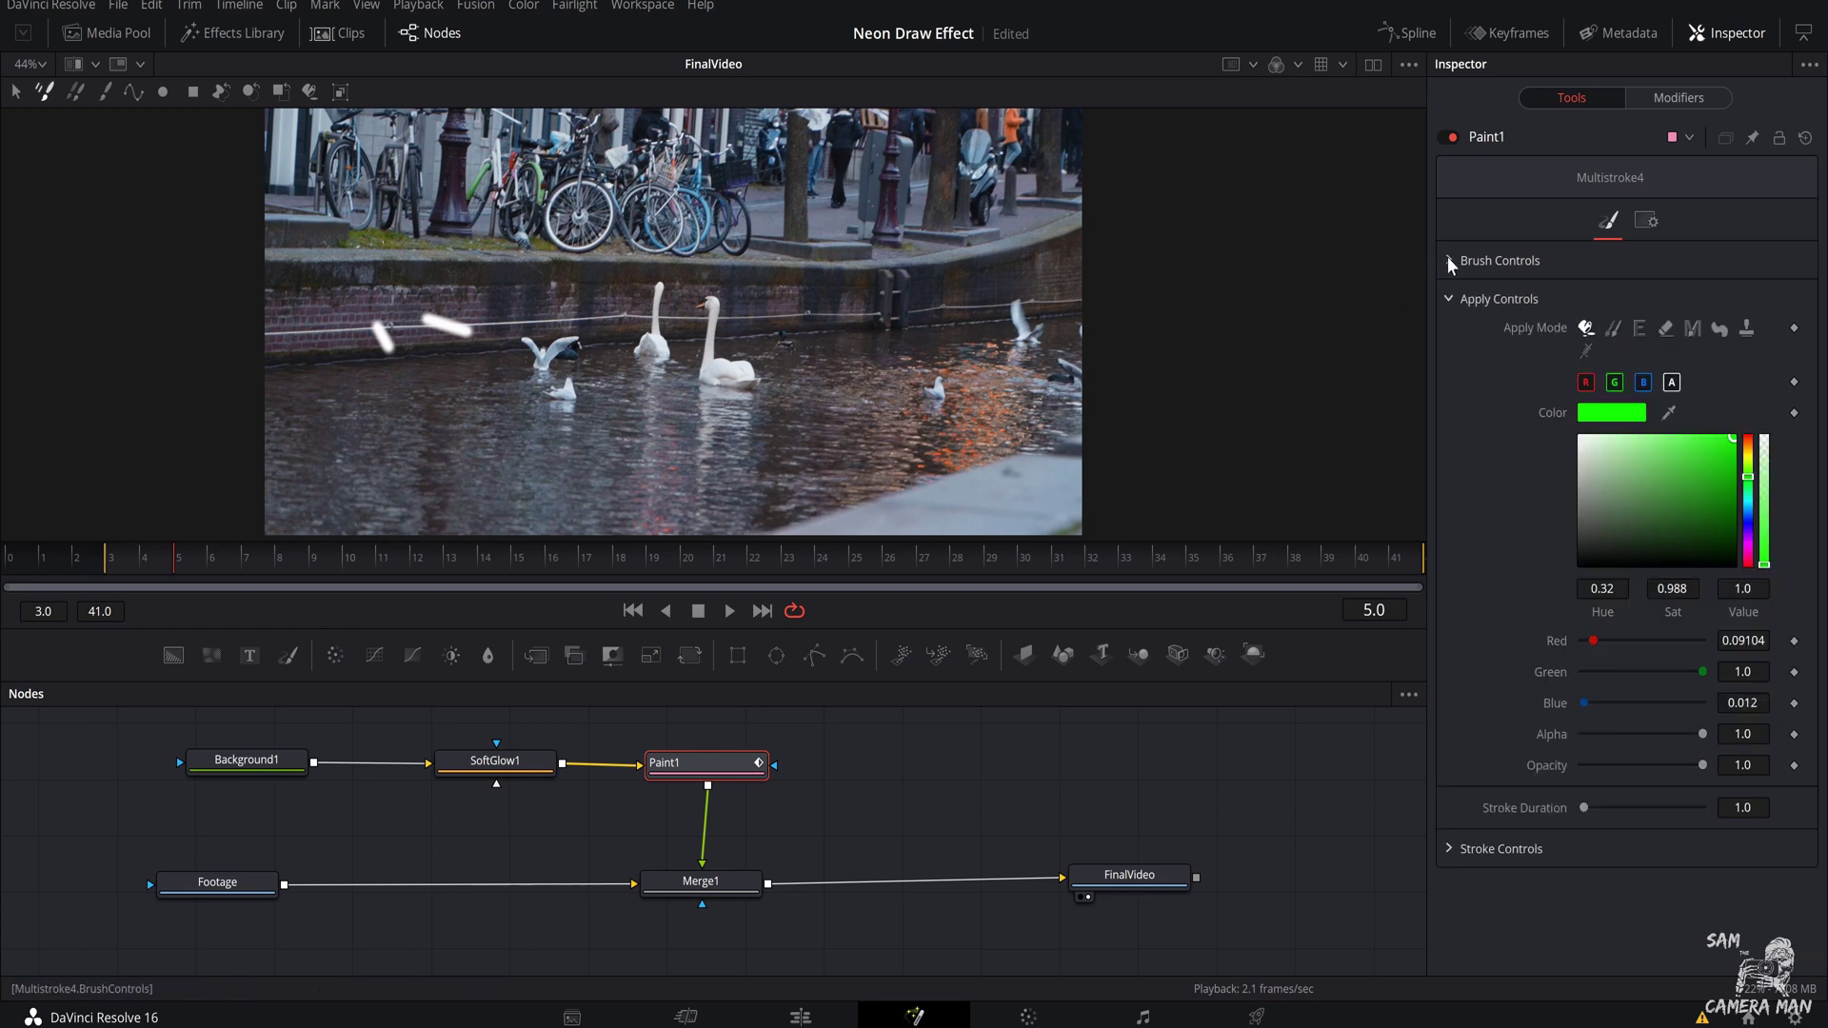
left_click(1500, 260)
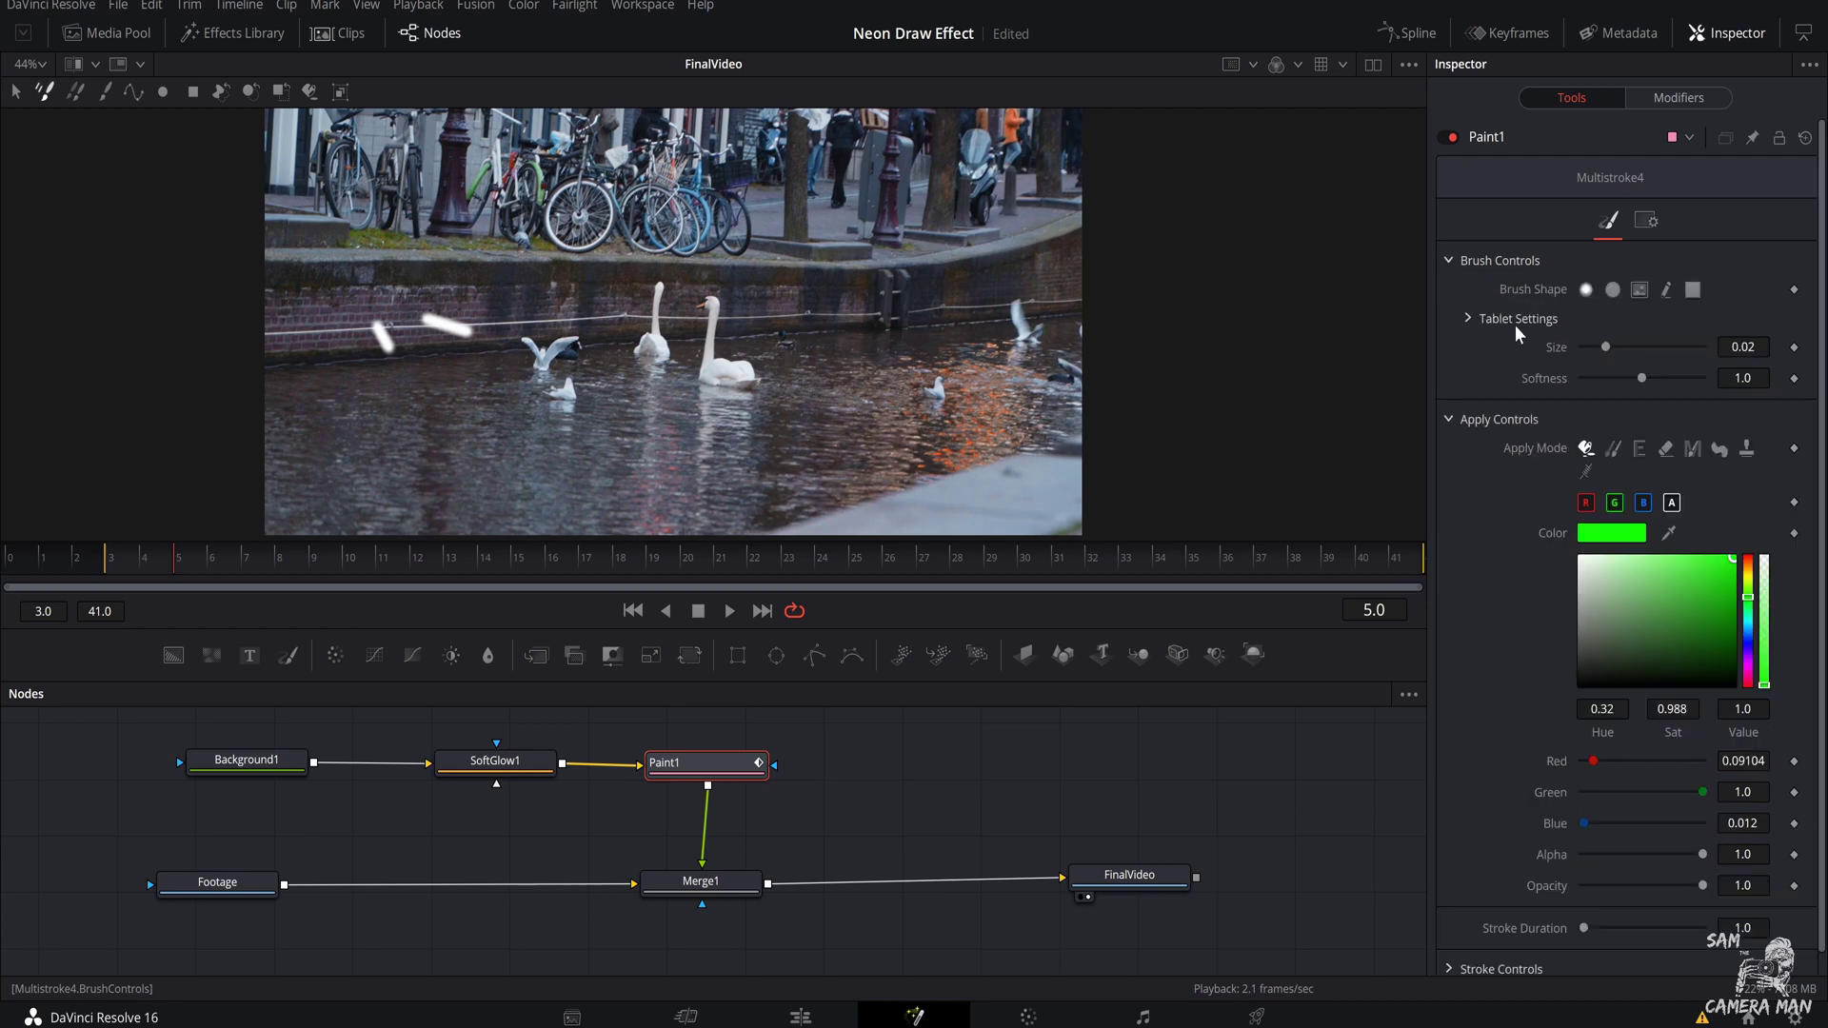
left_click_drag(1604, 346, 1596, 346)
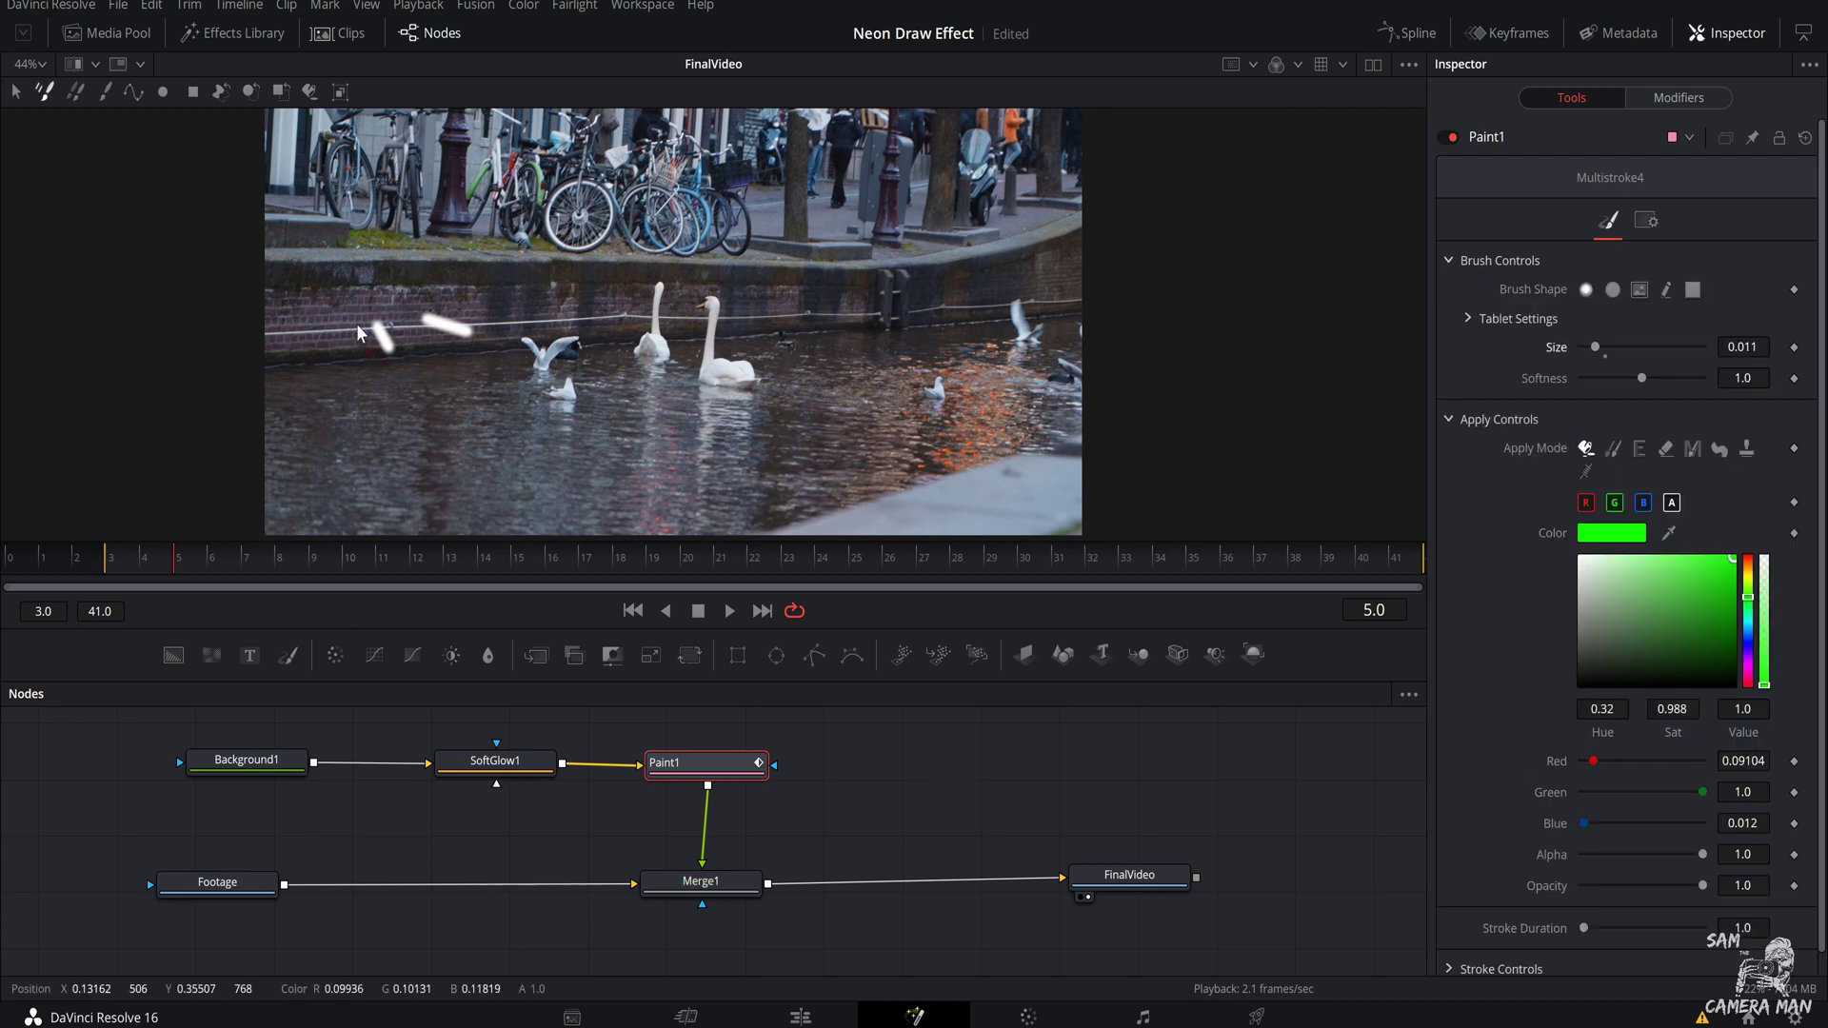
left_click_drag(1584, 928, 1446, 934)
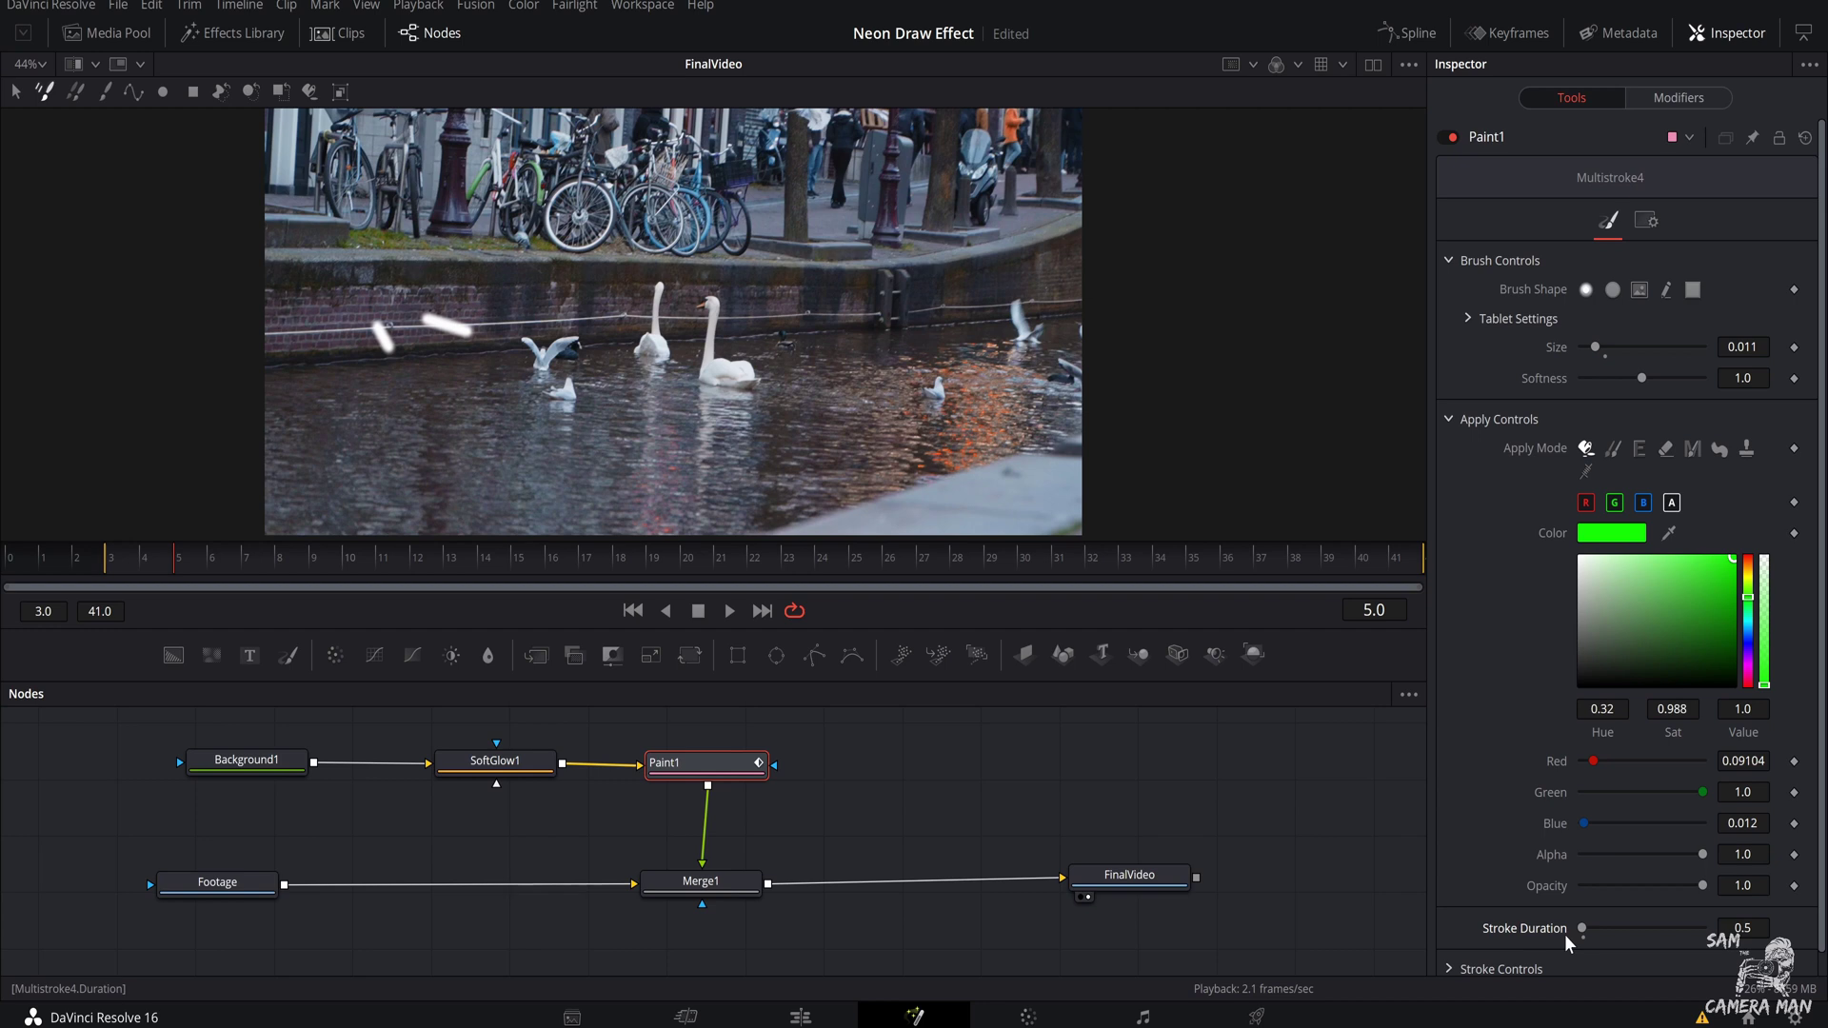
Step: Raise stroke duration to 30, paint two eyes and a smile on the wall, then preview
left_click_drag(1580, 929, 1704, 926)
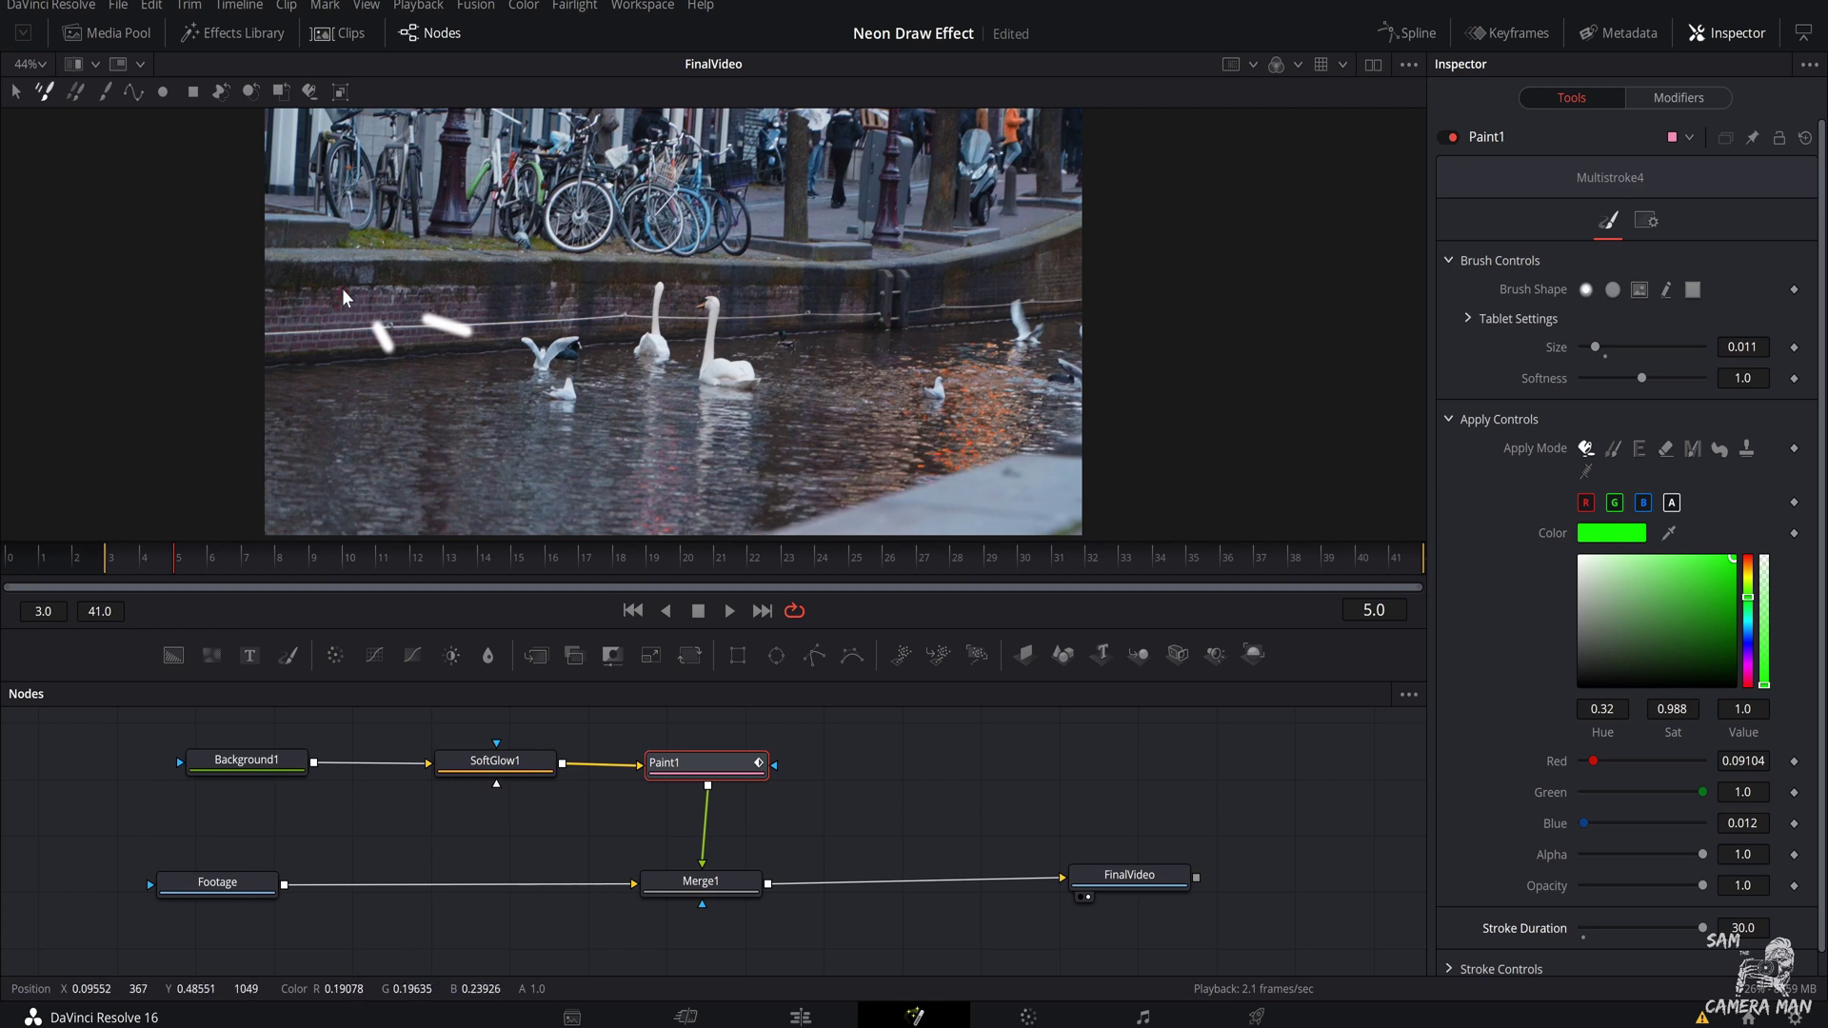
left_click_drag(341, 295, 347, 297)
left_click(384, 297)
mouse_move(341, 321)
left_mouse_down()
mouse_move(364, 340)
mouse_move(393, 328)
mouse_move(372, 340)
left_mouse_up()
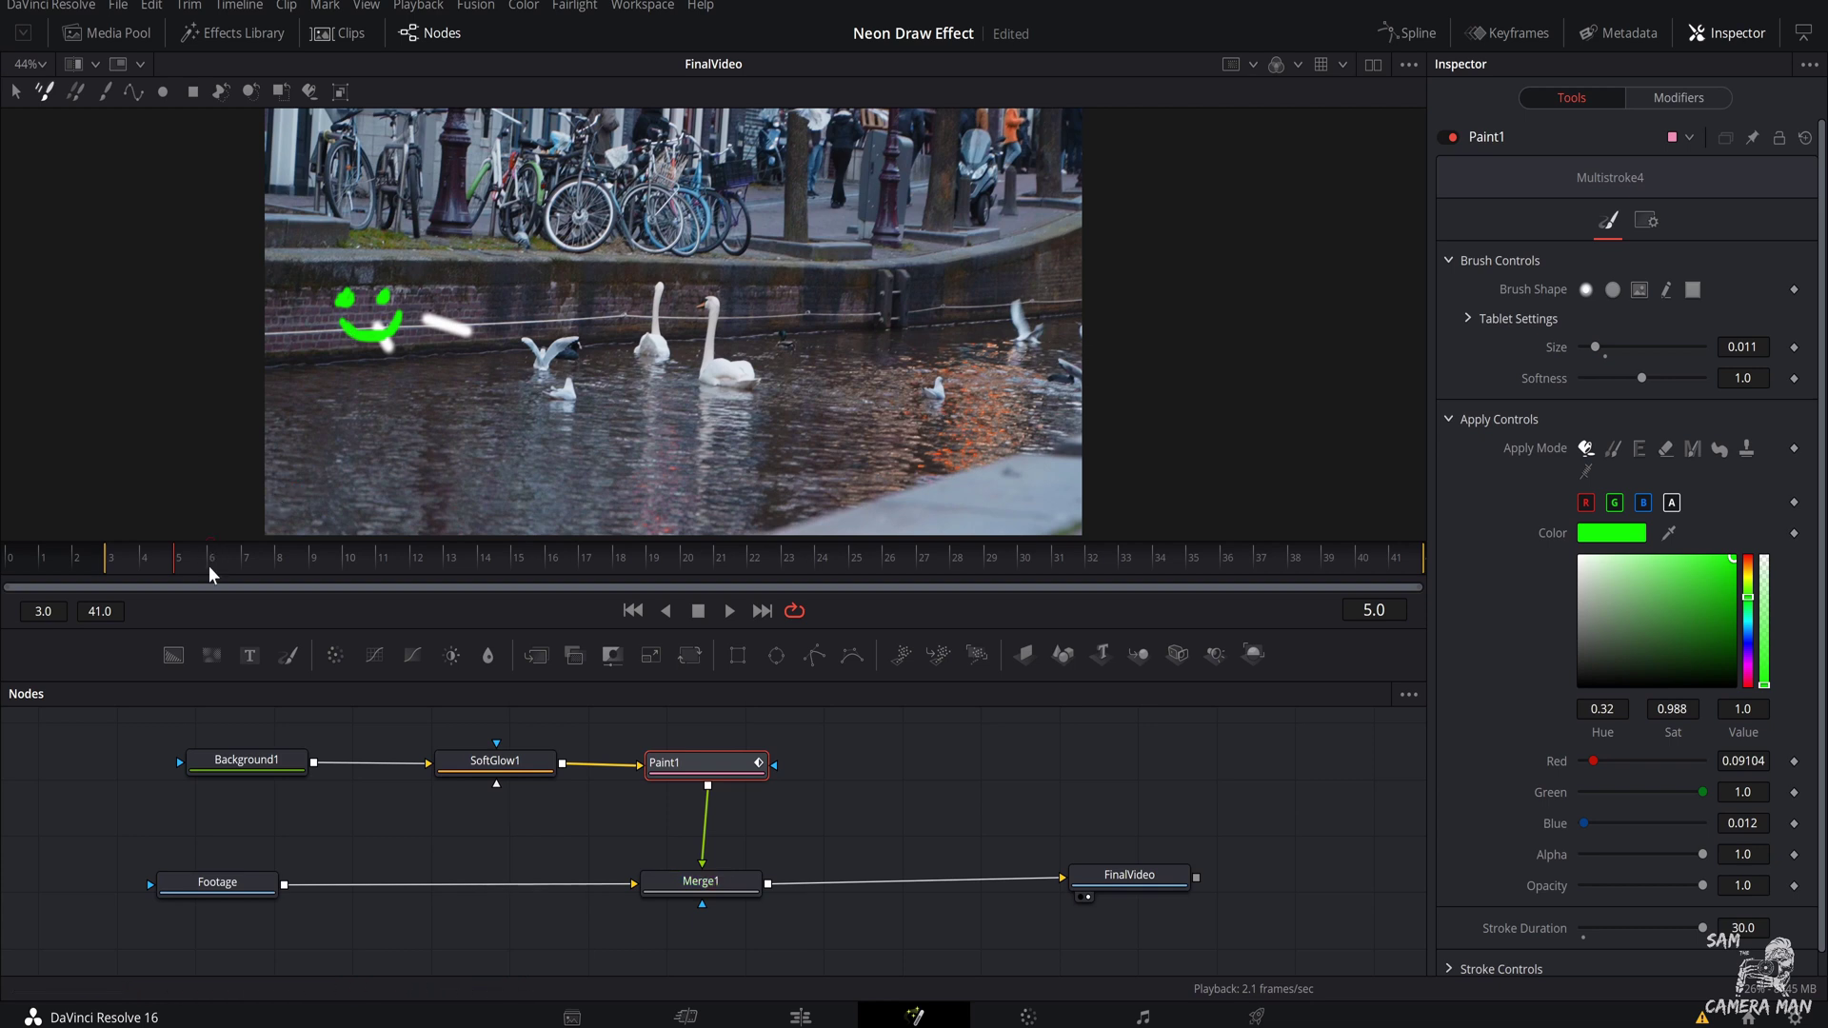
left_click_drag(203, 564, 364, 545)
key("space")
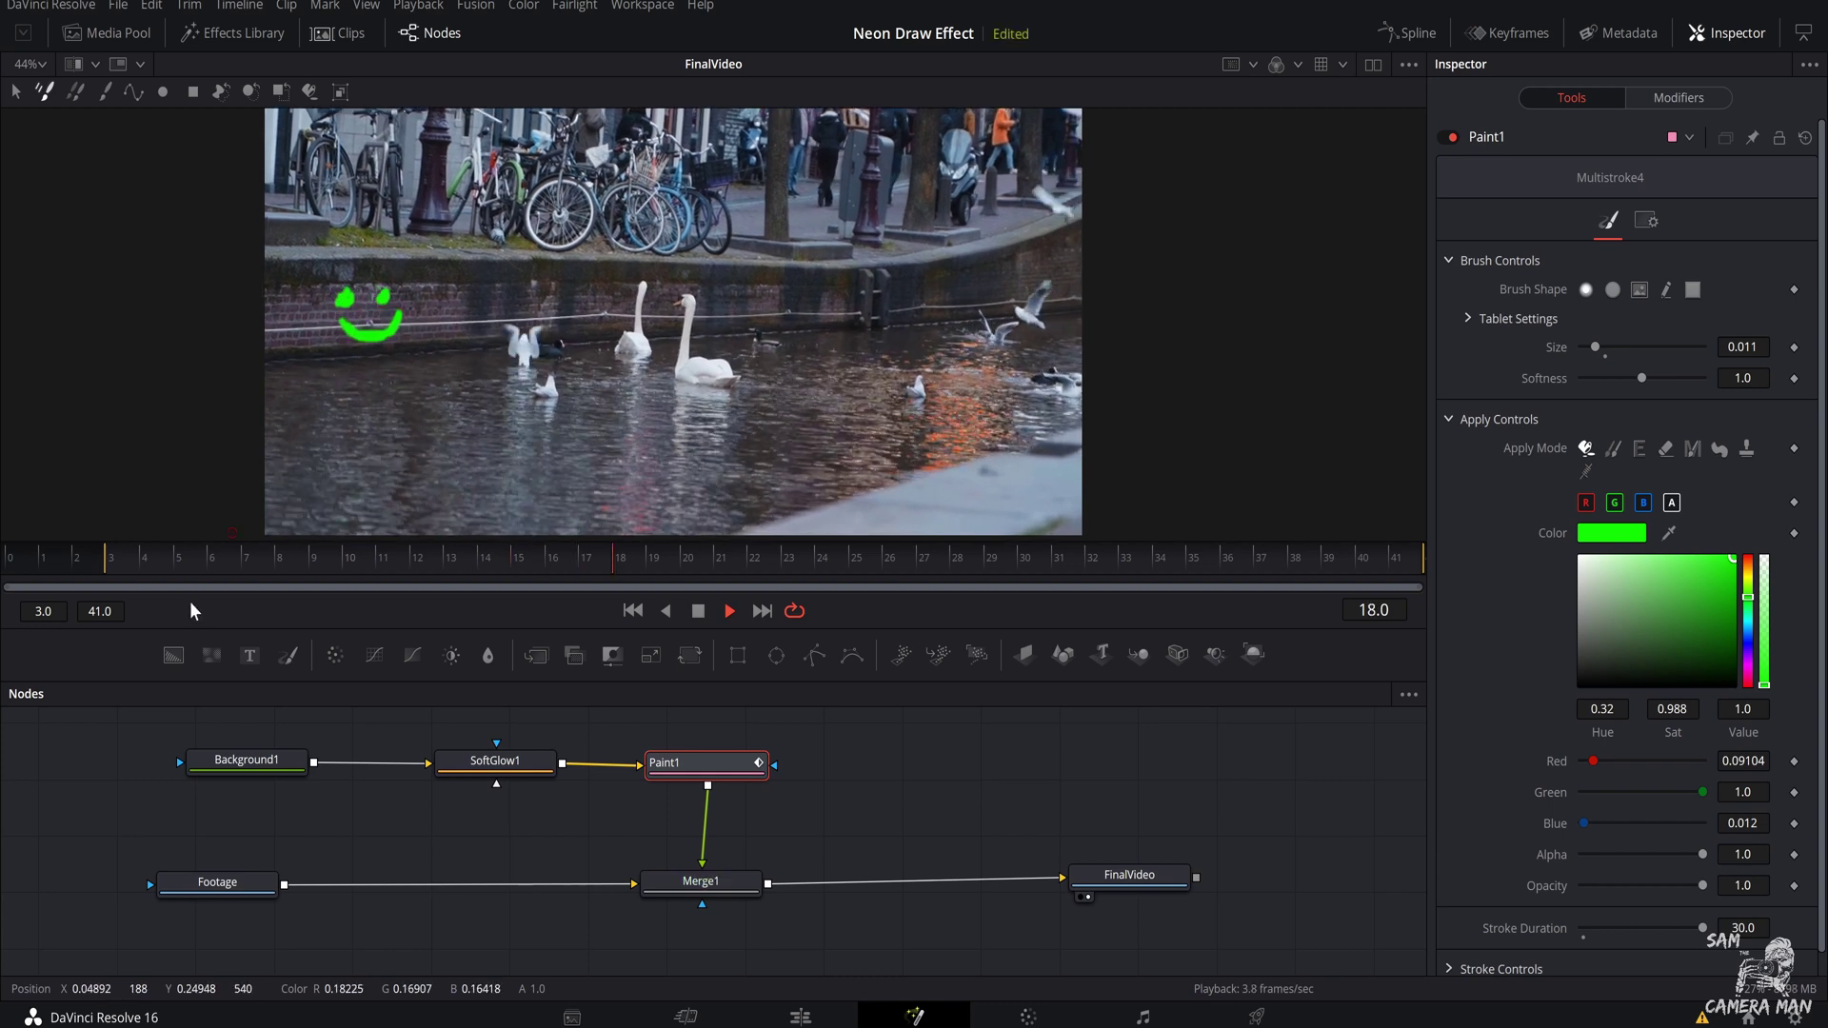
Step: Stop playback, go to frame 6, and show the Footage node's settings in the Inspector
key("space")
left_click(99, 568)
left_click(164, 567)
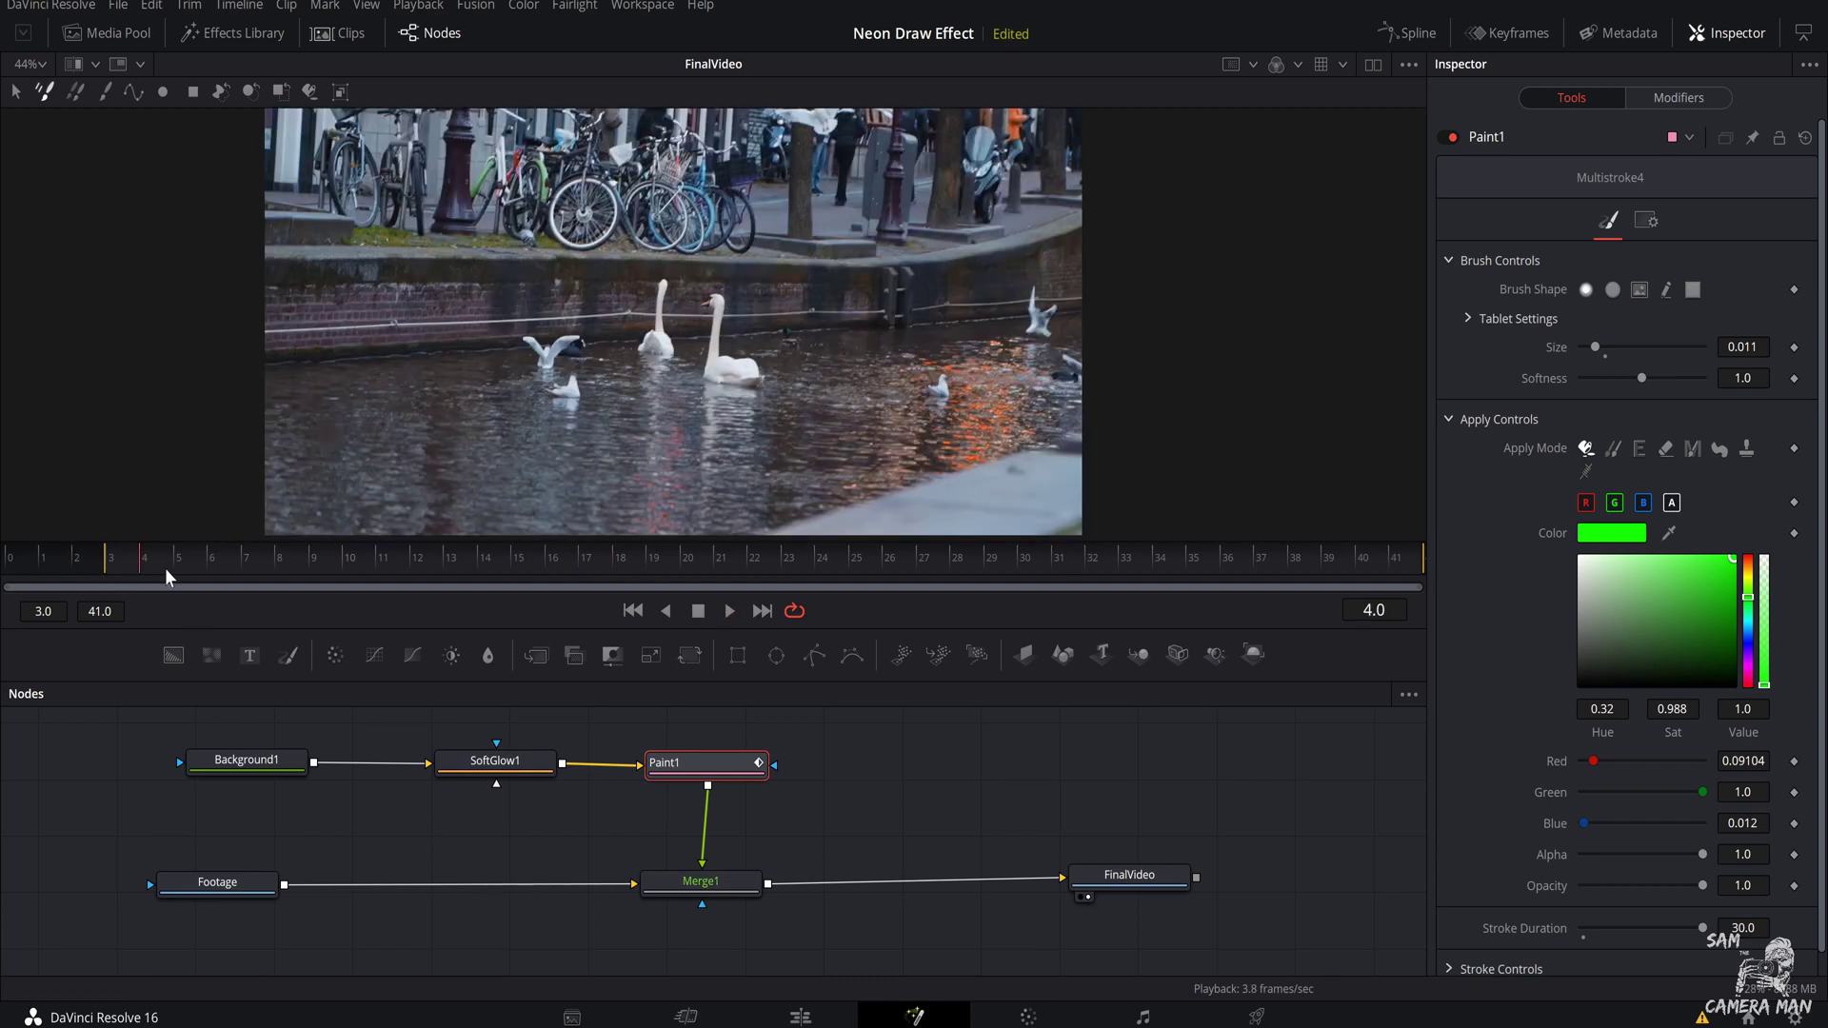
left_click(206, 564)
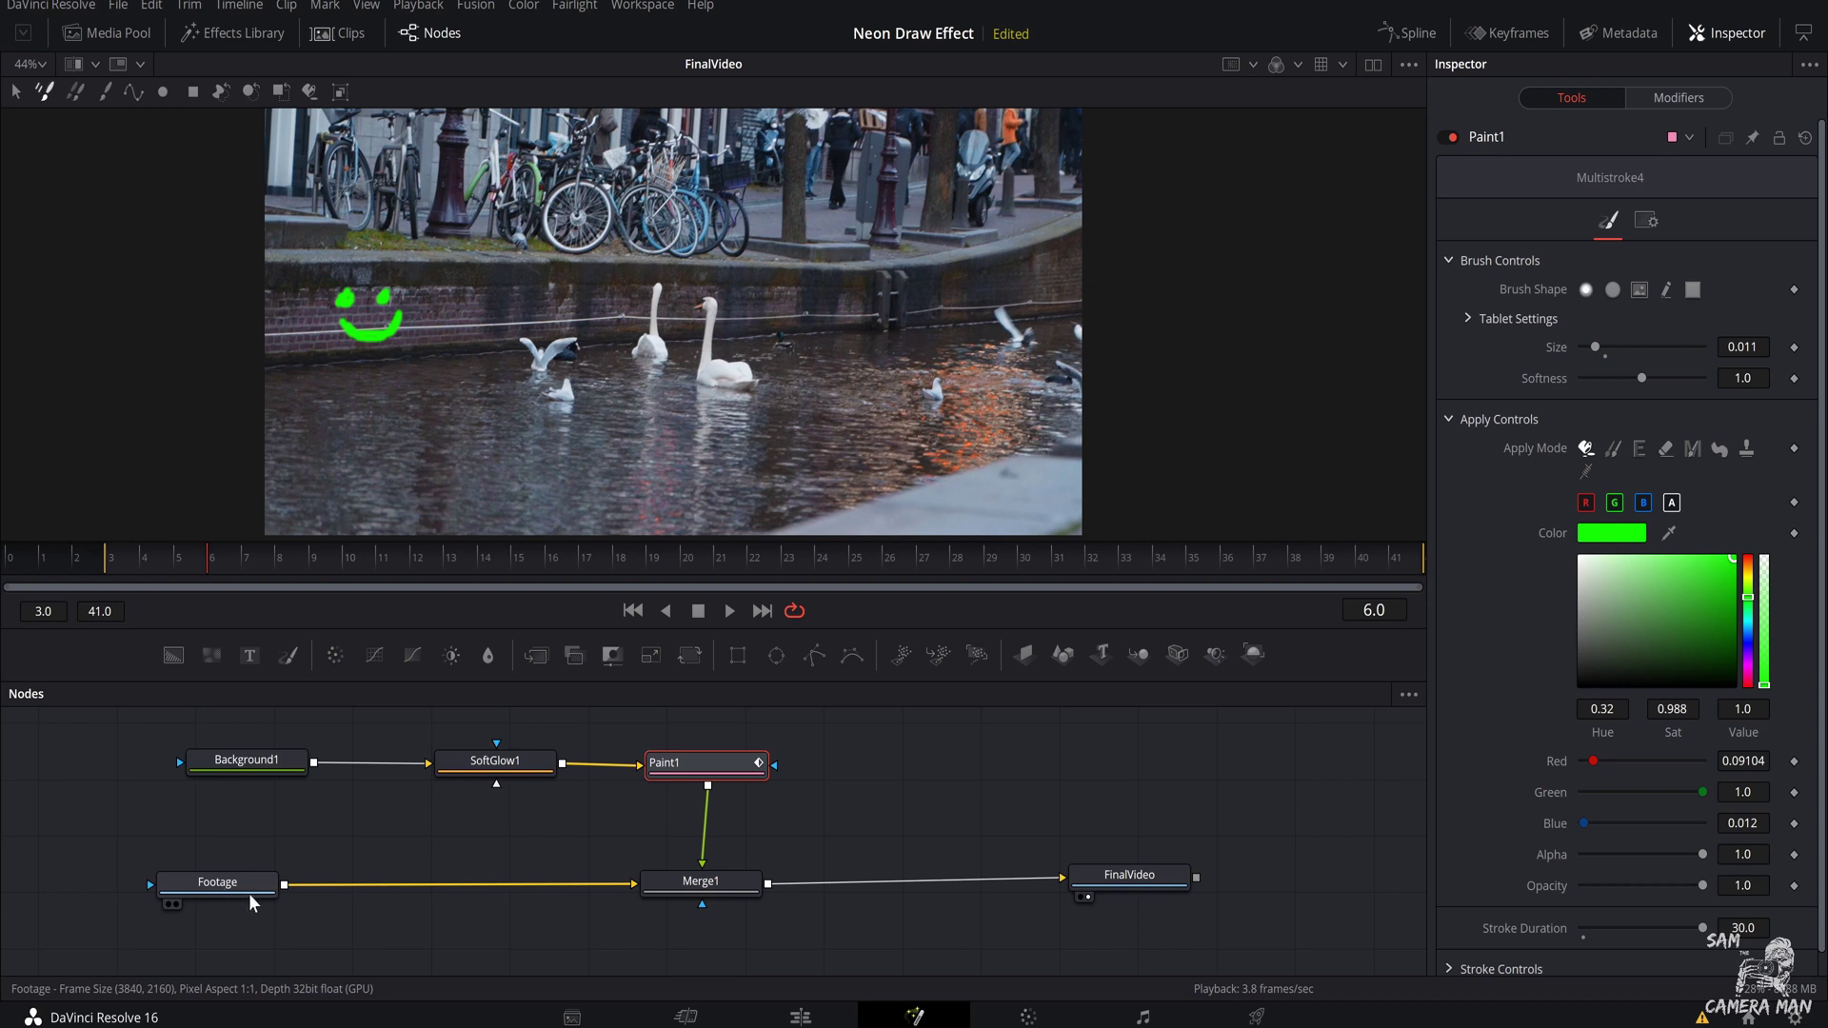
left_click(214, 890)
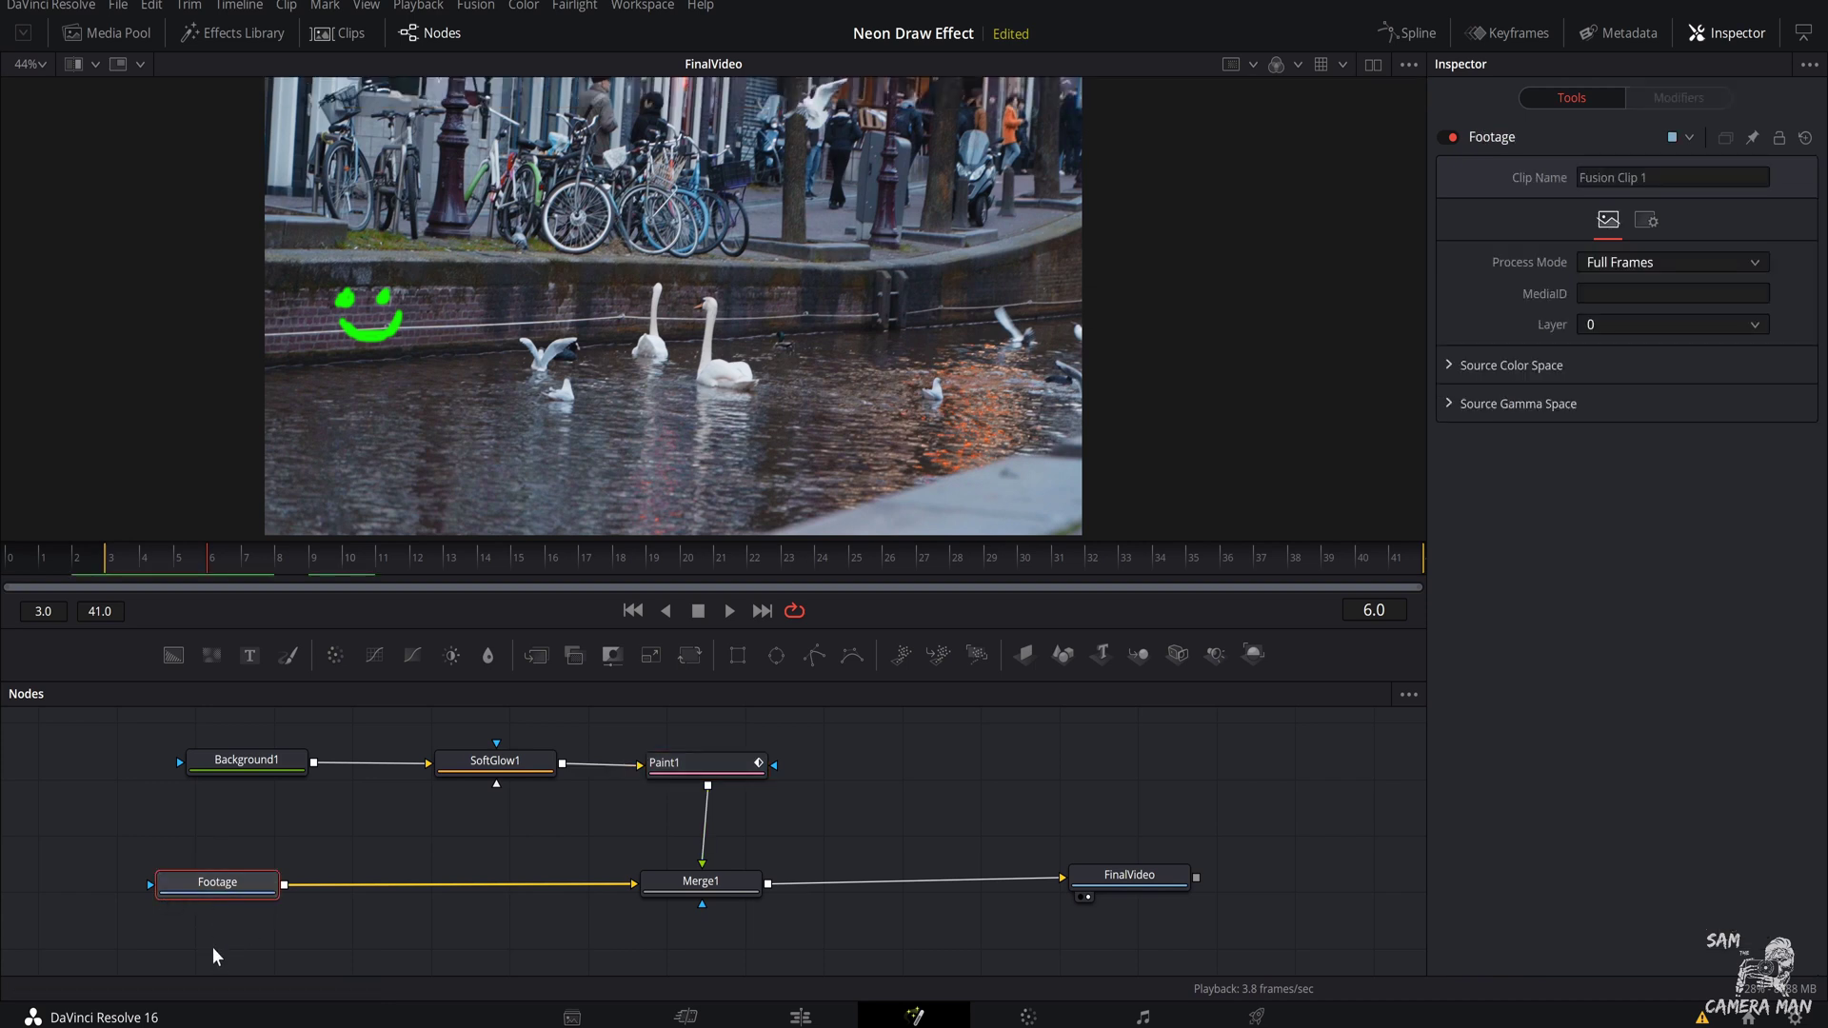
Step: Search the tool list for 'planar' and add a Planar Tracker node after Footage
key("shift+space")
type("paint")
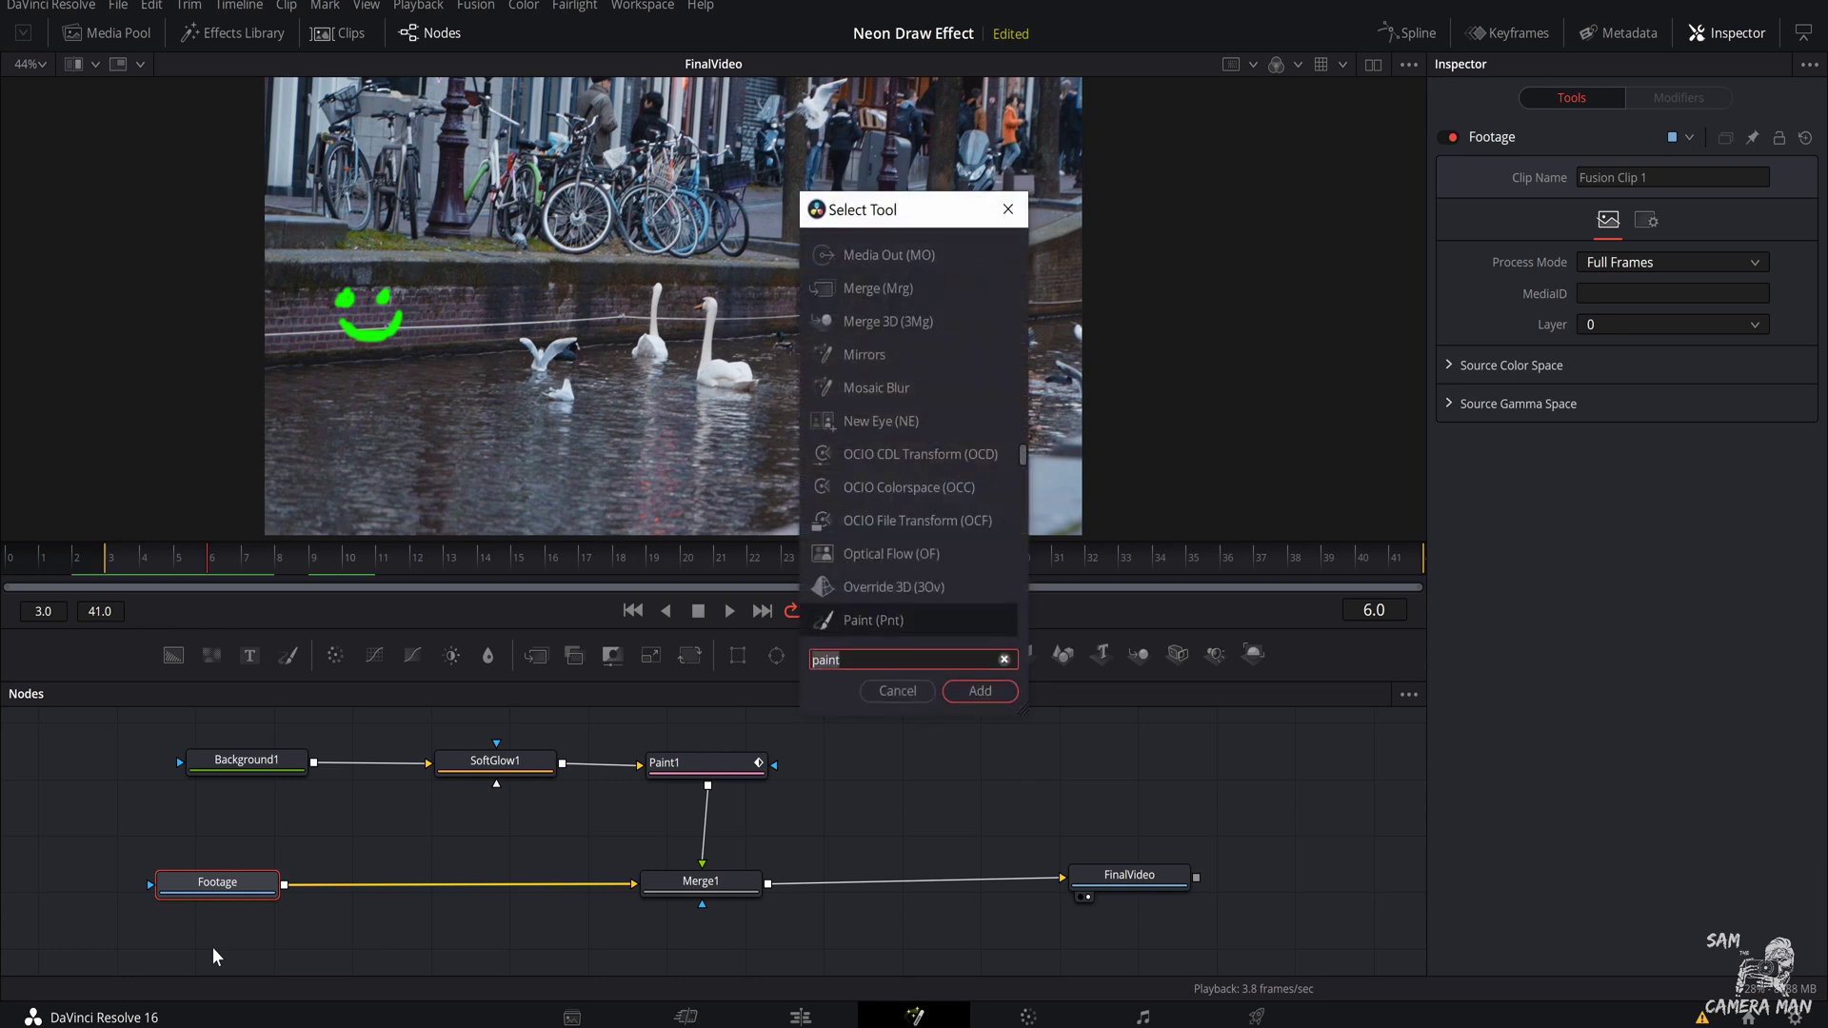
key("BackSpace")
key("BackSpace")
key("BackSpace")
key("BackSpace")
type("lanar")
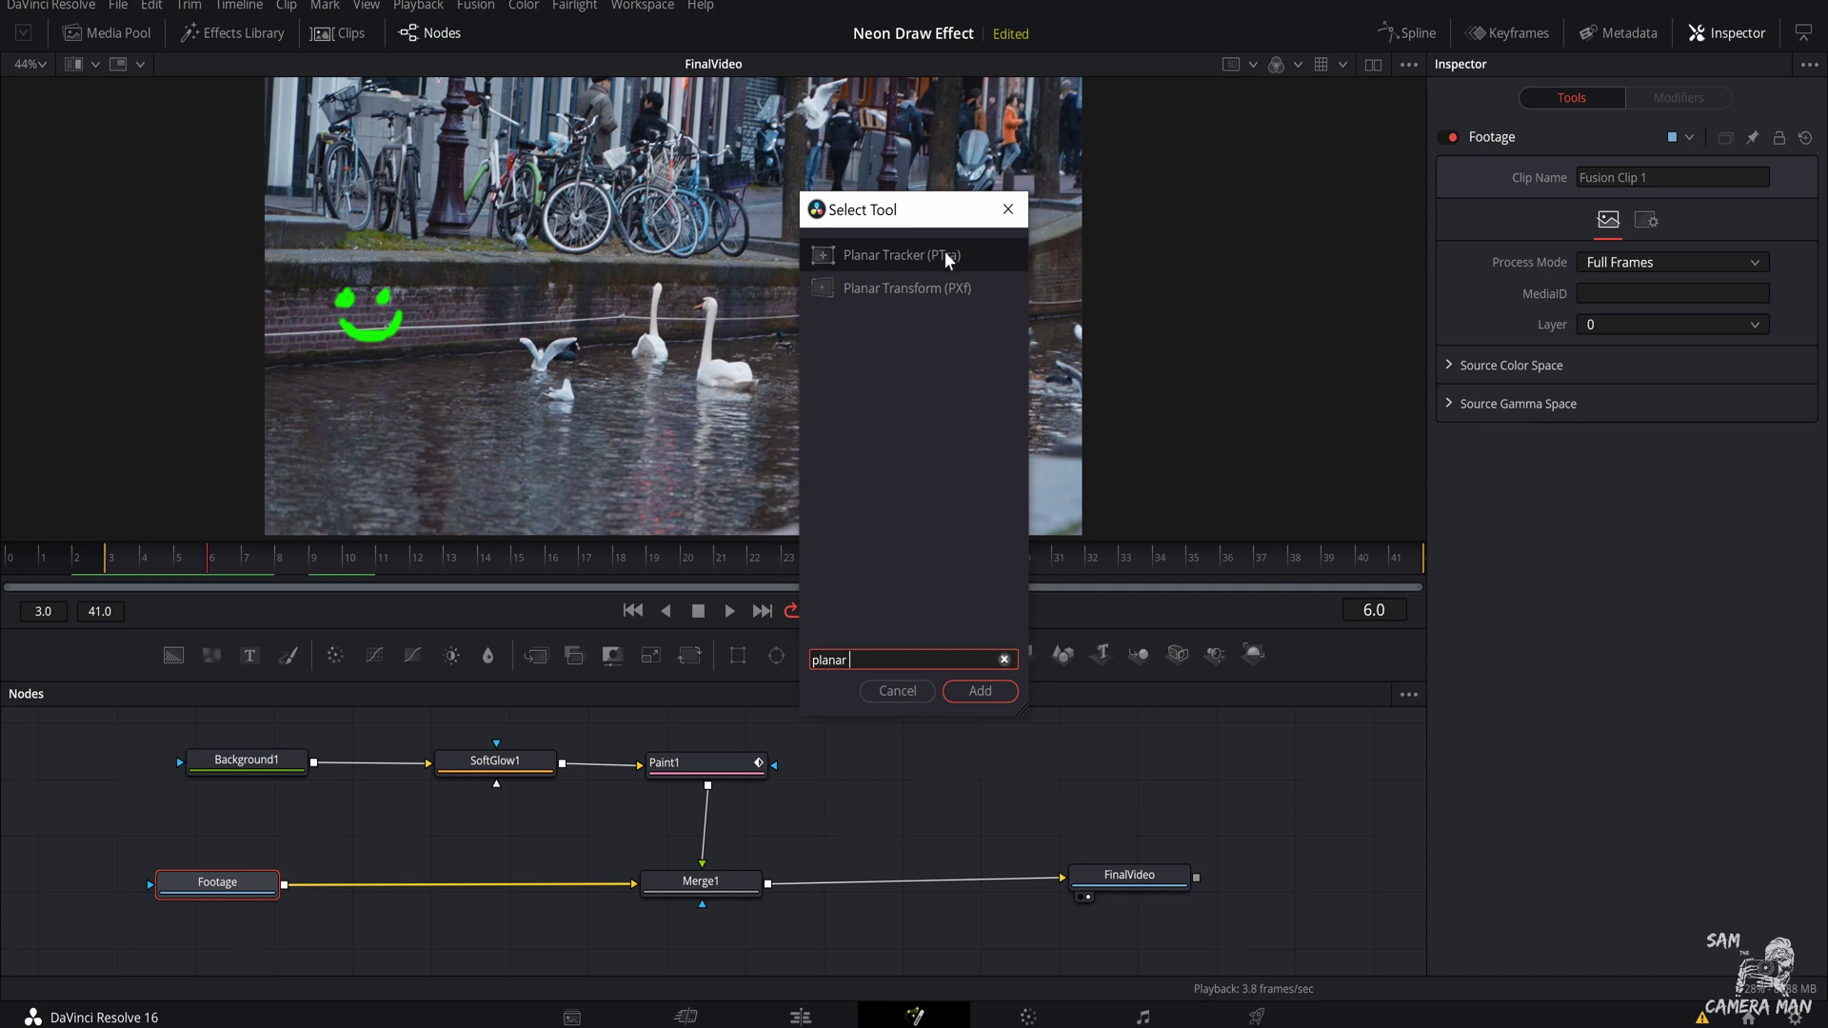
left_click(893, 259)
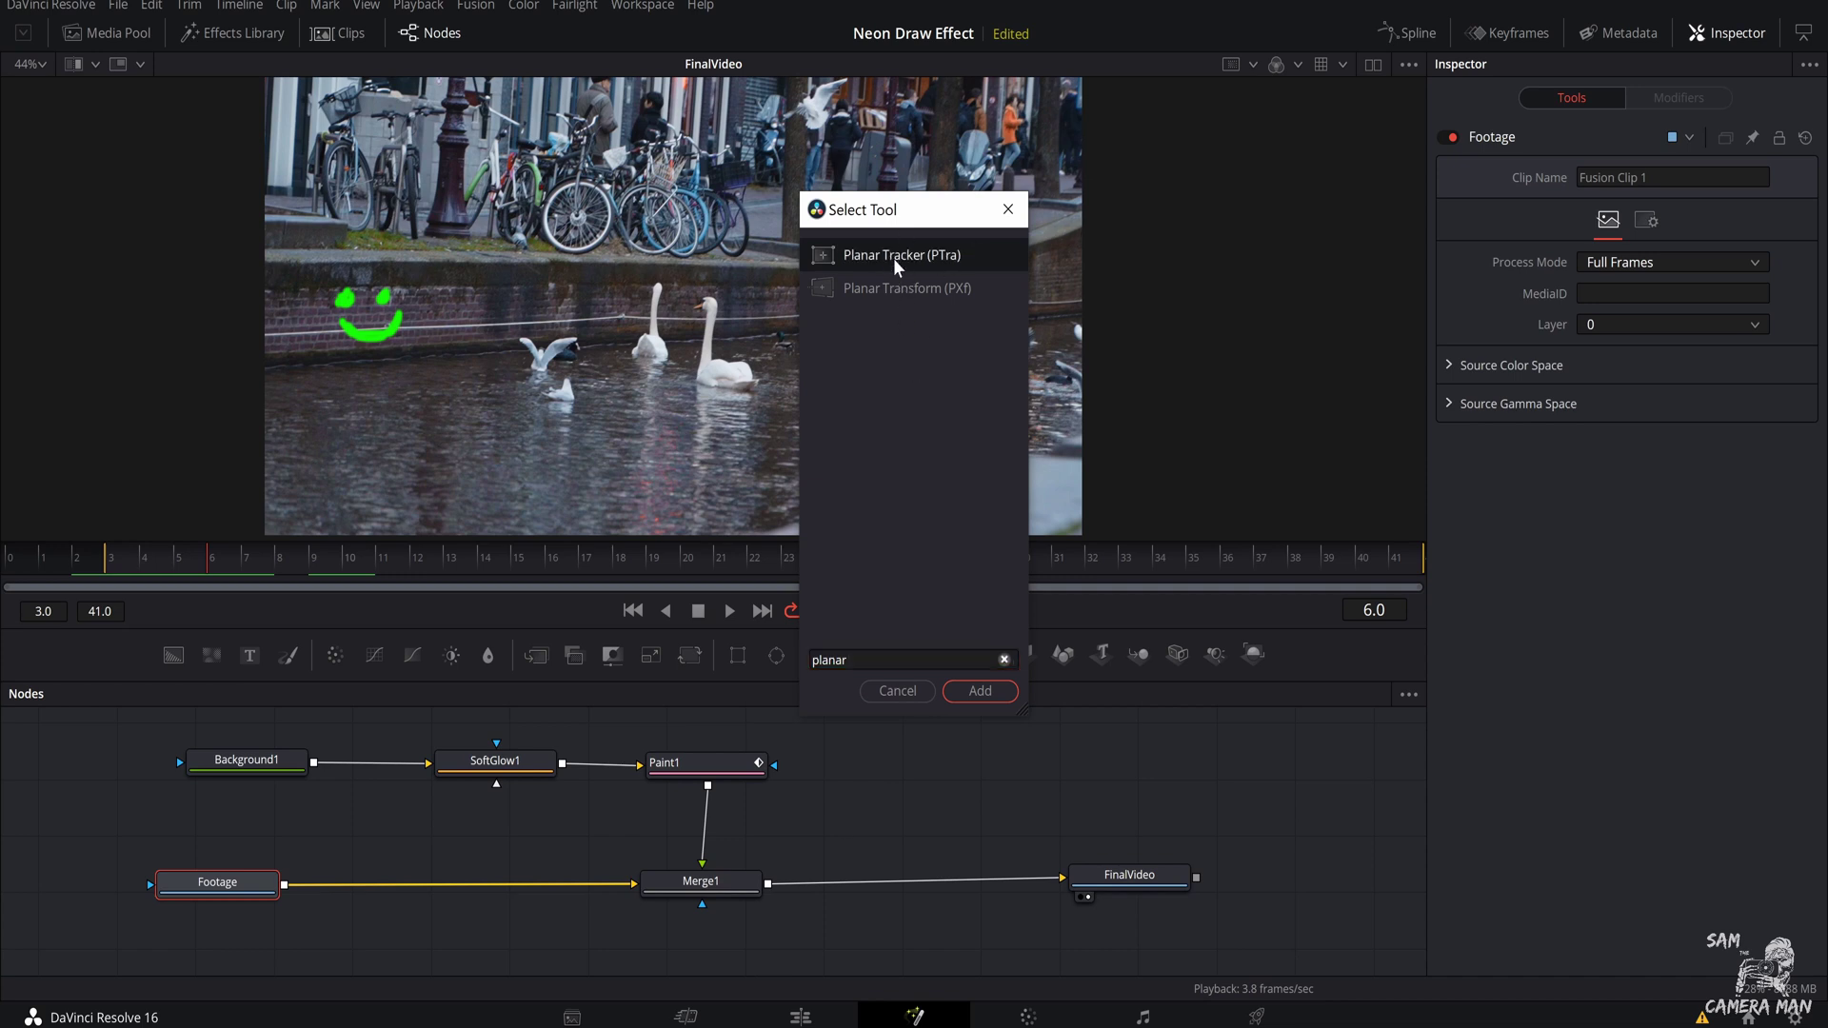
left_click(975, 688)
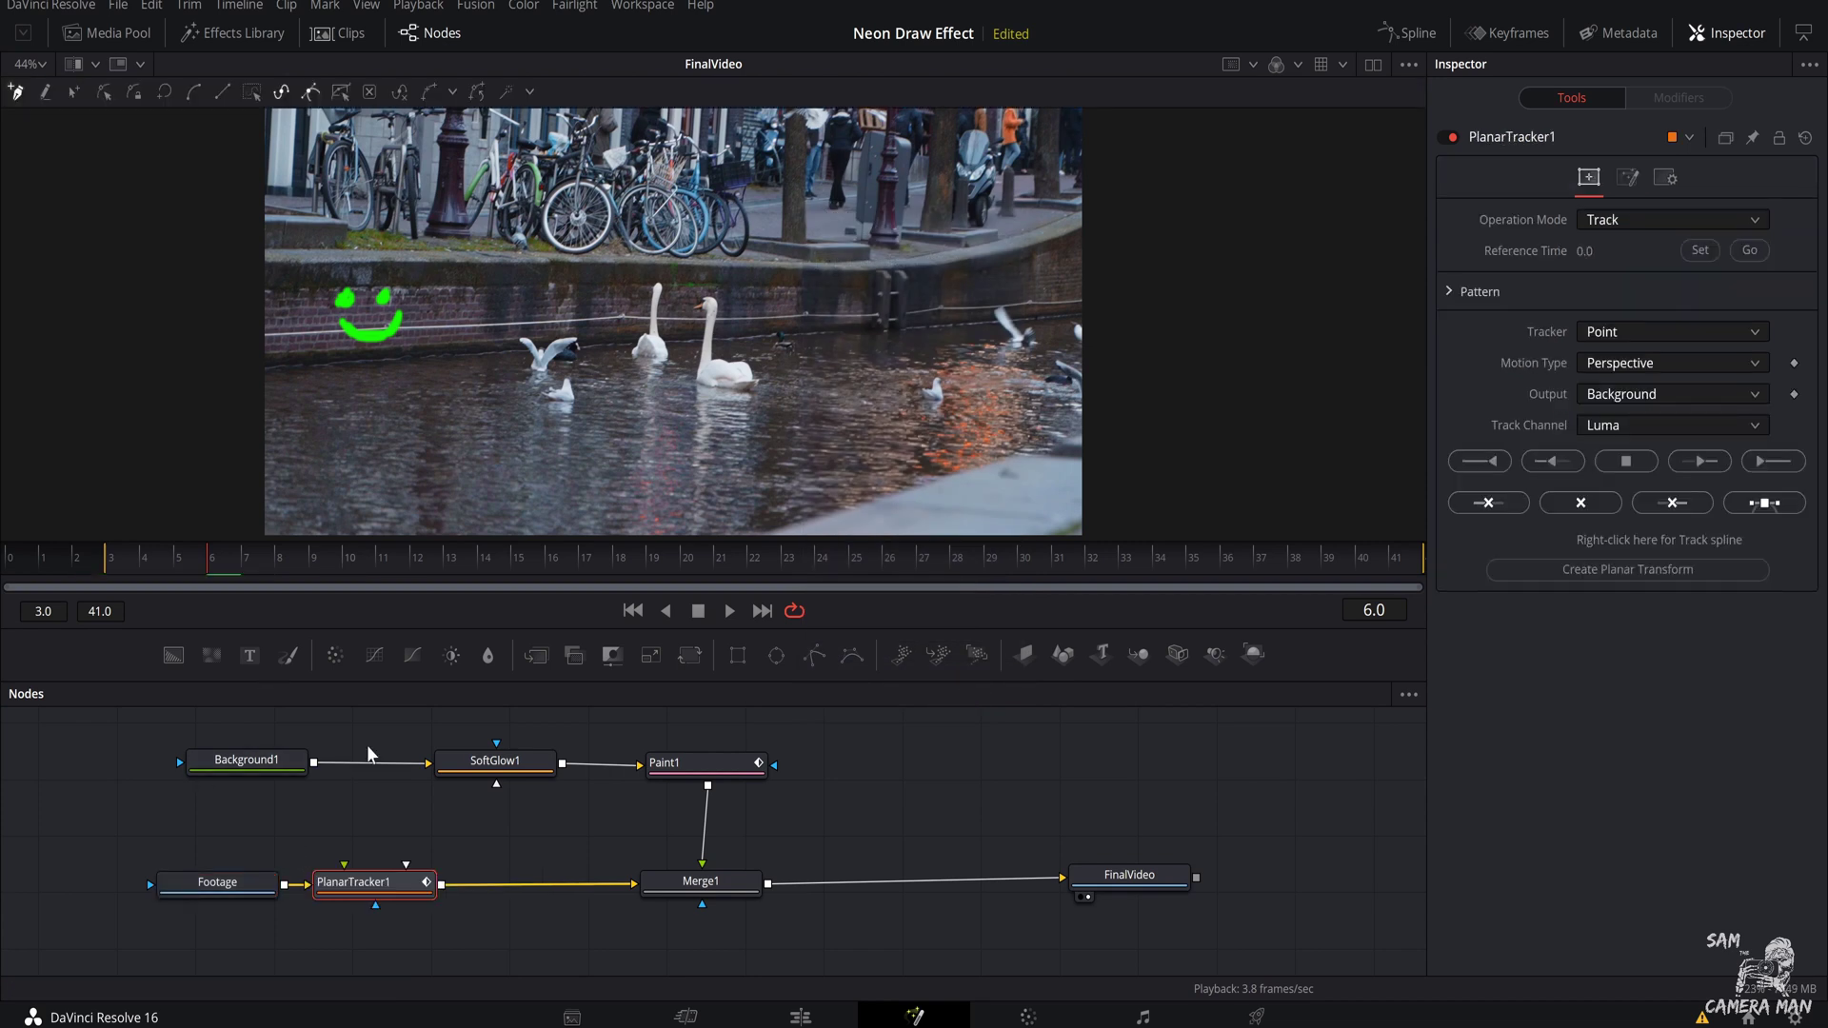
Step: Position PlanarTracker1 between Footage and Merge1, set Hybrid Point/Area tracker and Translation motion
left_click_drag(413, 900, 488, 895)
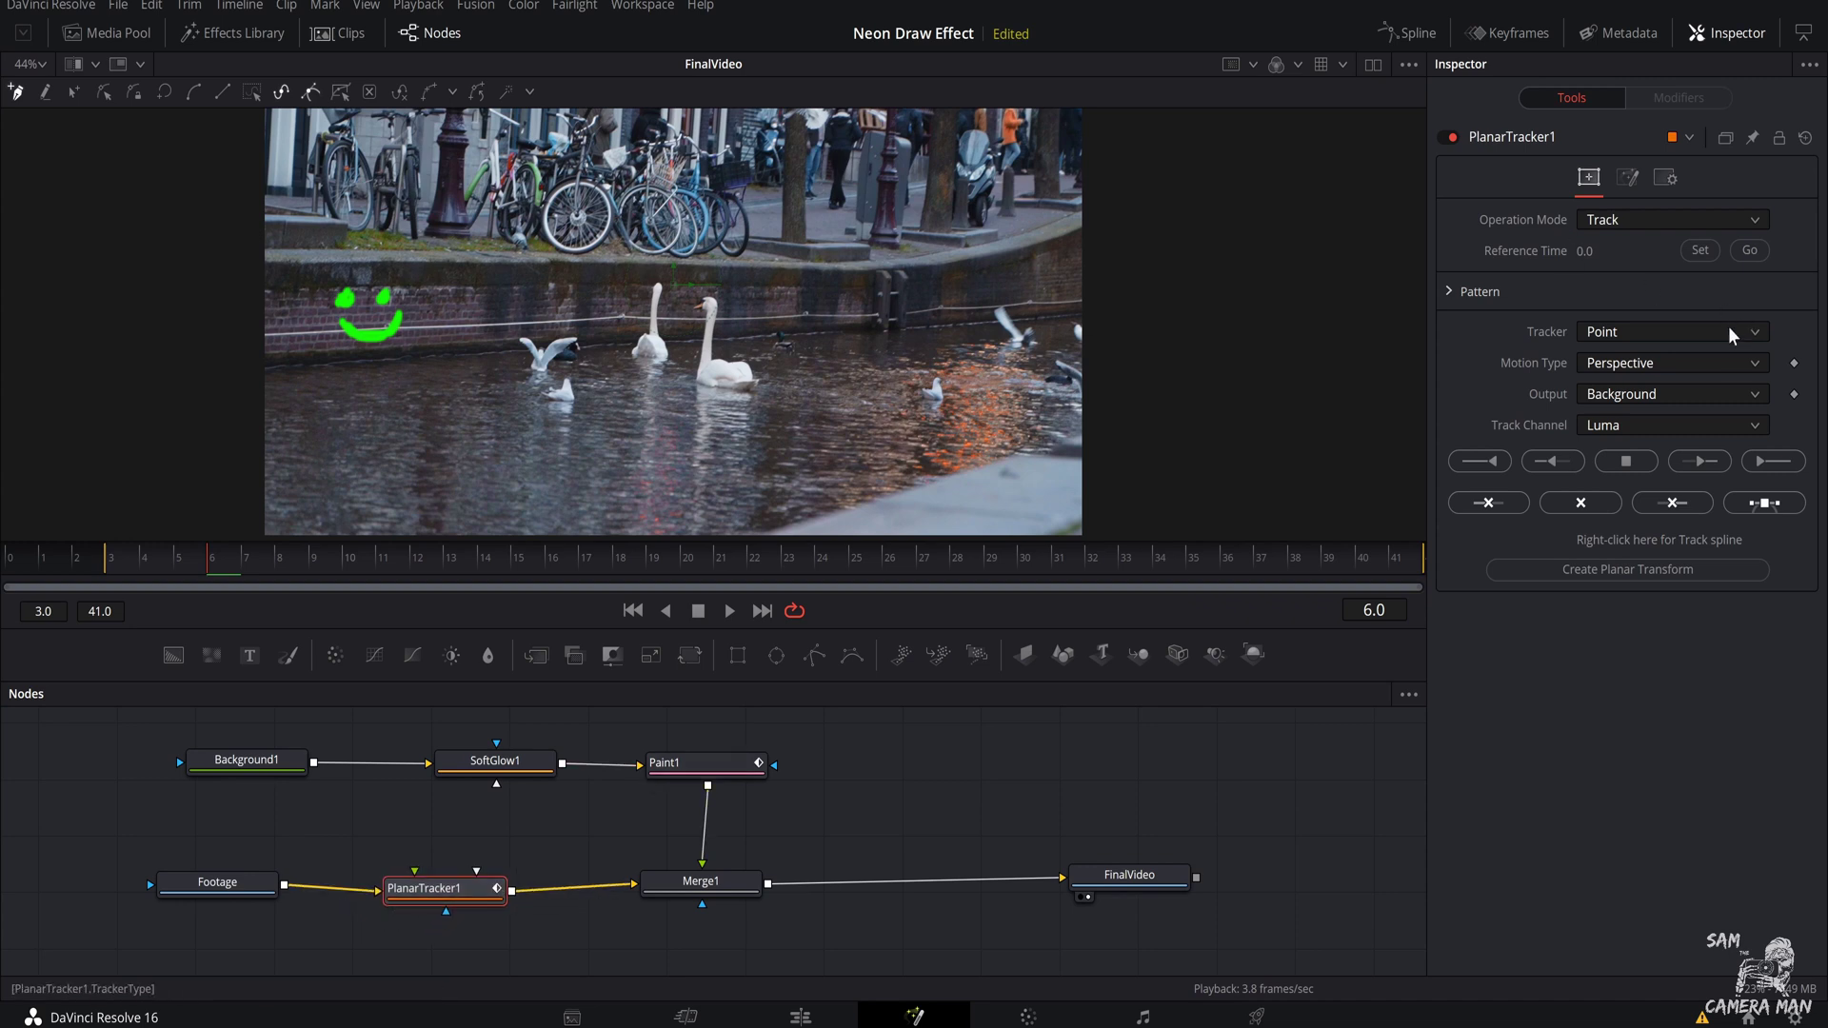
left_click(1648, 335)
left_click(1642, 377)
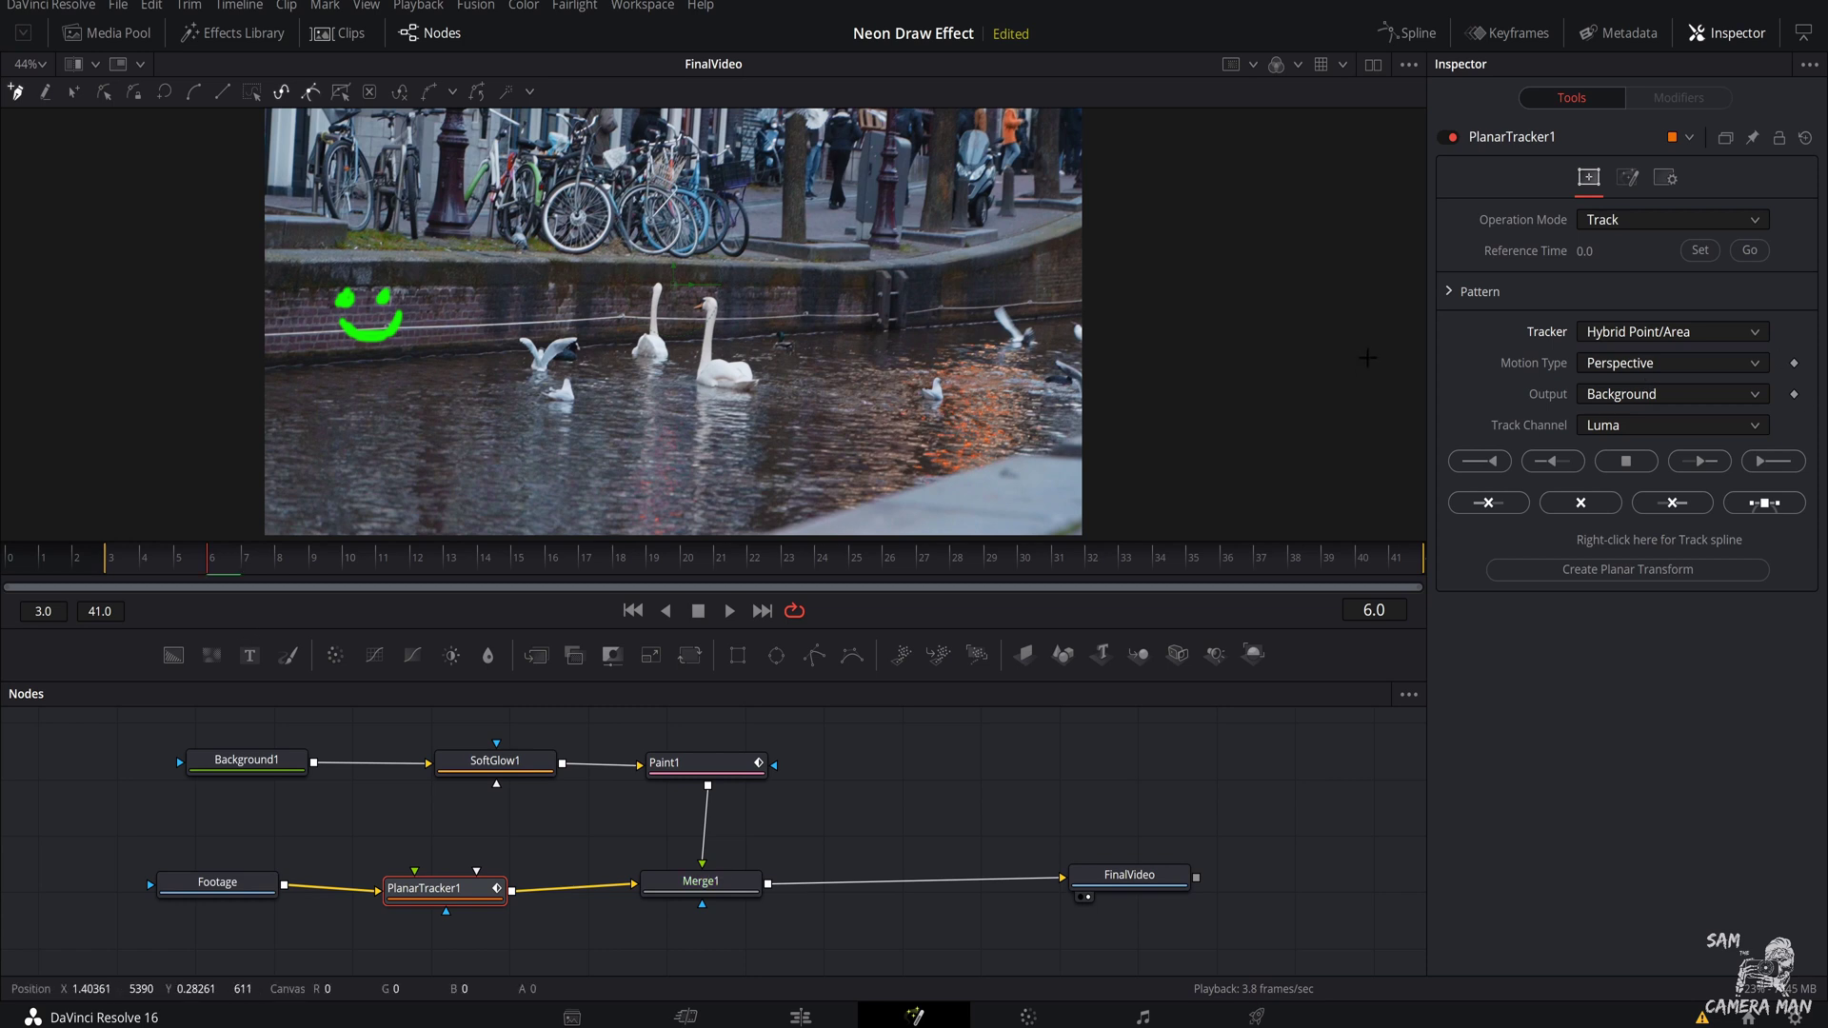
left_click(1640, 371)
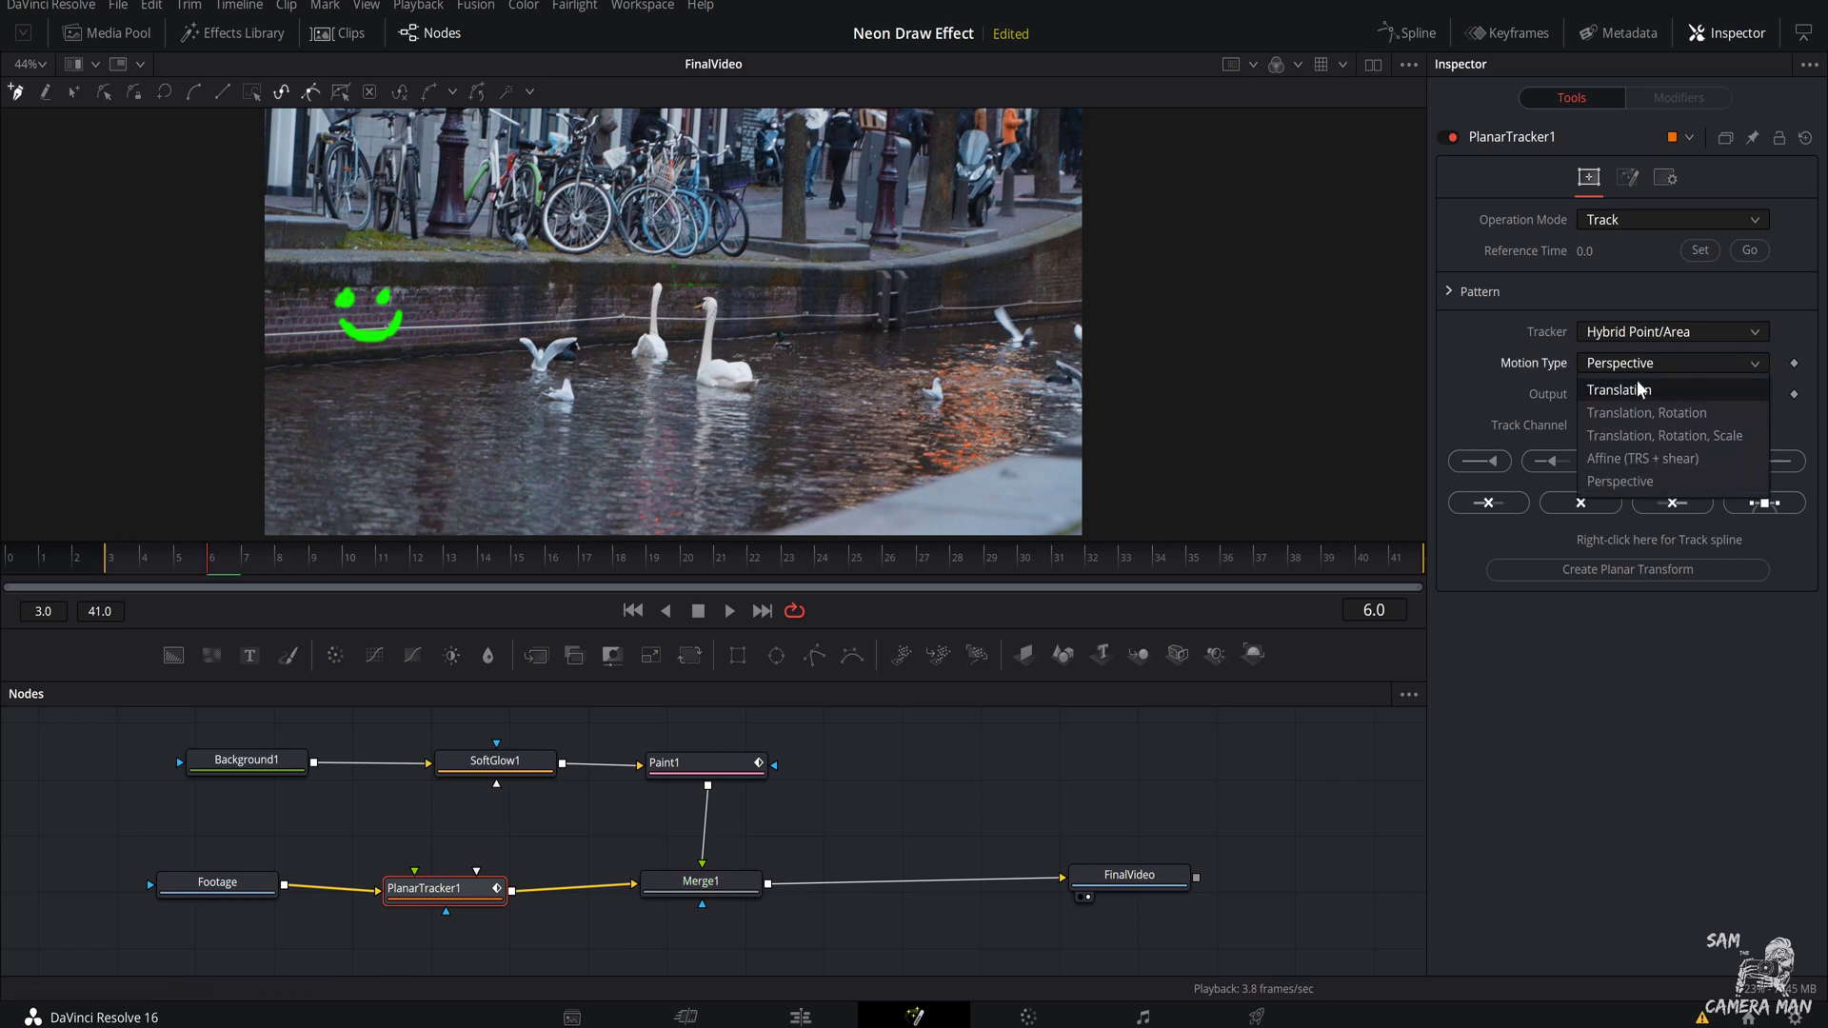
left_click(1638, 392)
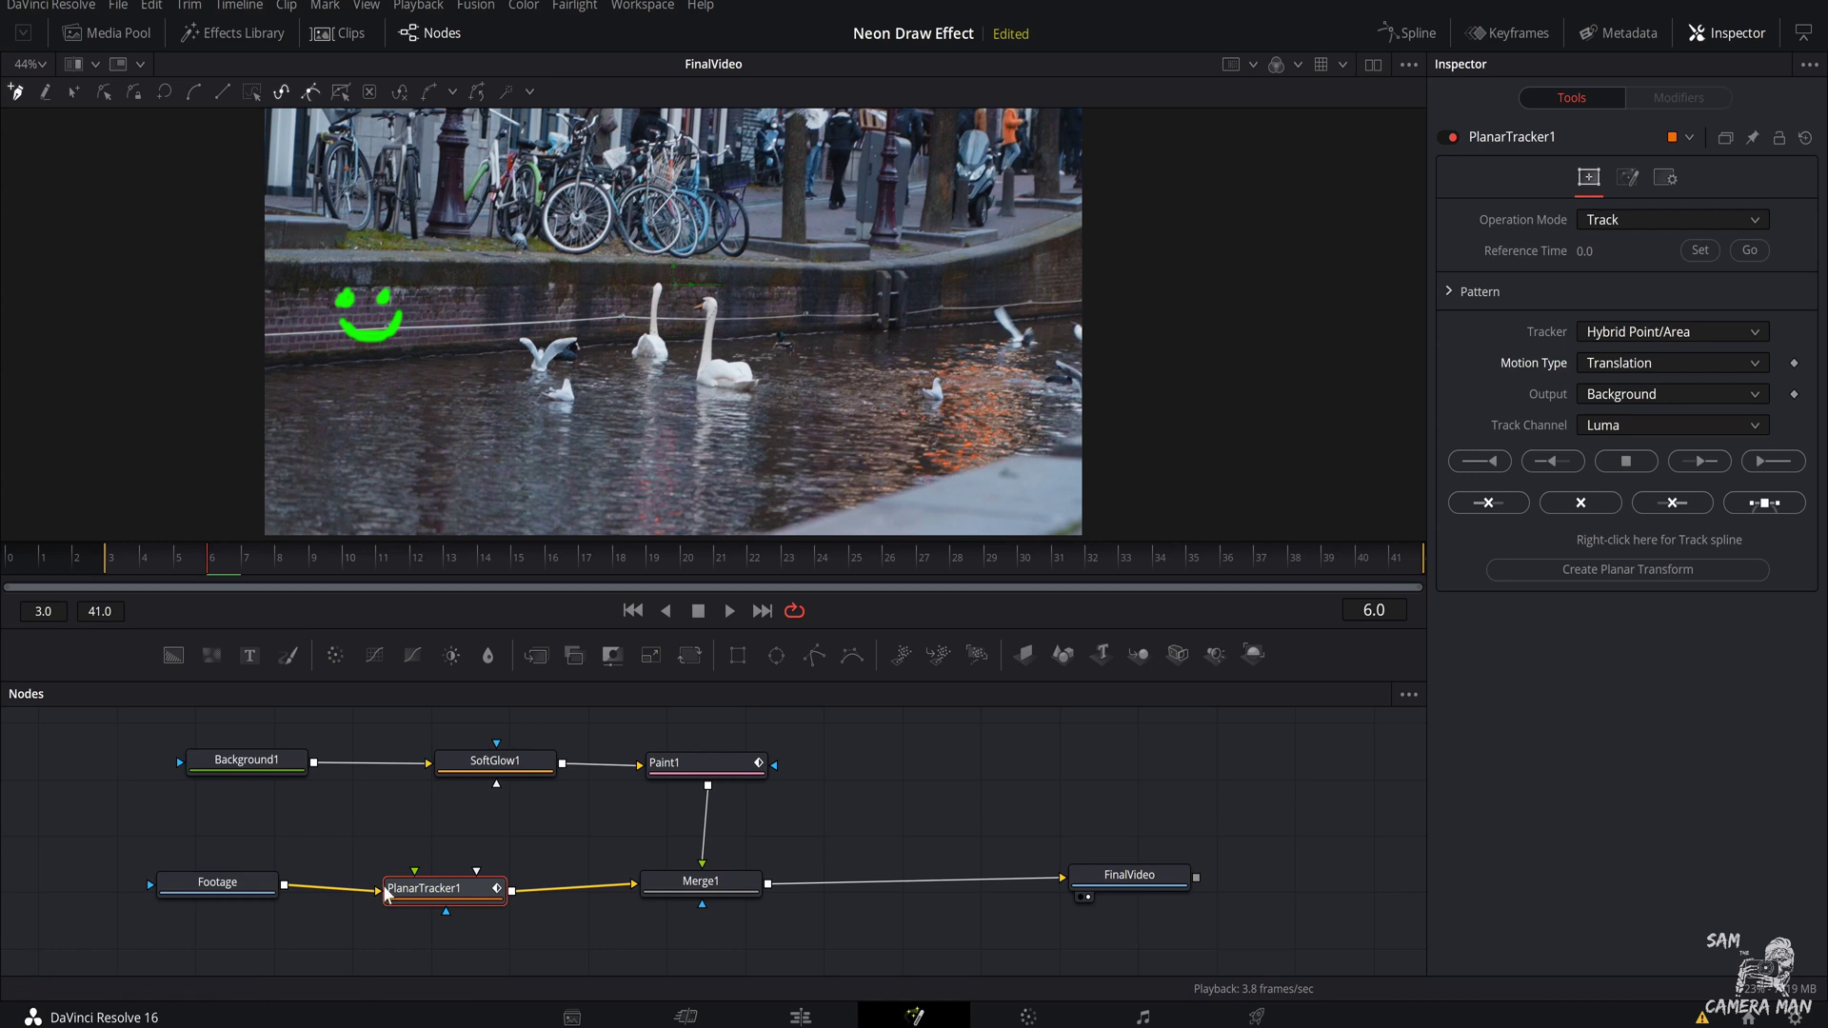
Step: Outline a four-corner tracking area on the wall, set frame 6 as reference, and track forward
left_click(428, 314)
left_click(492, 312)
left_click(493, 289)
left_click(428, 287)
left_click(429, 288)
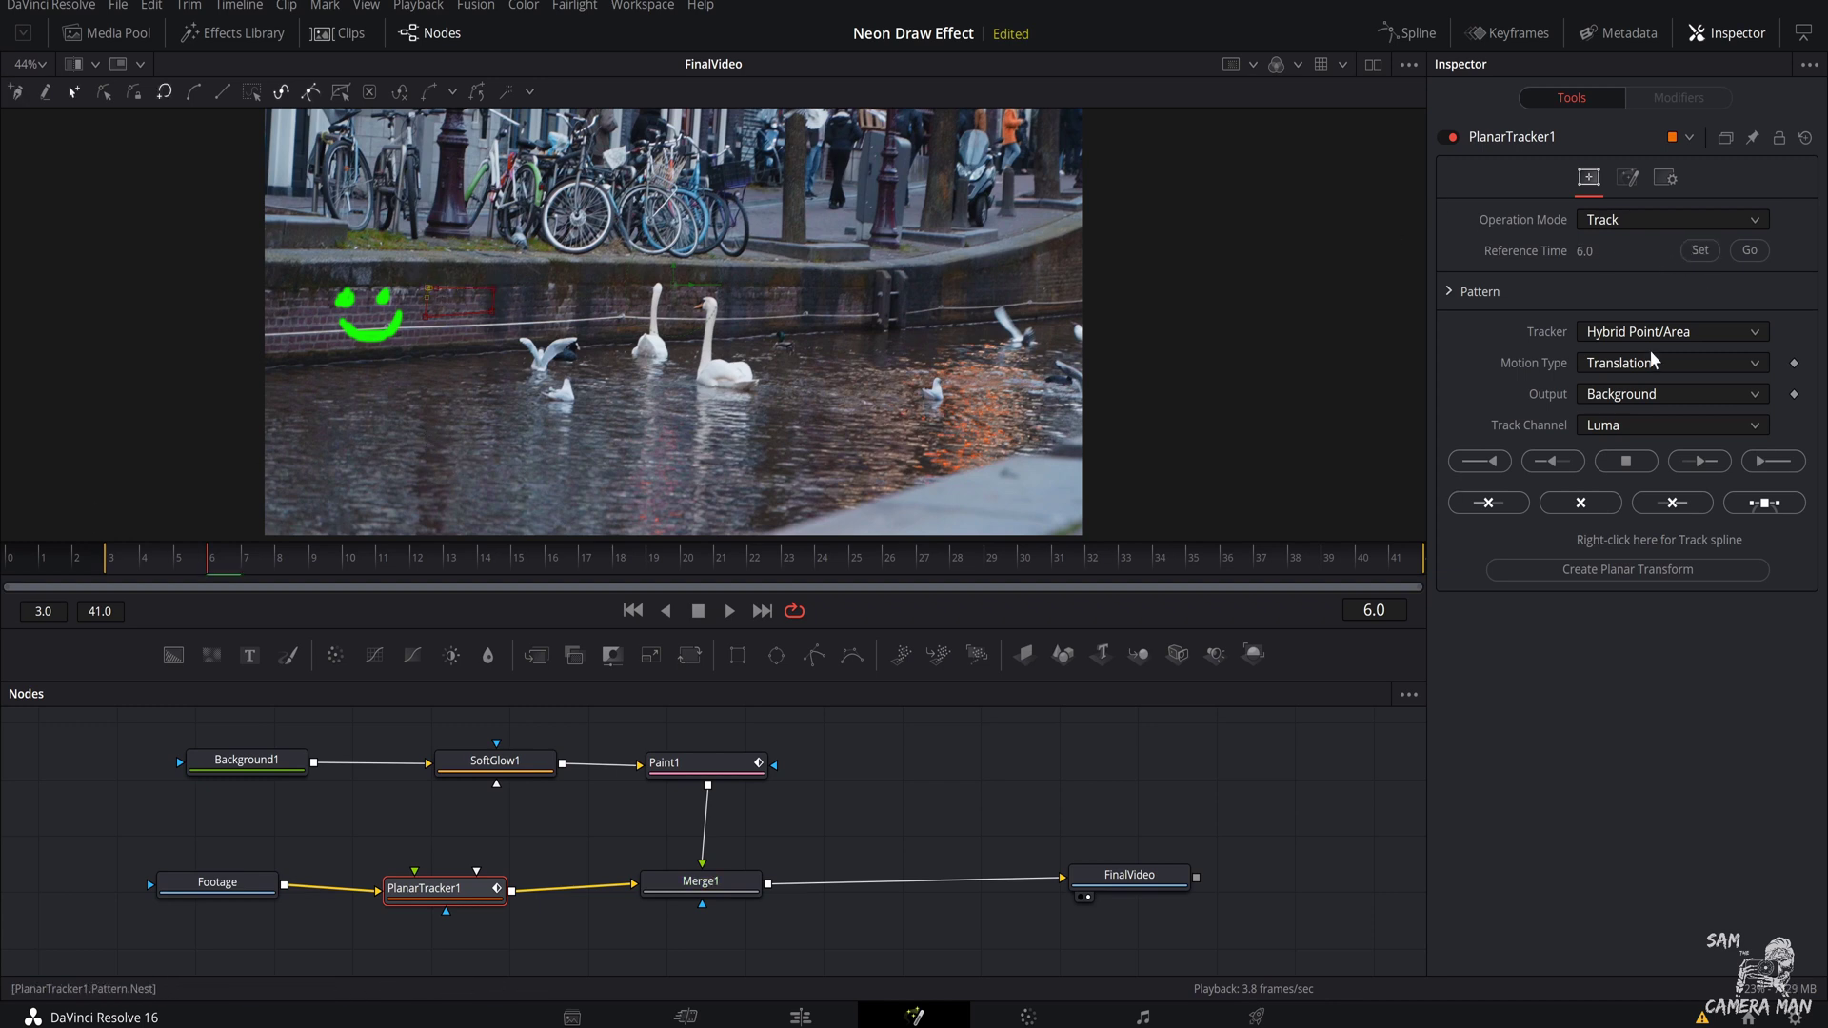
left_click(1691, 251)
left_click(1773, 463)
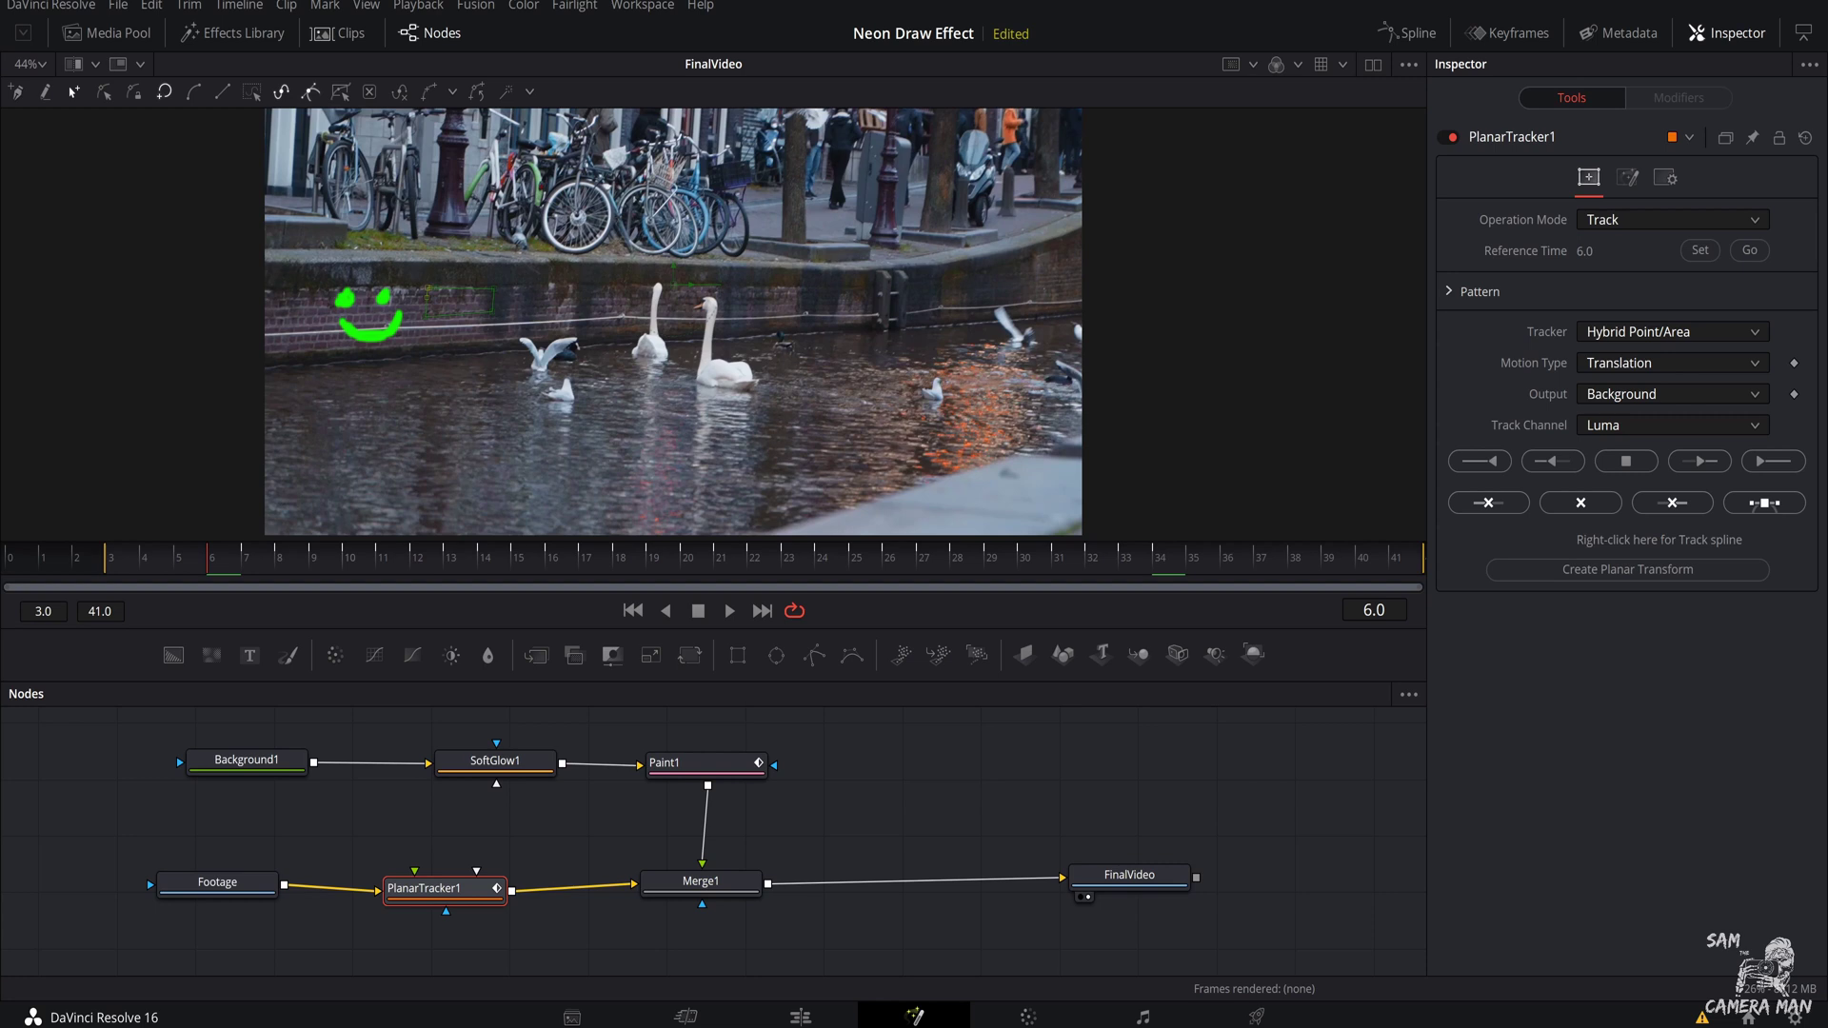
Step: Create a Planar Transform node from the planar track
left_click(1569, 573)
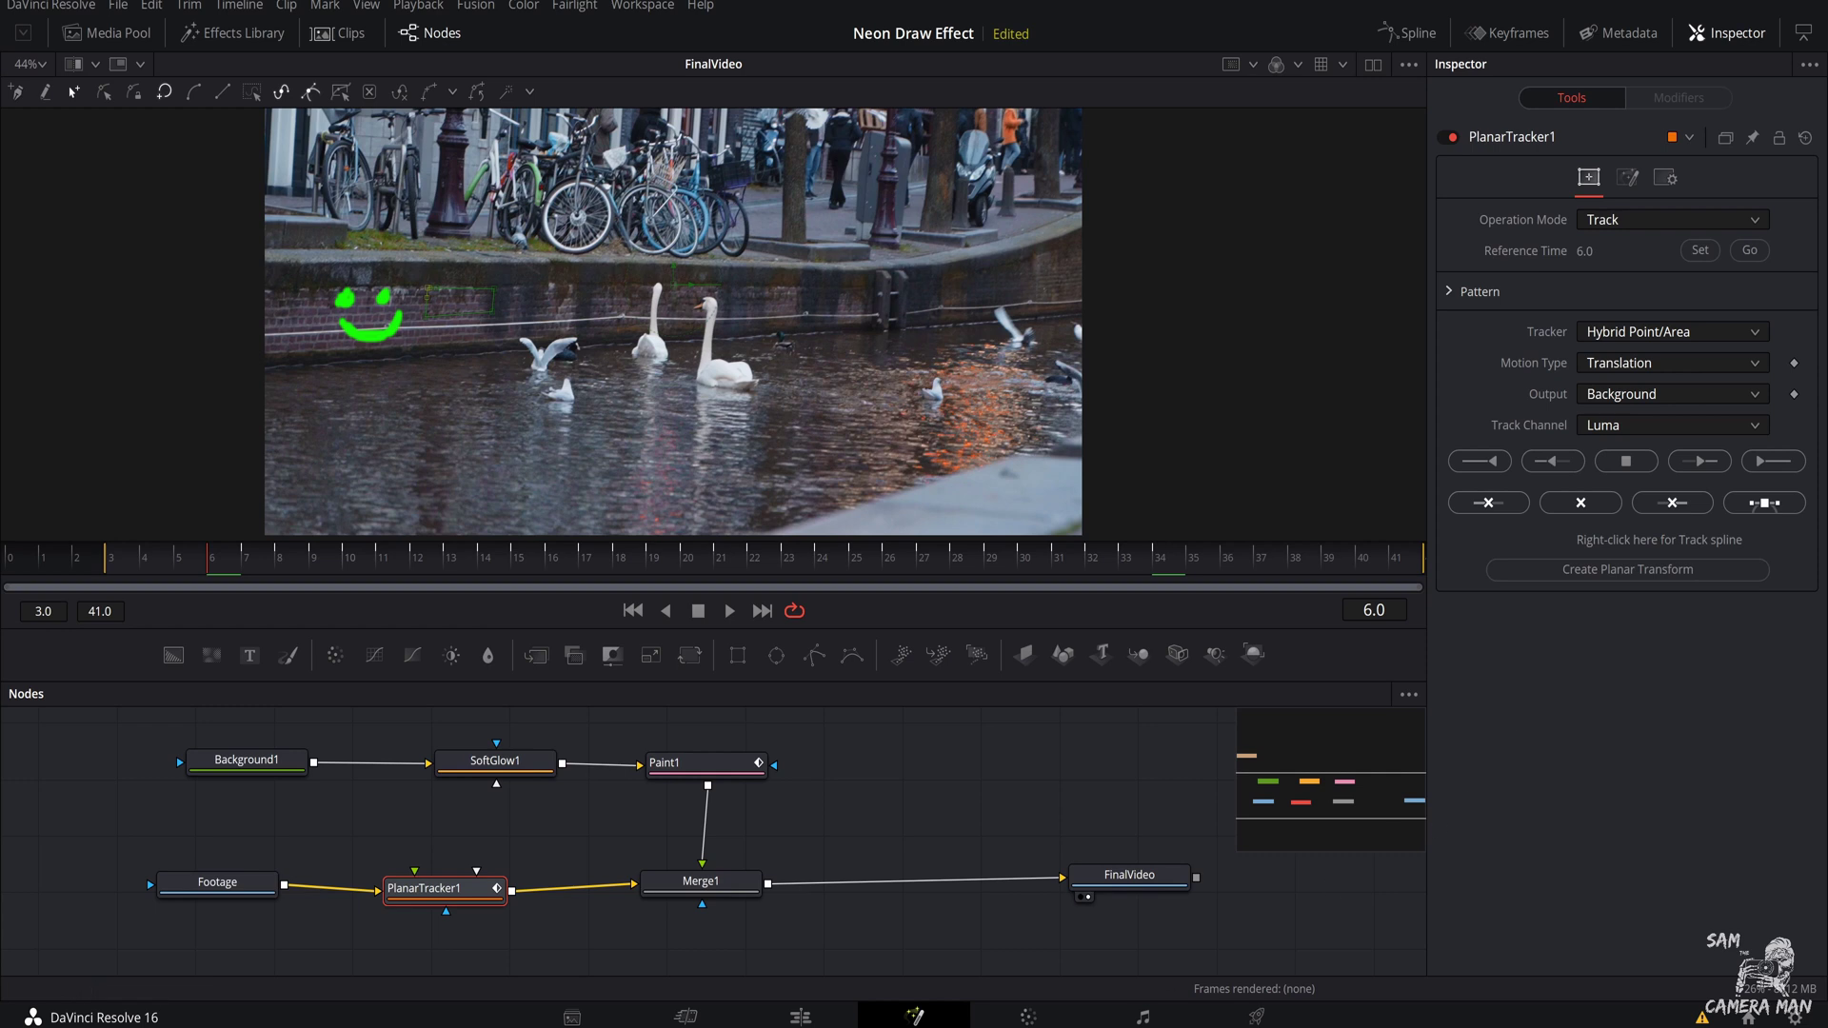
scroll(481, 842, "down", 1)
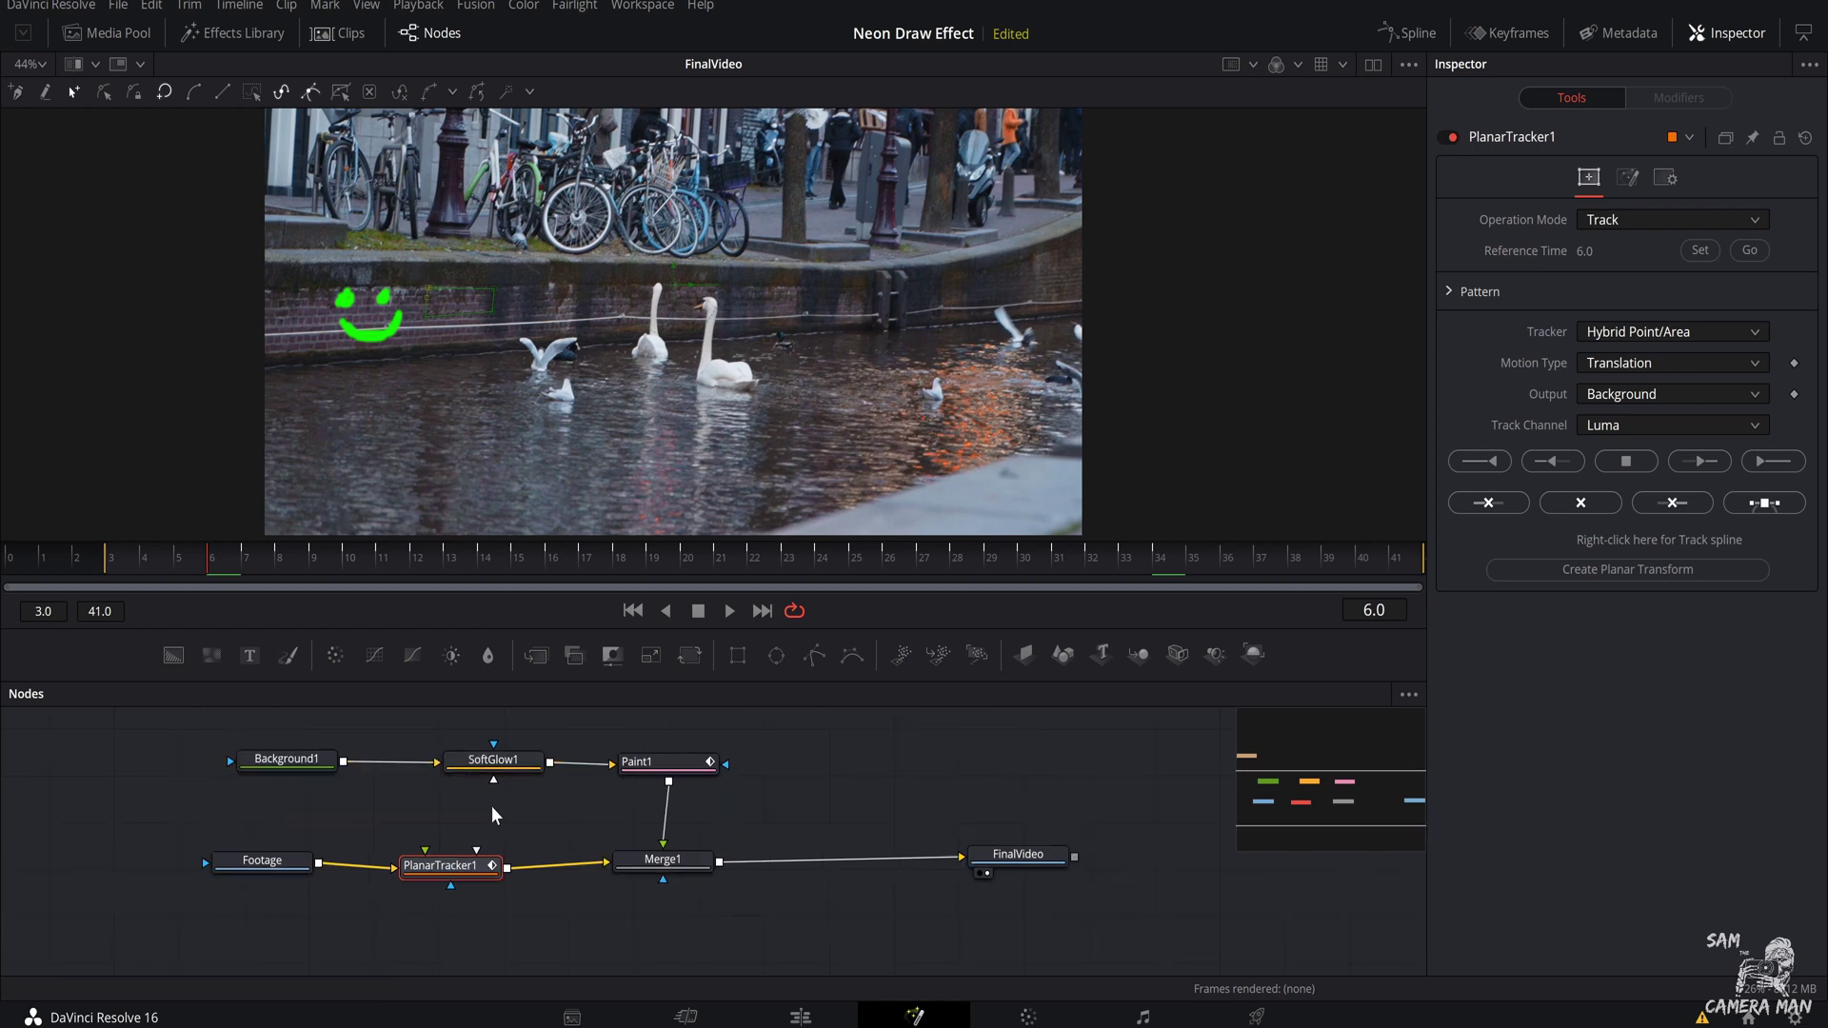
scroll(492, 815, "up", 2)
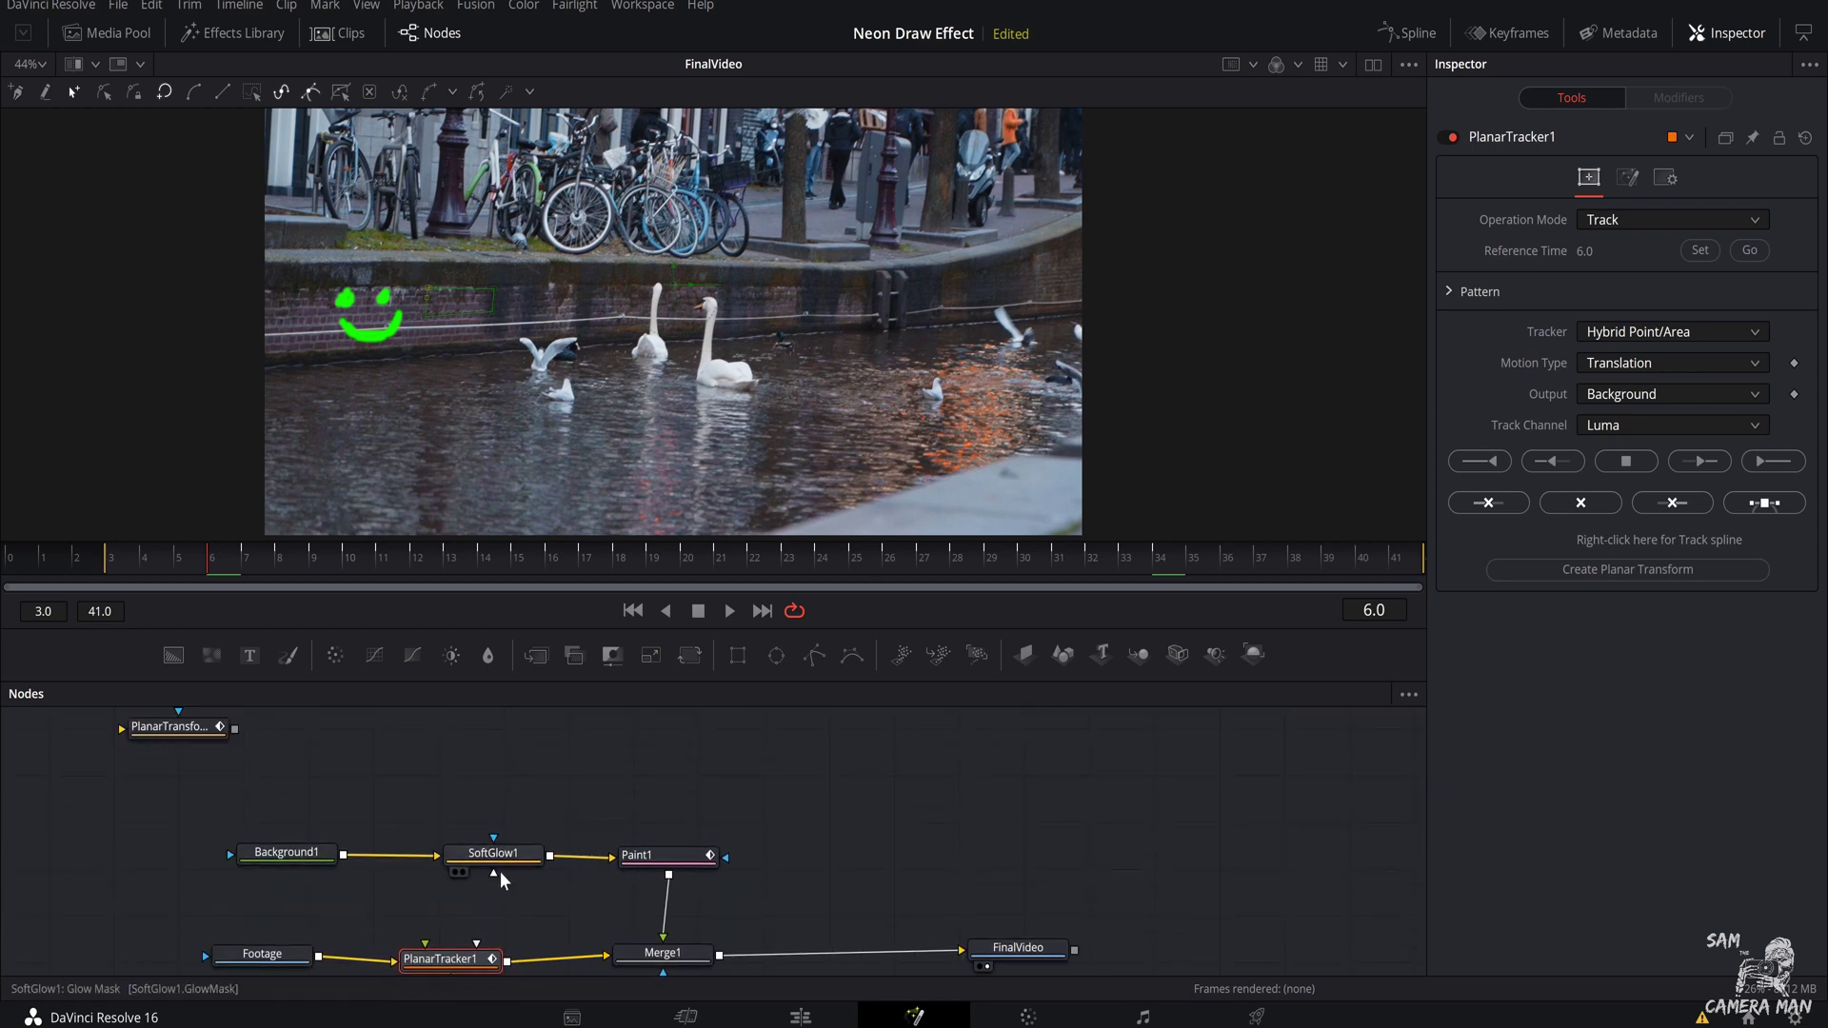
Step: Rearrange SoftGlow1, Background1 and Paint1, and route Paint1 through PlanarTransform1 into Merge1
left_click_drag(494, 854, 423, 847)
left_click_drag(284, 862, 199, 862)
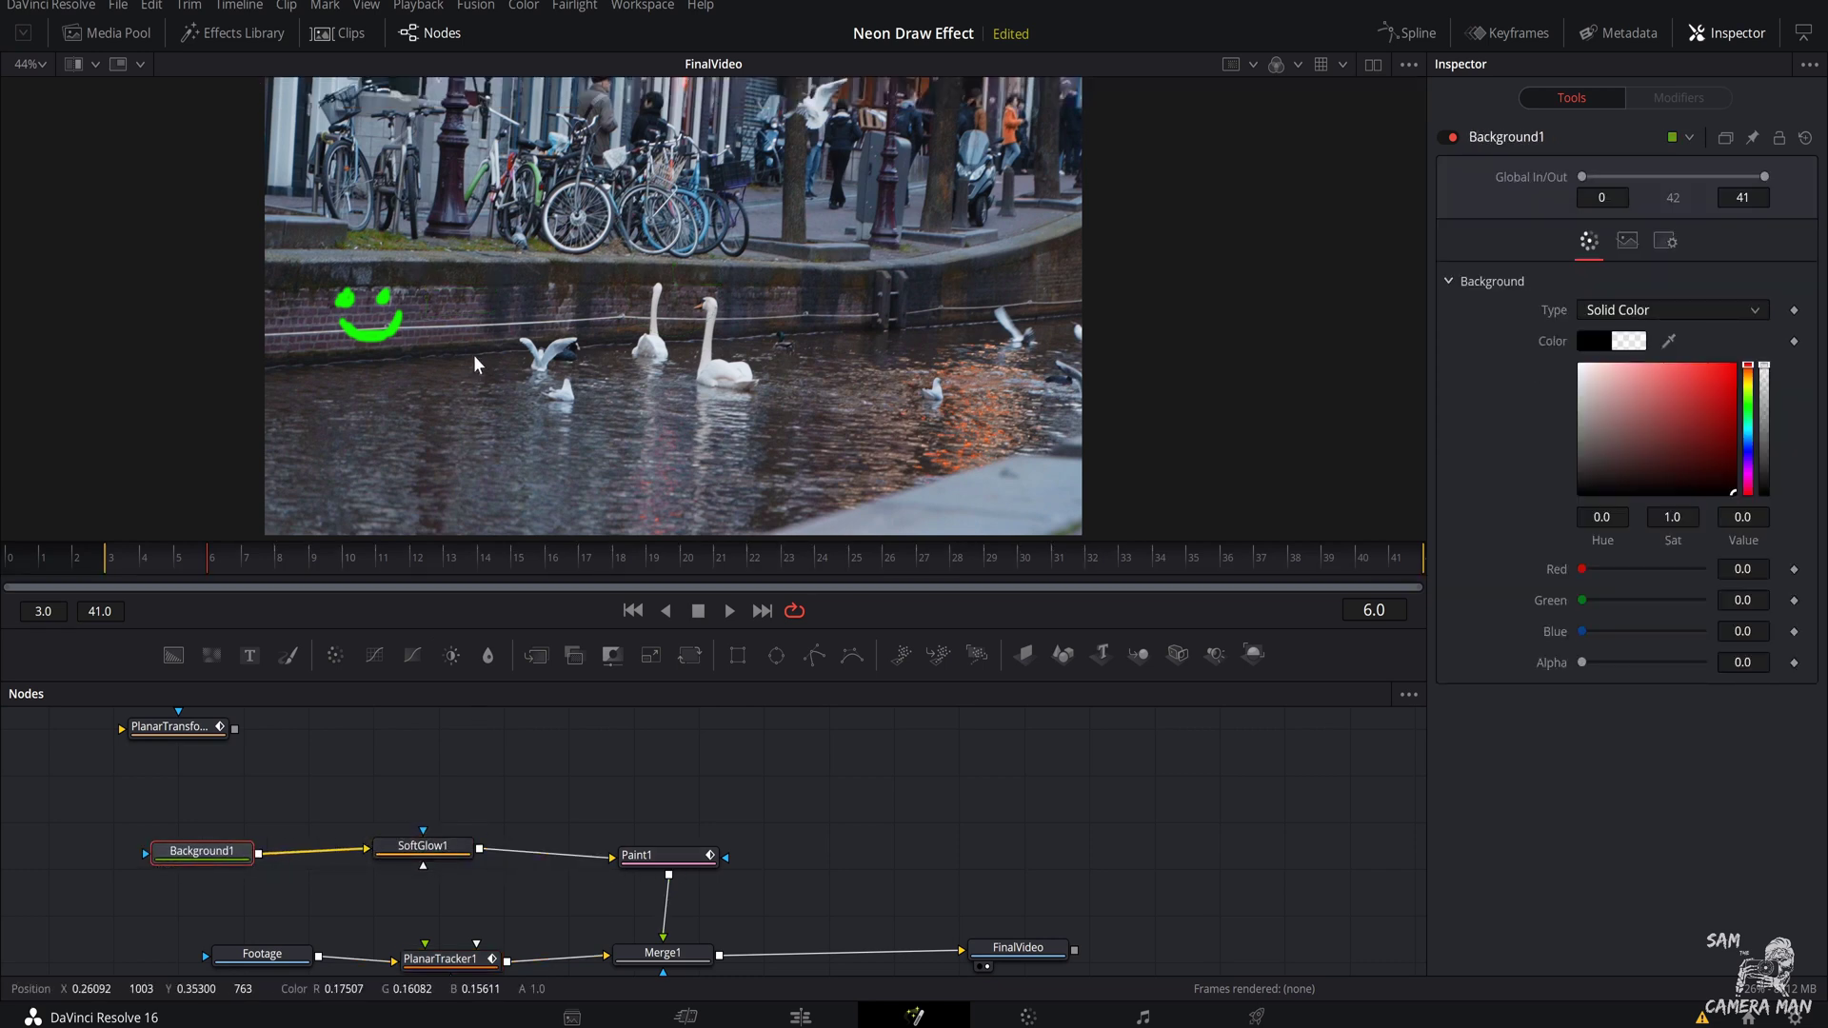
left_click_drag(695, 855, 684, 821)
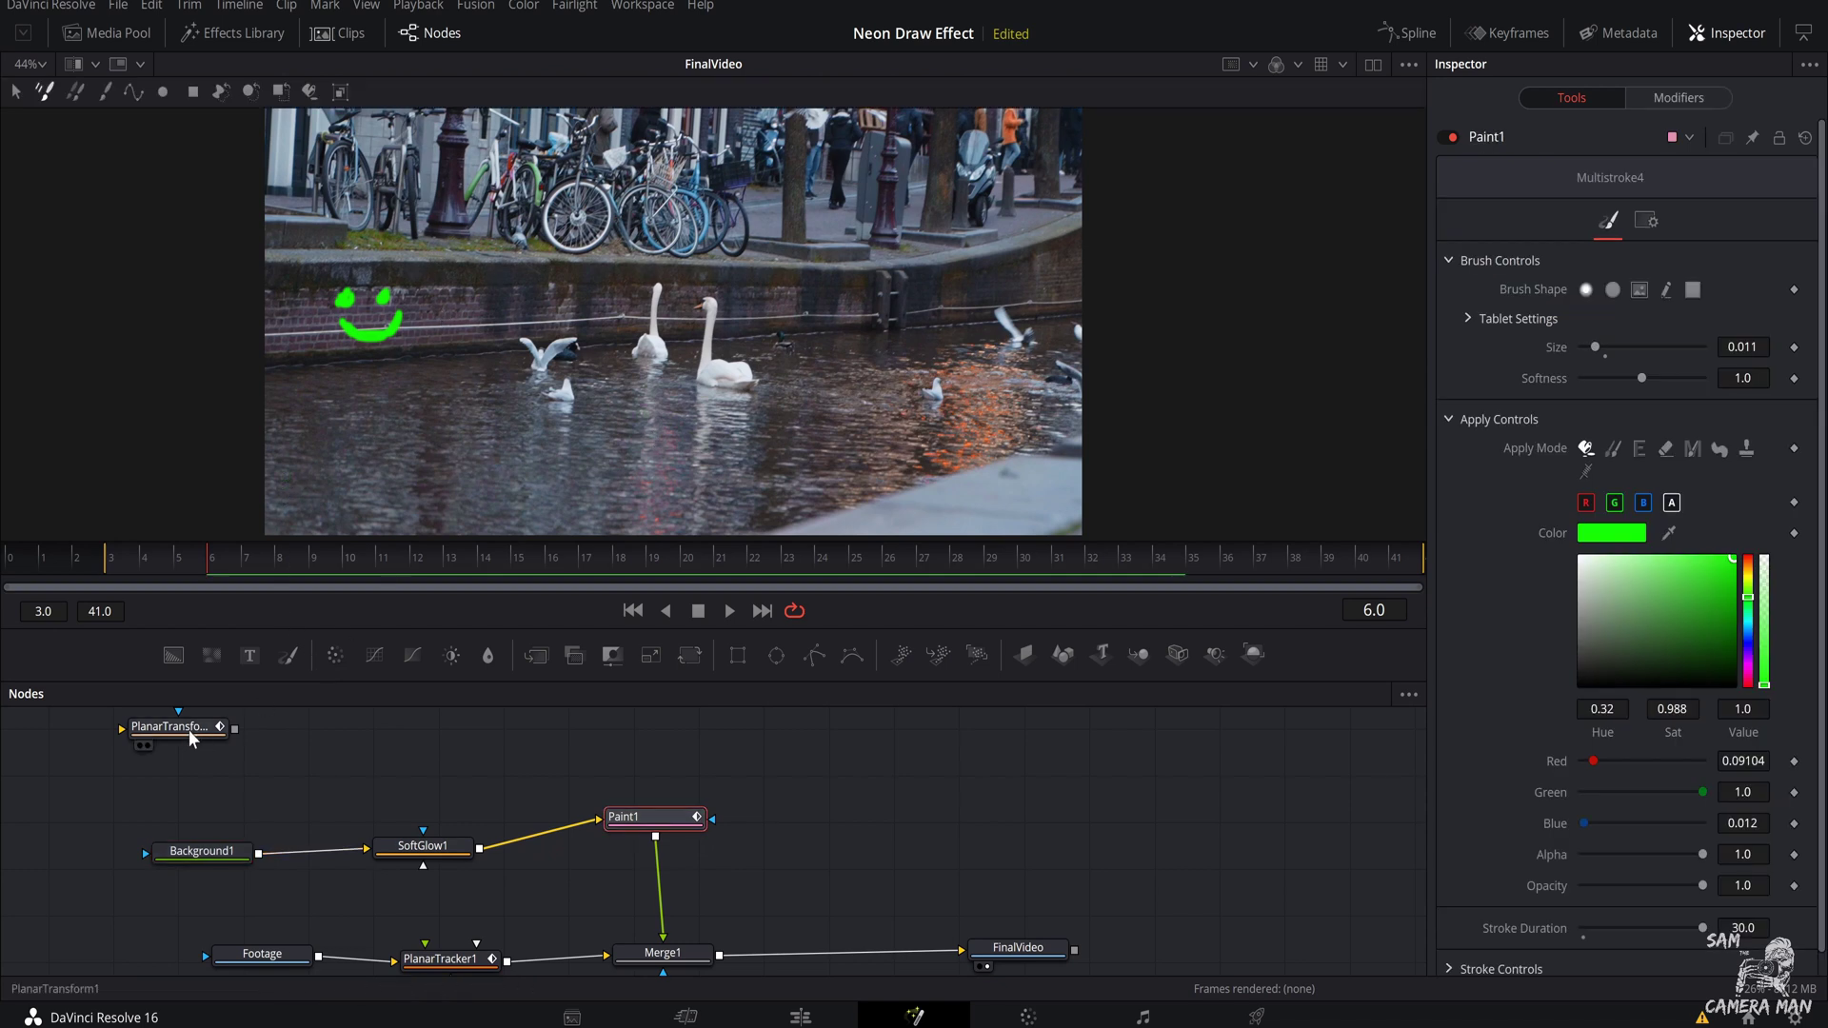
mouse_move(186, 727)
left_mouse_down()
mouse_move(650, 949)
mouse_move(743, 894)
left_mouse_up()
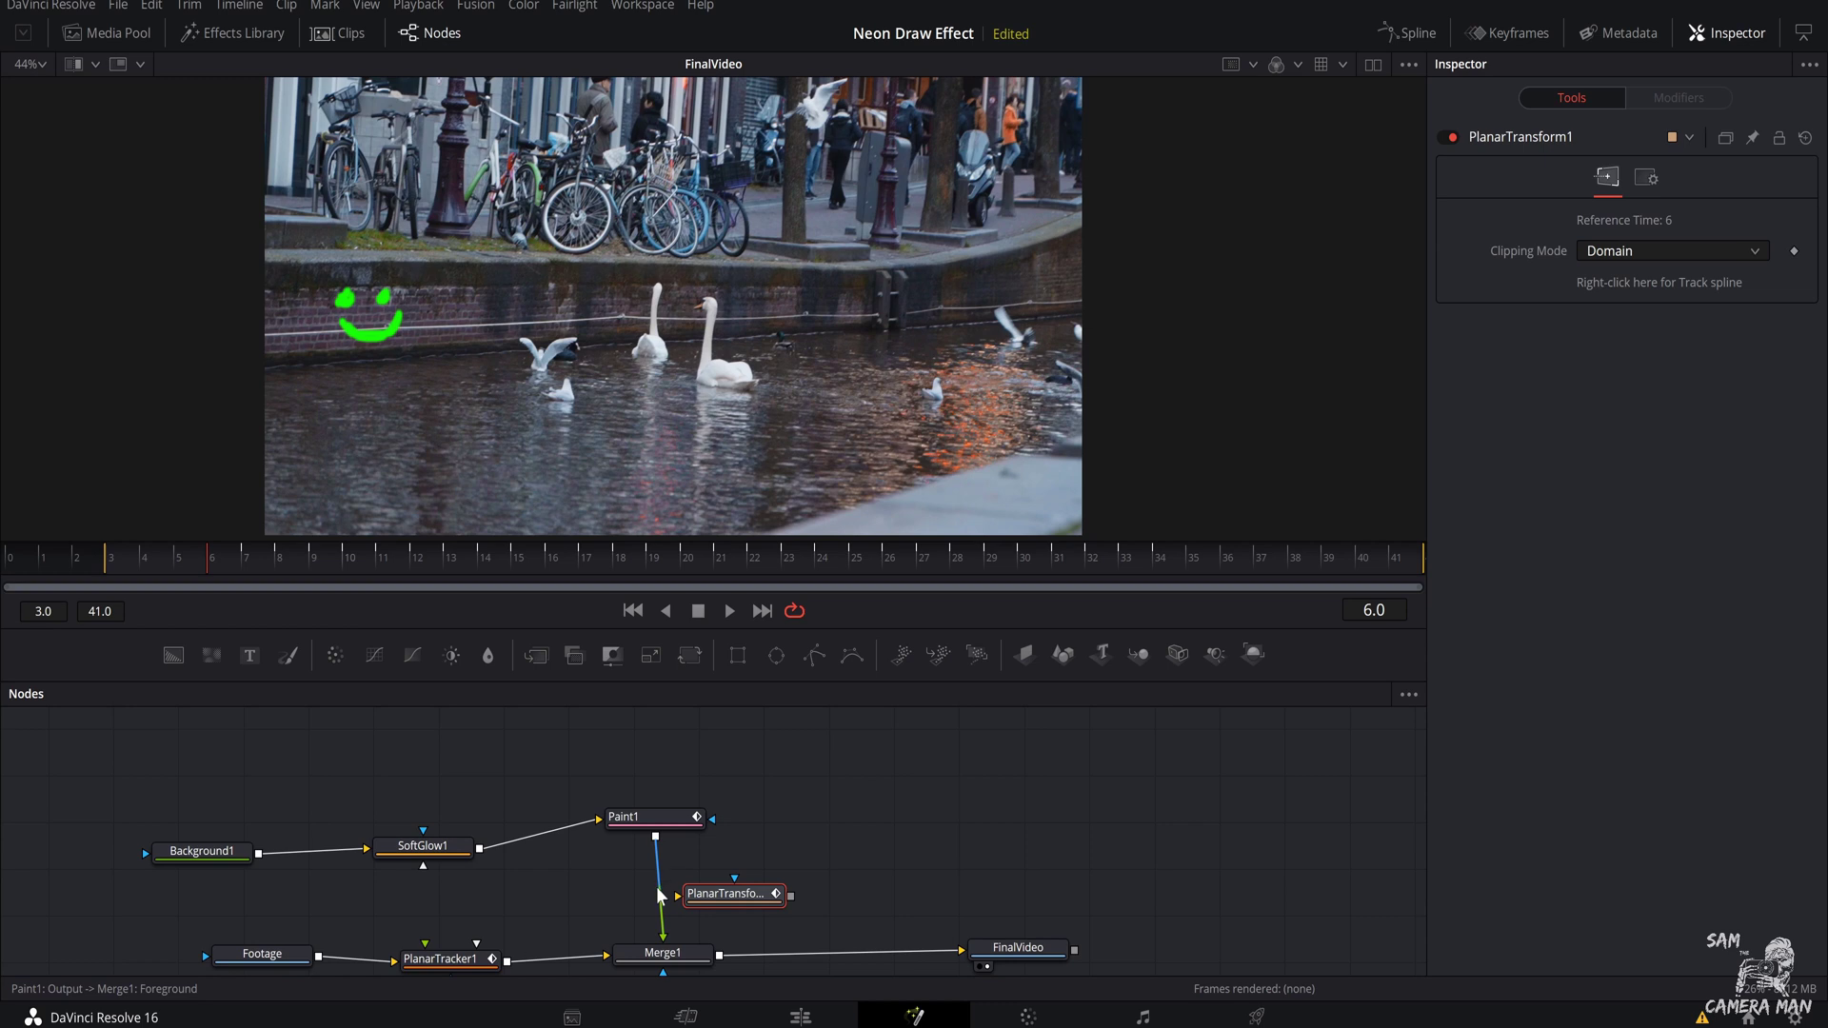
mouse_move(657, 893)
left_mouse_down()
mouse_move(716, 884)
mouse_move(747, 903)
mouse_move(679, 895)
mouse_move(706, 918)
mouse_move(664, 950)
left_mouse_up()
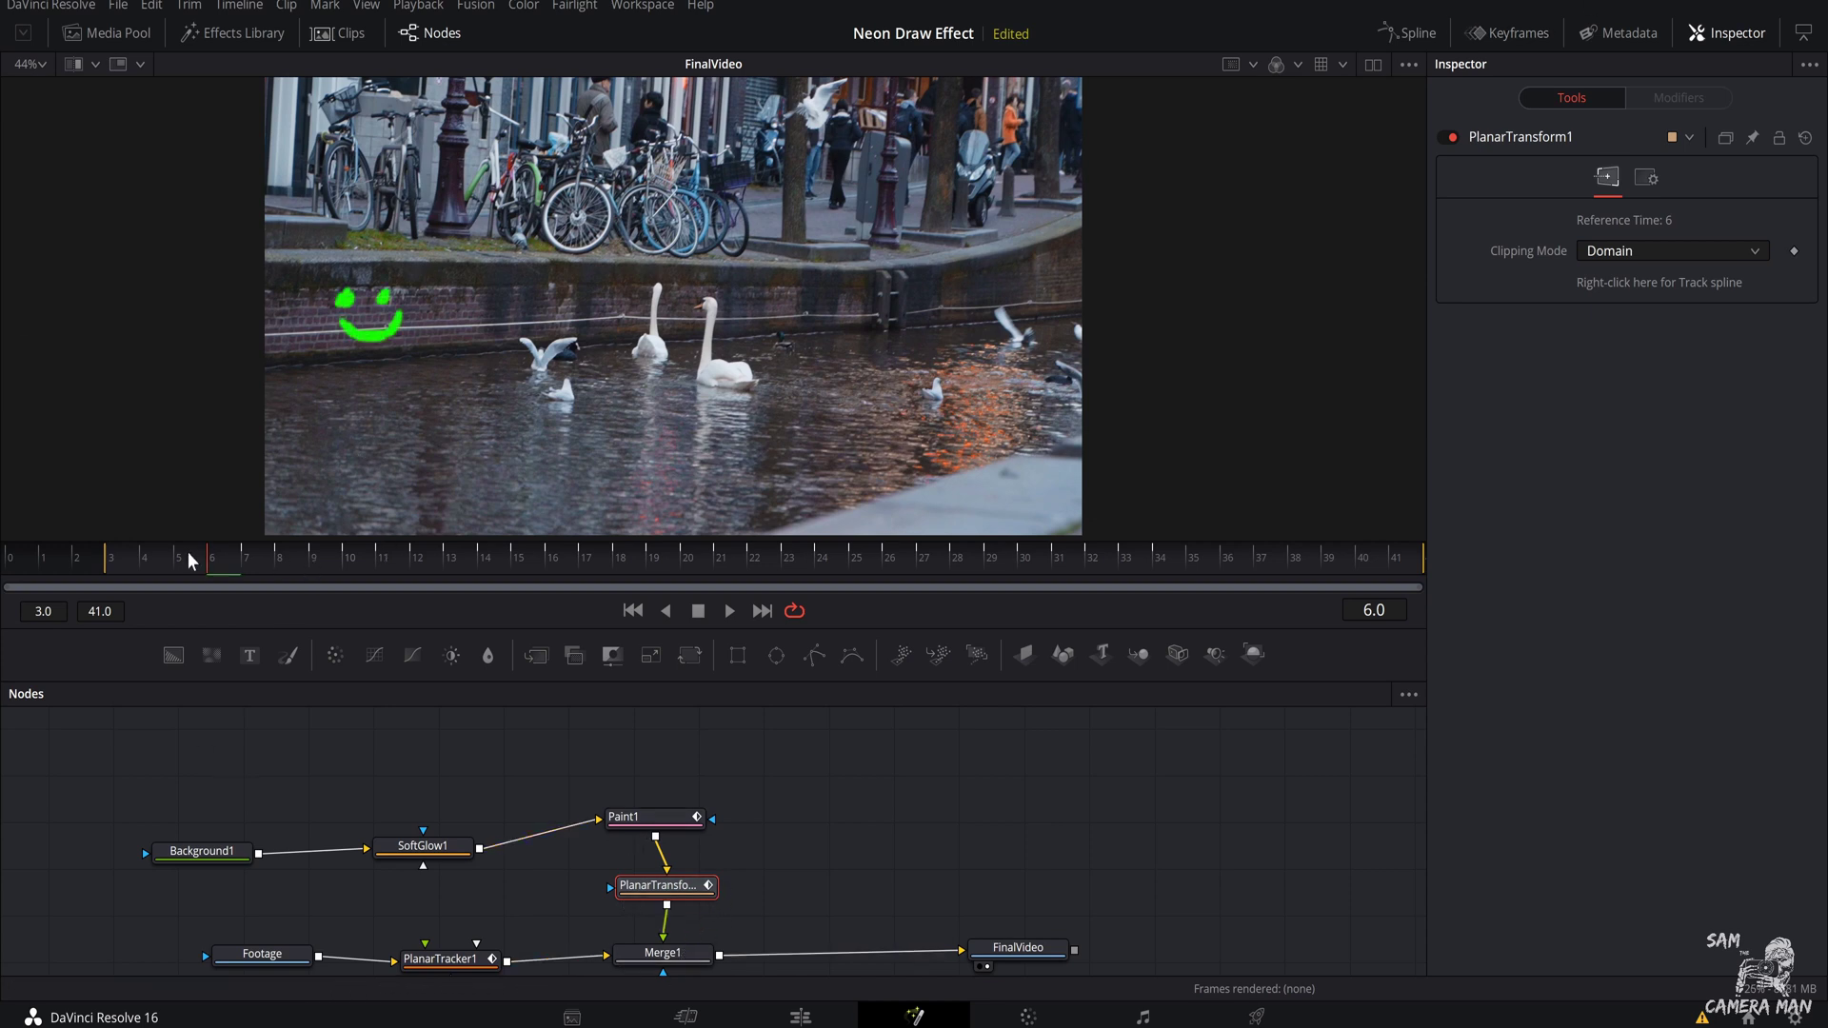
Step: Play back the tracked smiley to check it, then return to the Edit page
key("space")
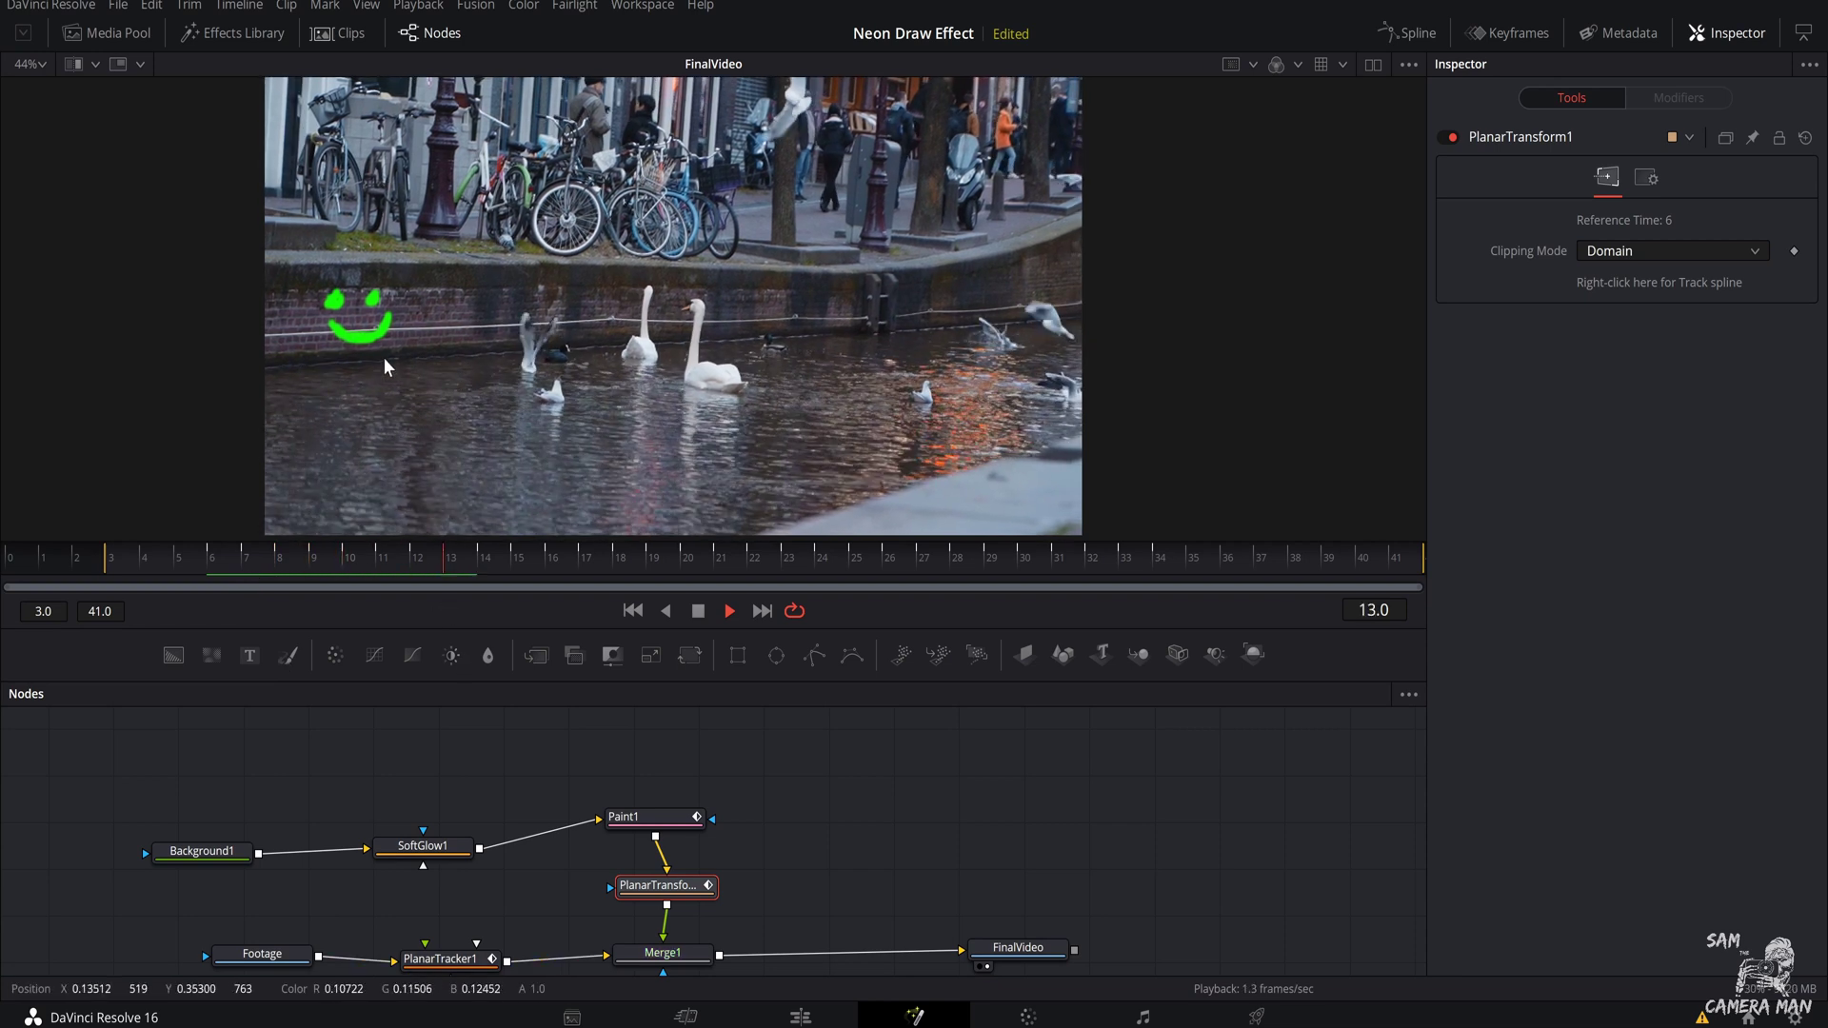
key("space")
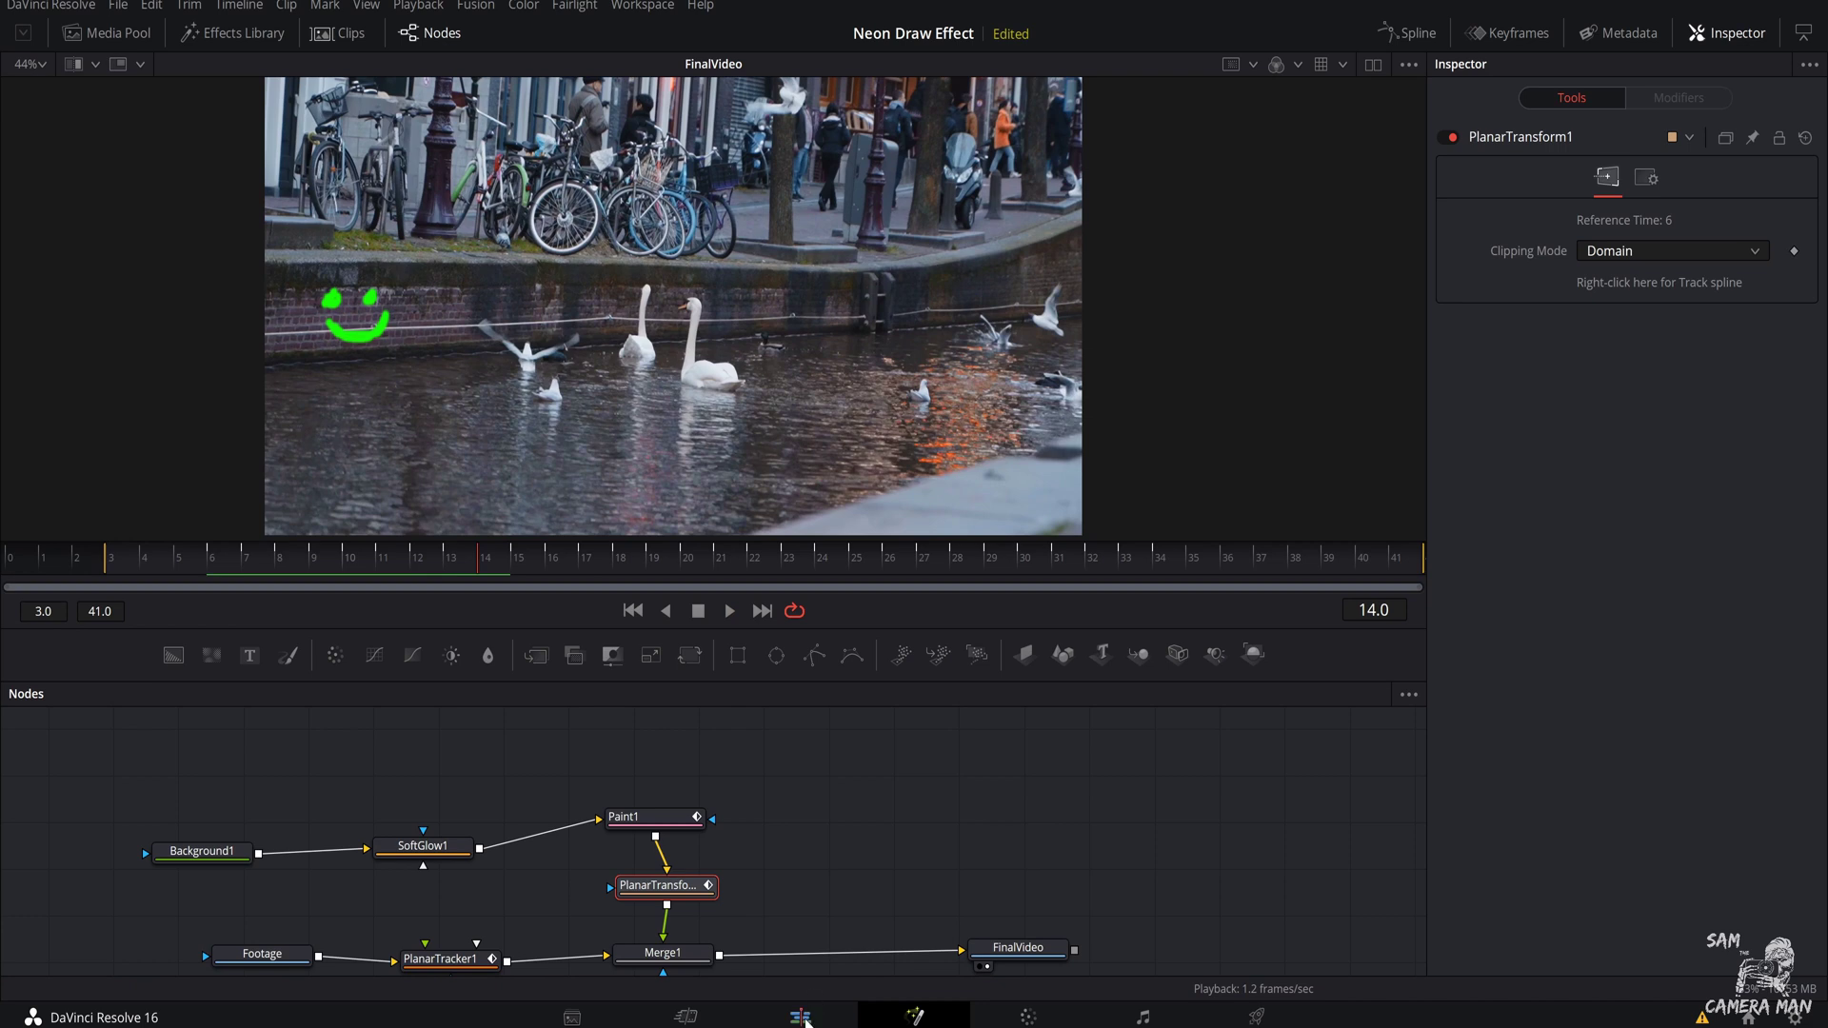
left_click(801, 1017)
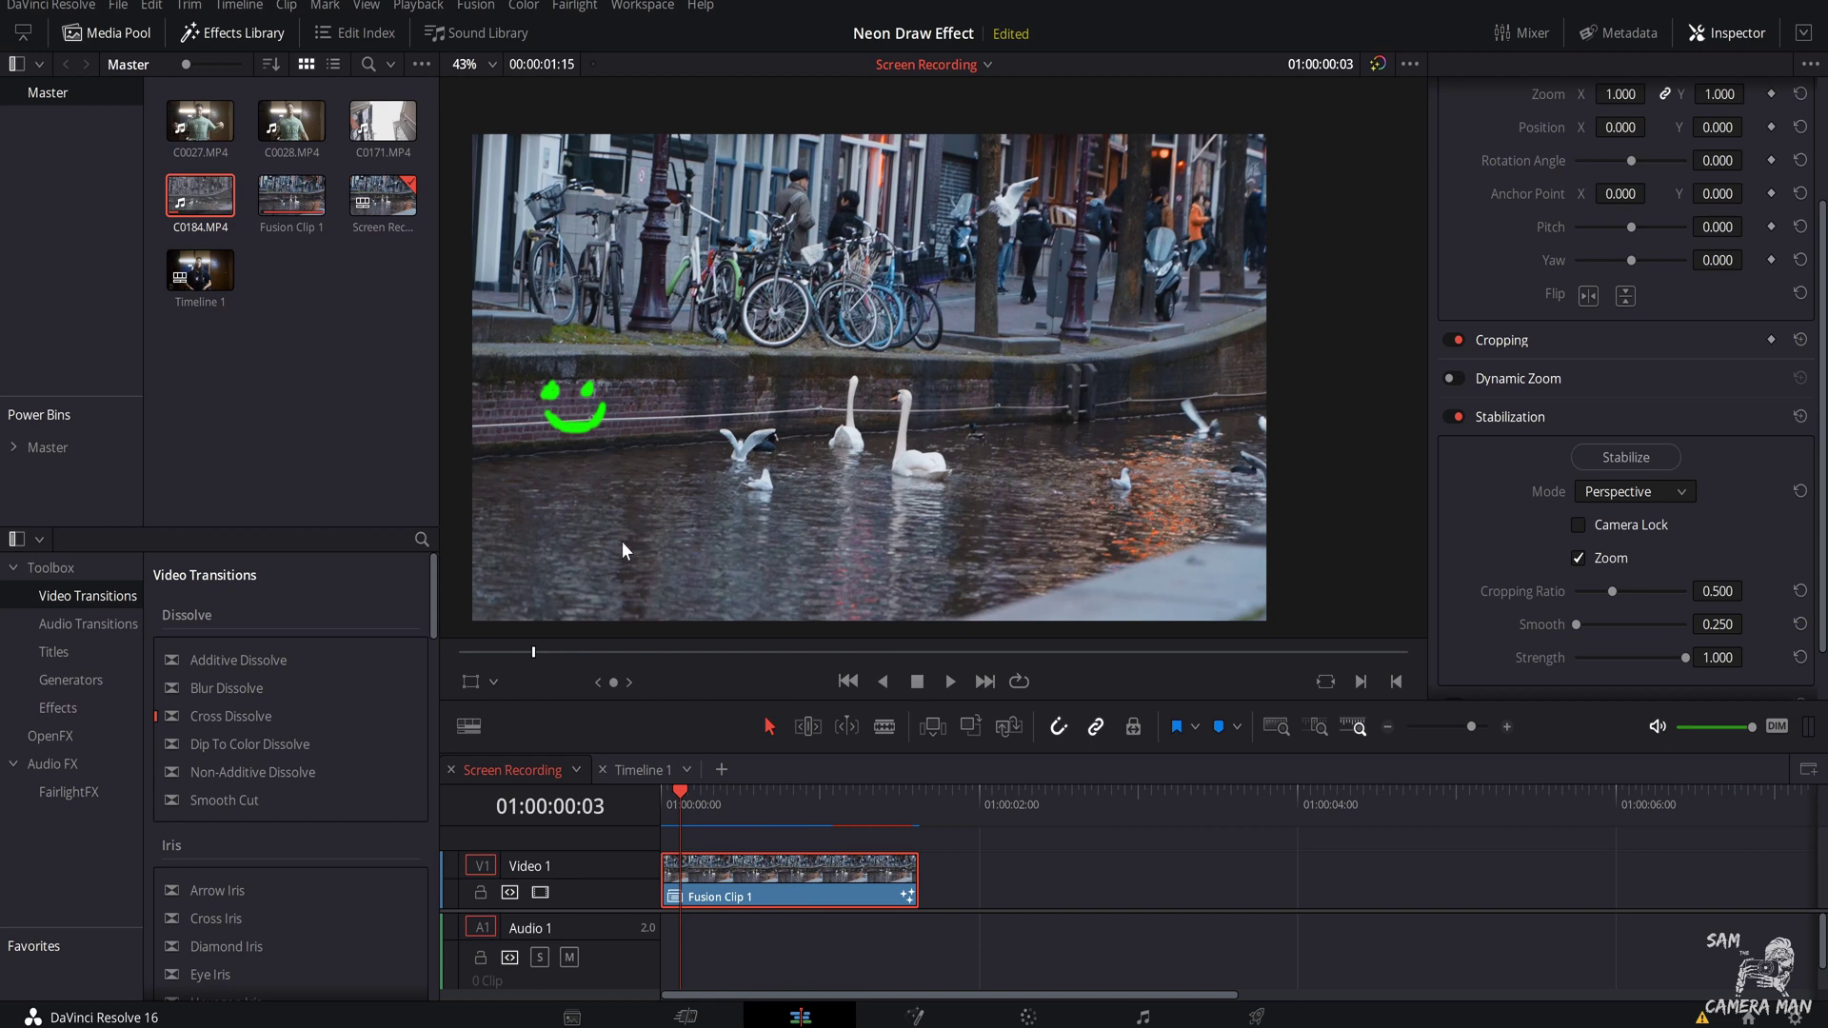
key("space")
left_click(721, 800)
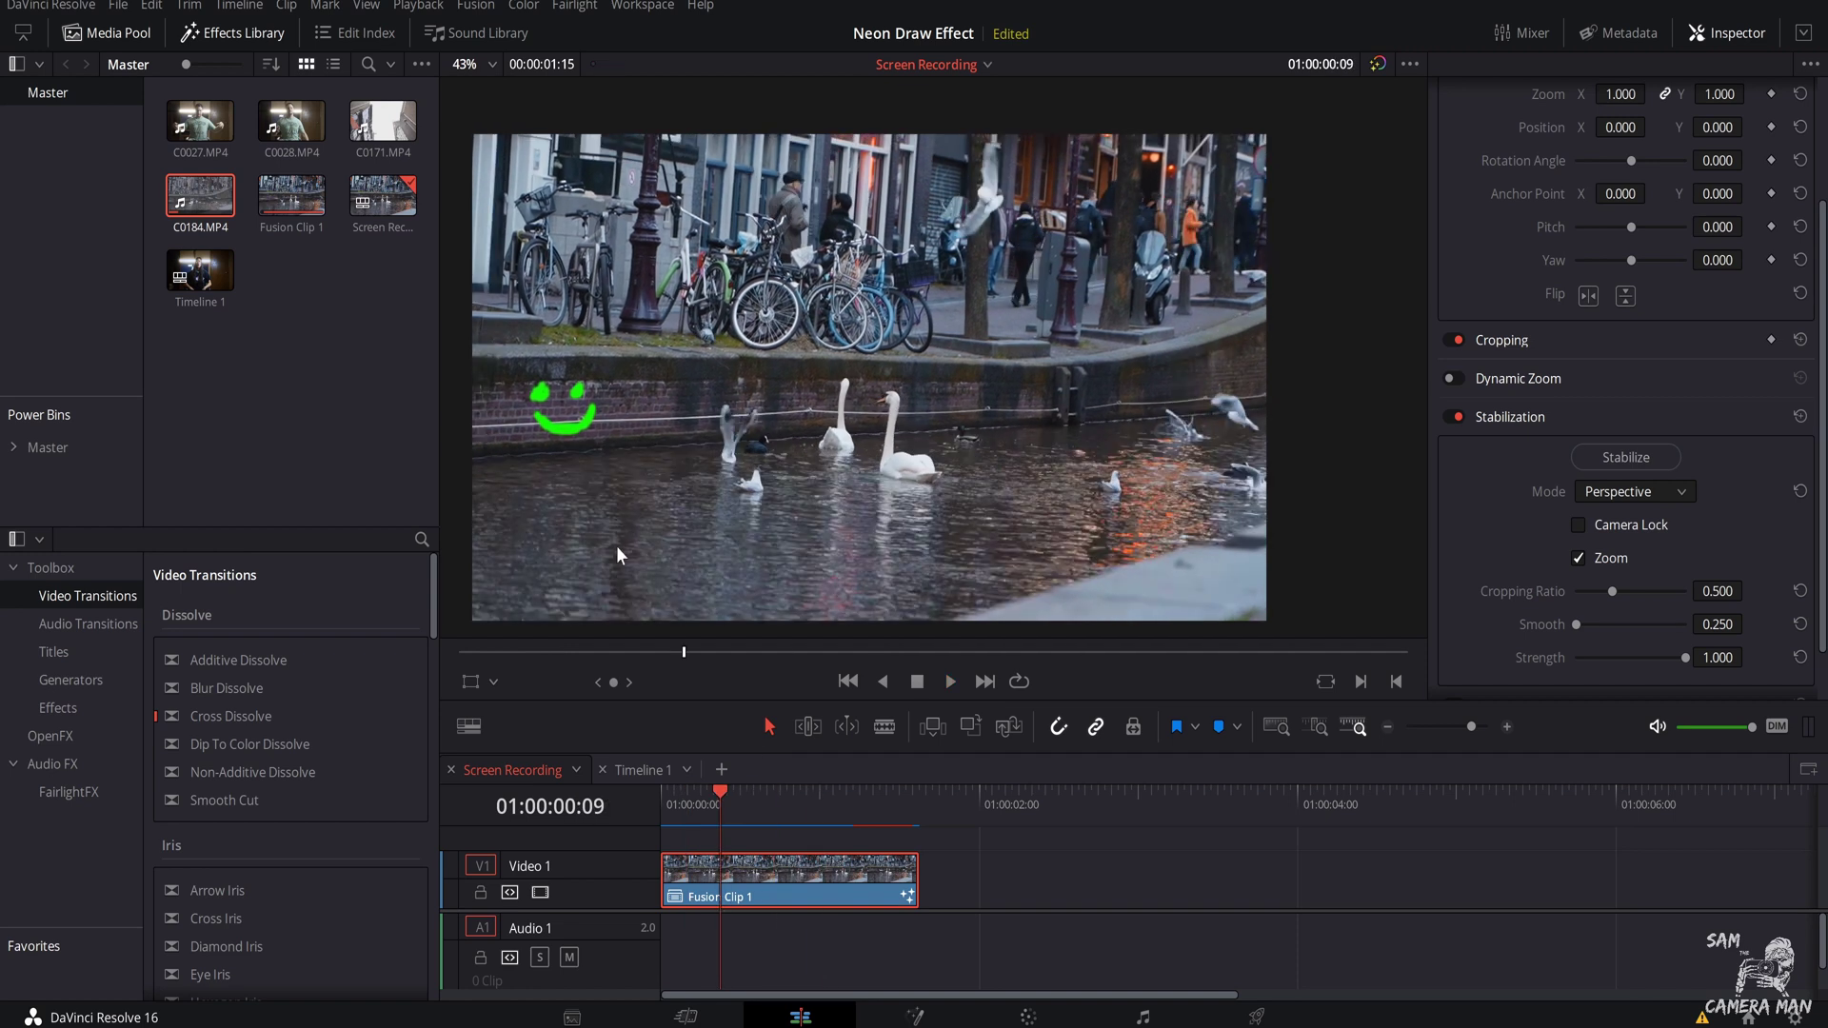
key("space")
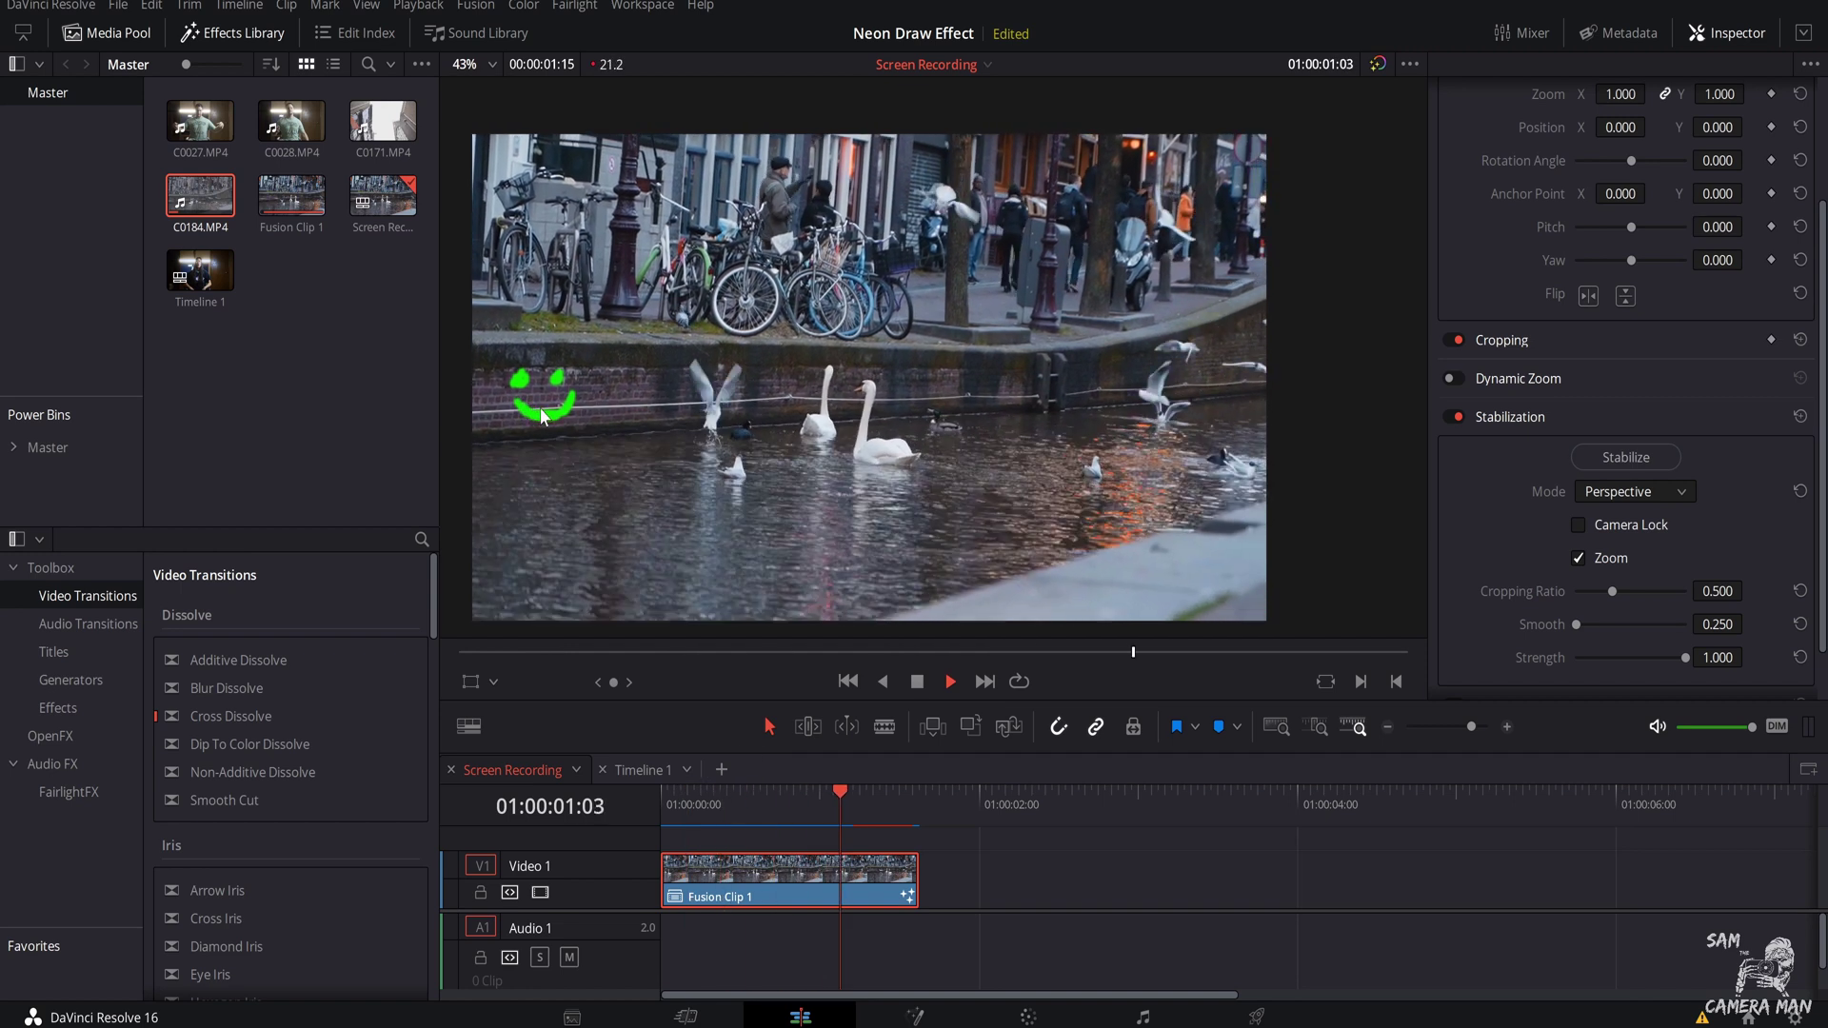
key("space")
left_click(708, 803)
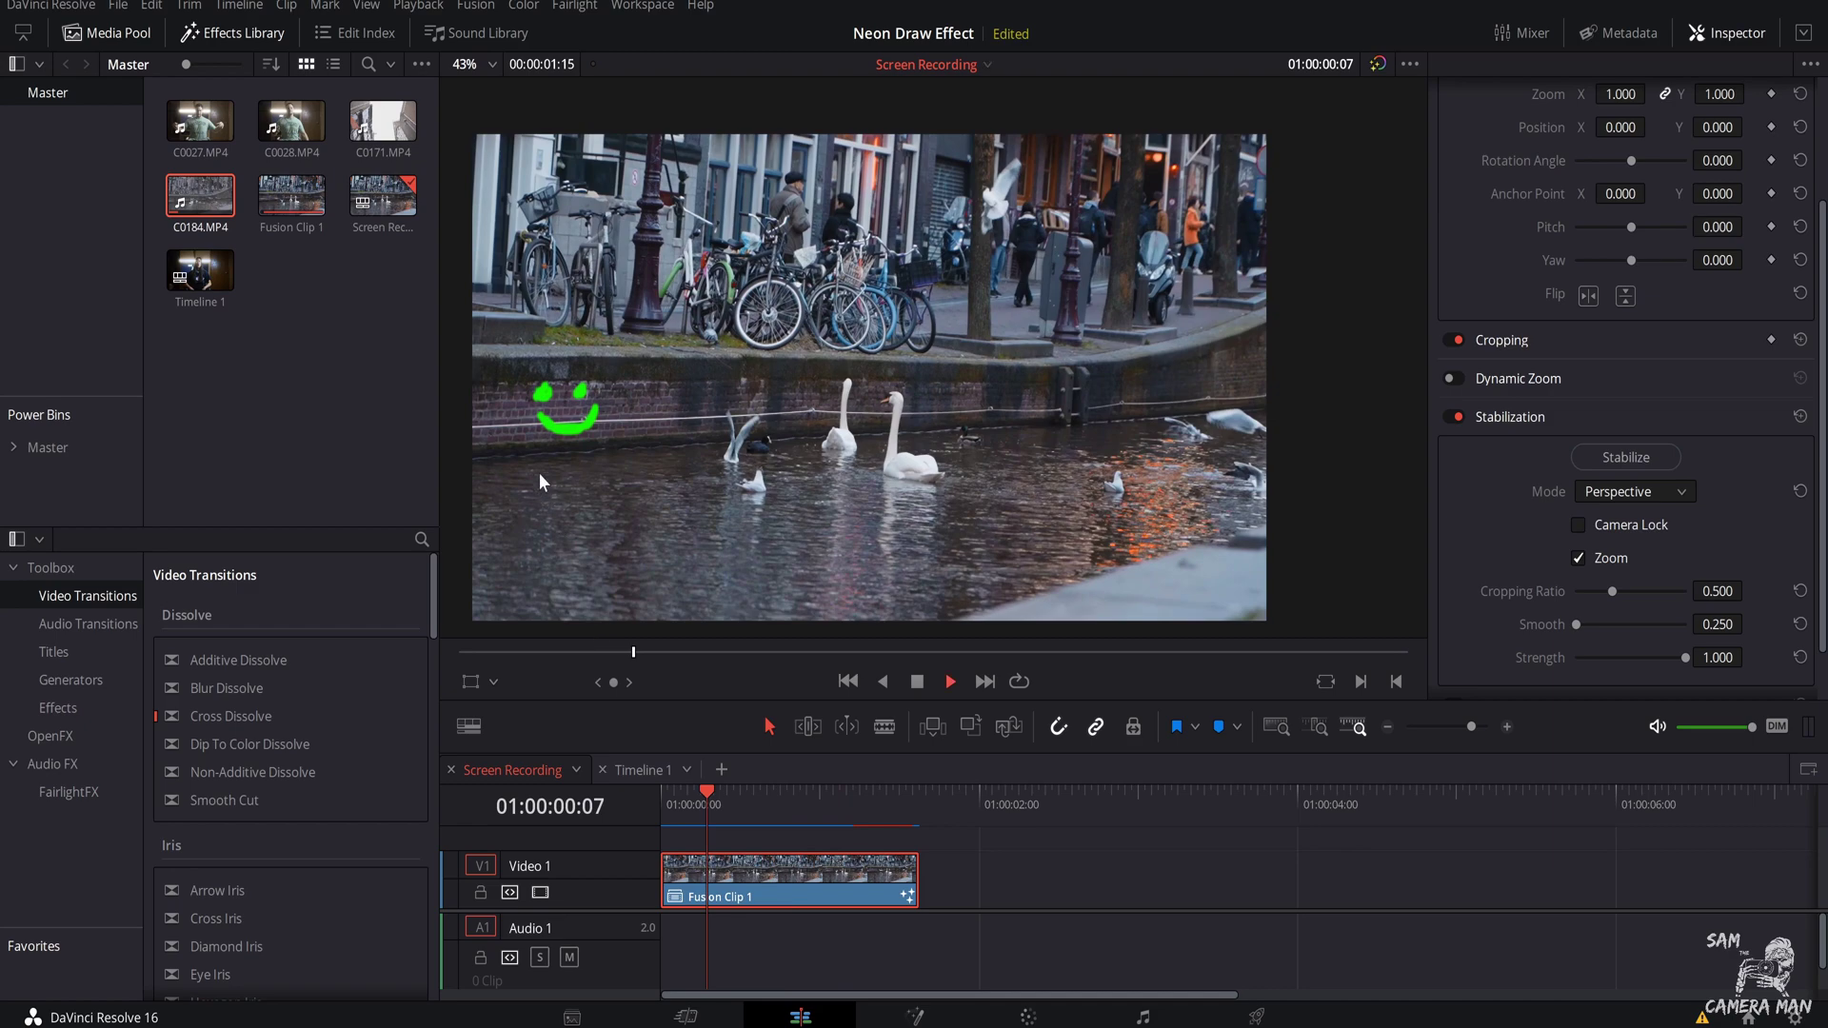